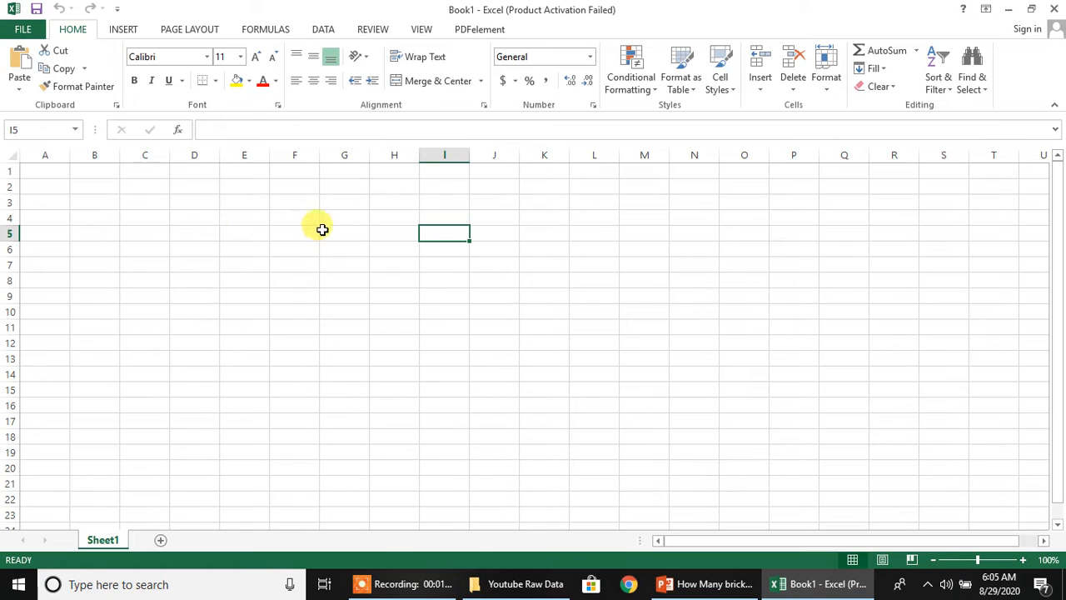
Narrow all the worksheet's columns to less than half their width, making a fine grid of cells.
left_click(6, 152)
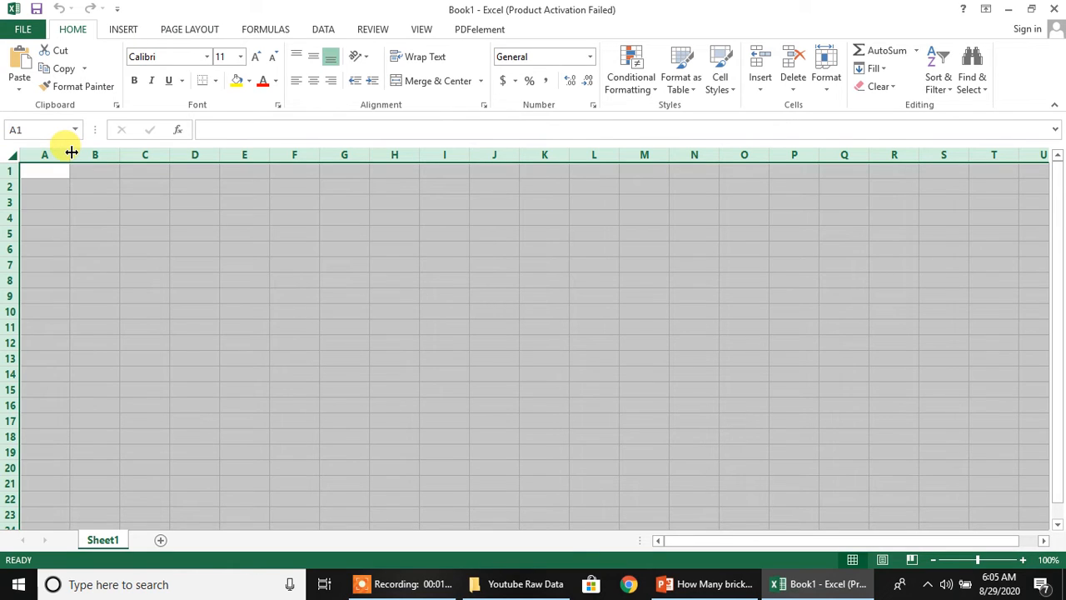
left_click_drag(71, 152, 41, 154)
left_click(208, 247)
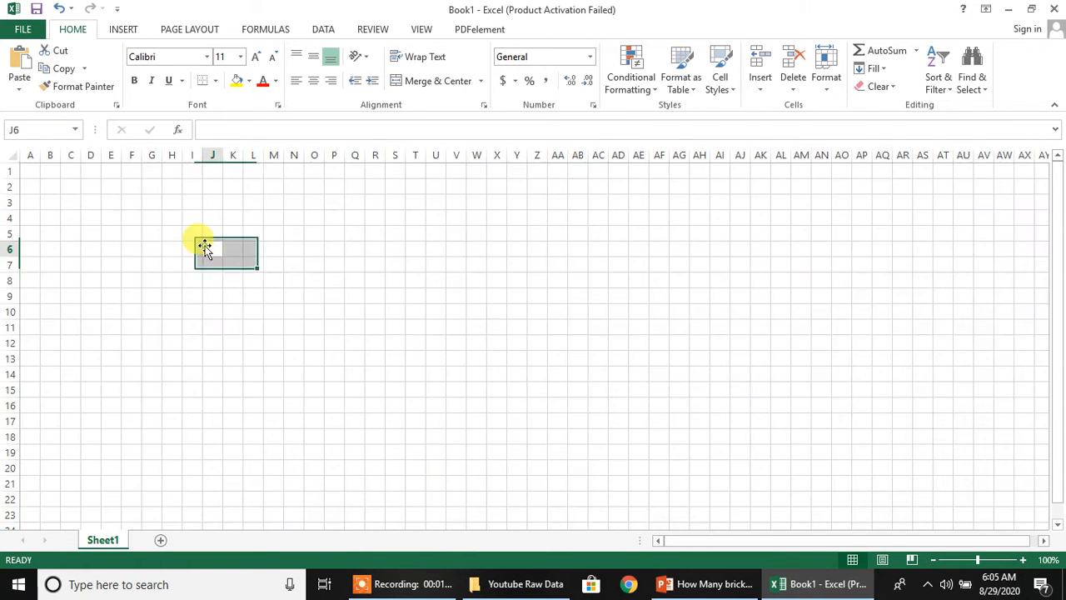
Set the font of the whole worksheet to Century Gothic, size 12.
left_click(10, 154)
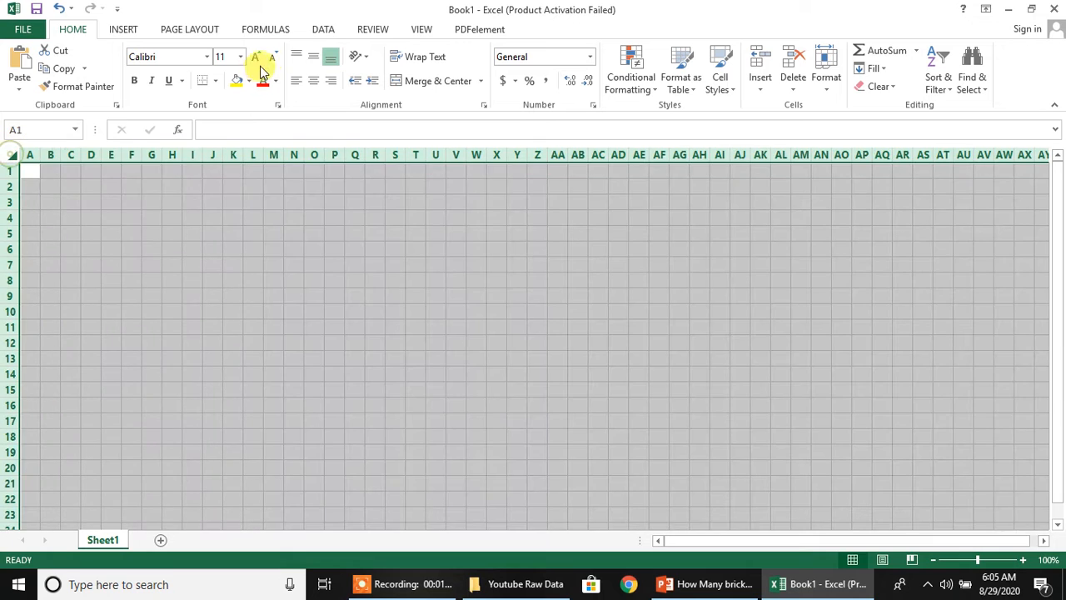
left_click(206, 57)
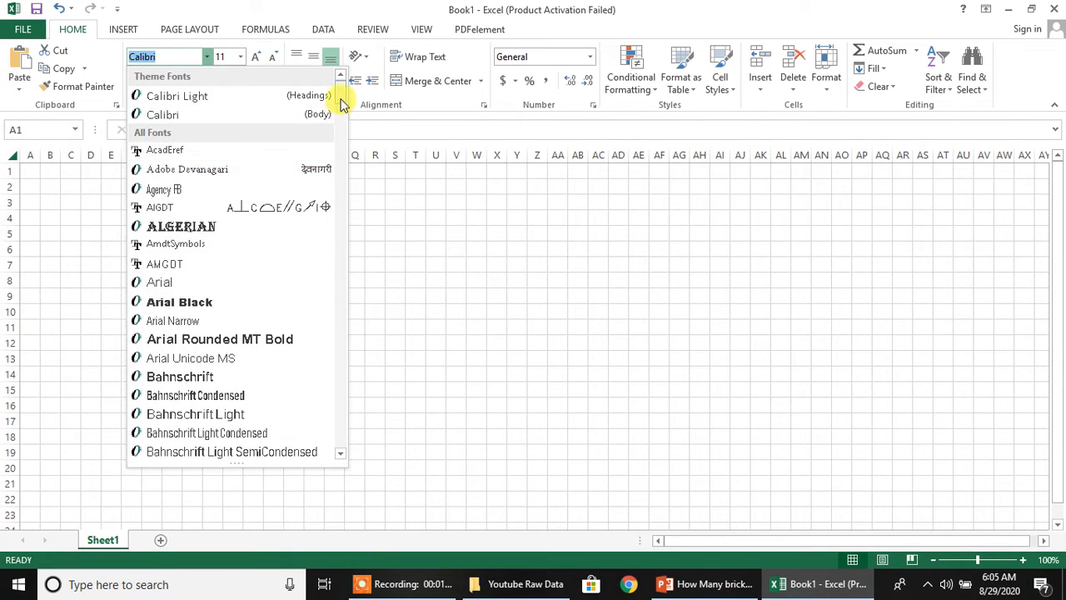
left_click(340, 123)
left_click_drag(341, 129, 335, 162)
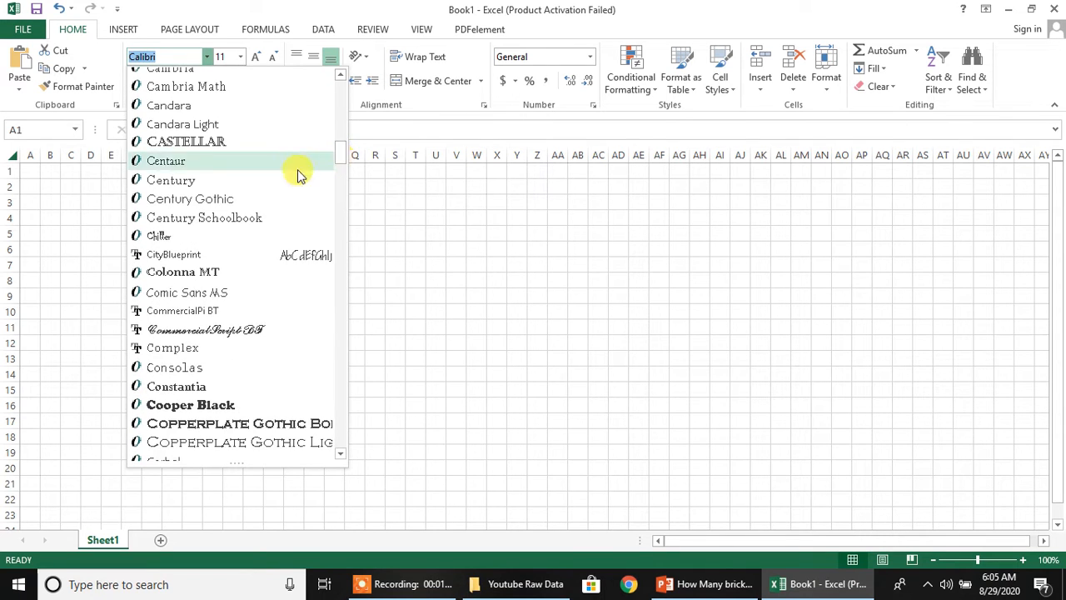
left_click(261, 200)
left_click(240, 56)
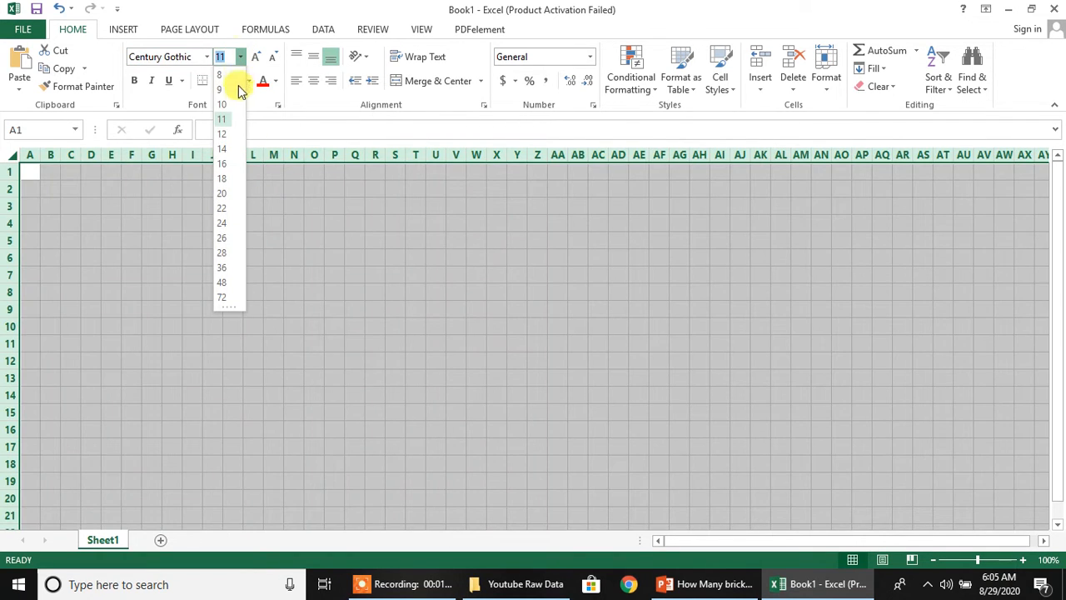
left_click(225, 135)
left_click(299, 297)
Merge and center the range A1:AW2 into one title cell.
left_click_drag(30, 173, 998, 197)
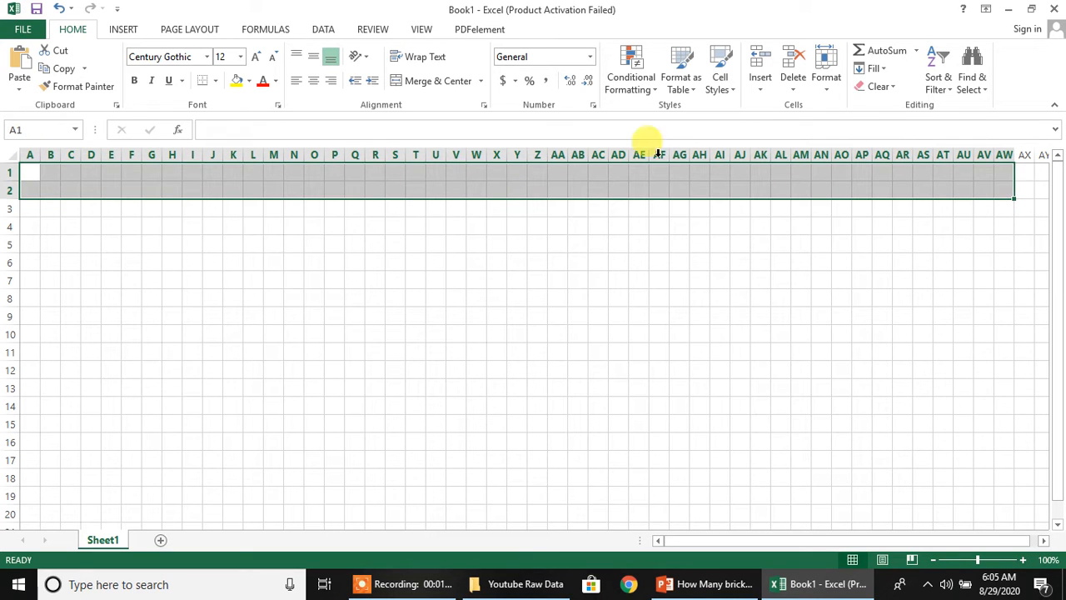
left_click(436, 80)
left_click(453, 272)
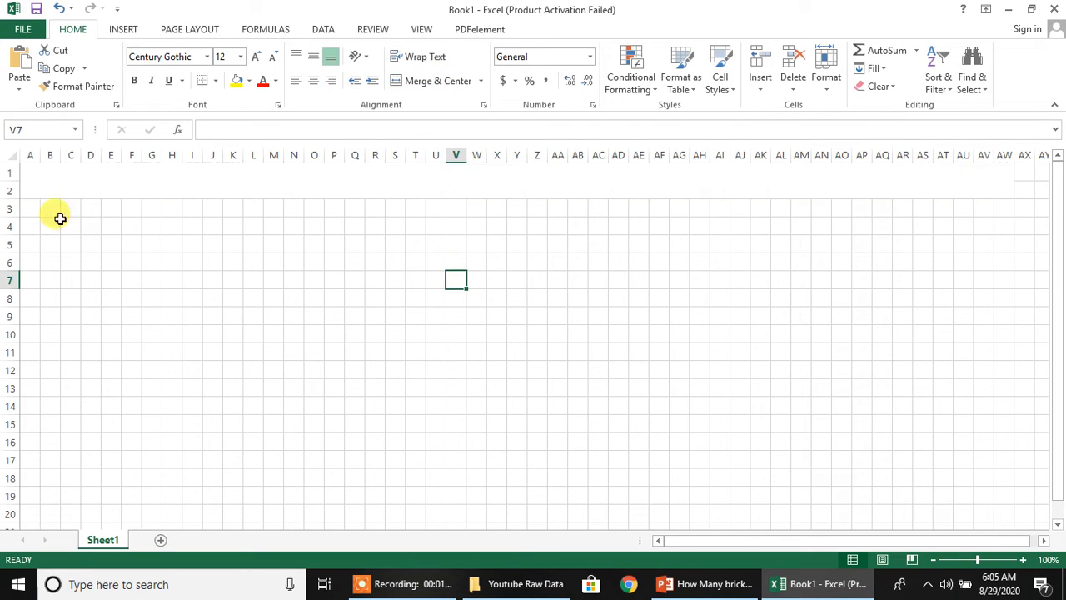
Enter the label "Size of Brick" in A3 and an equals sign in M3.
left_click(66, 214)
left_click(23, 210)
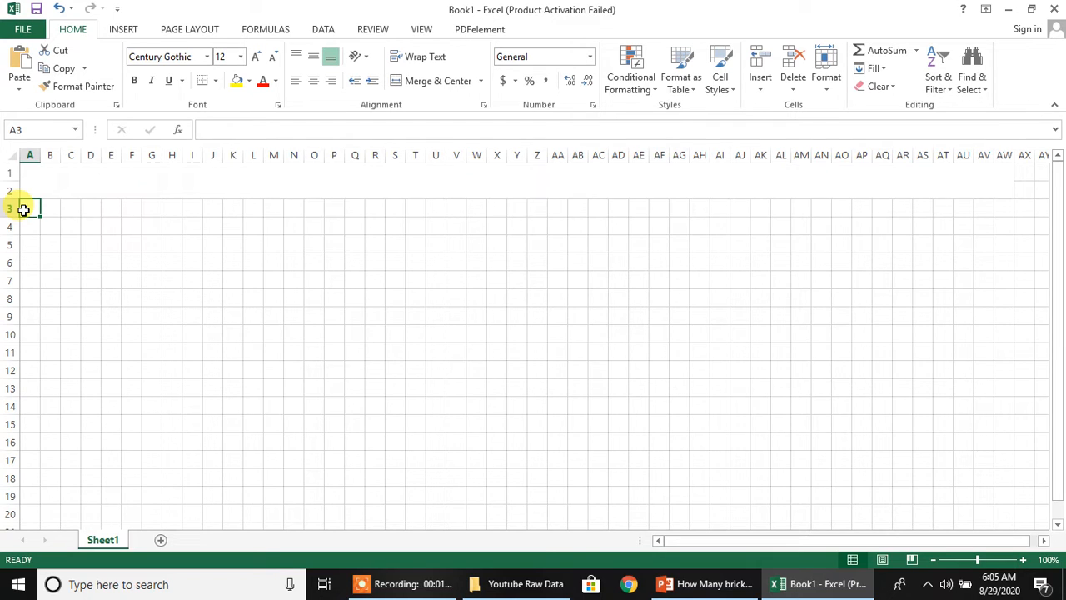
type("s")
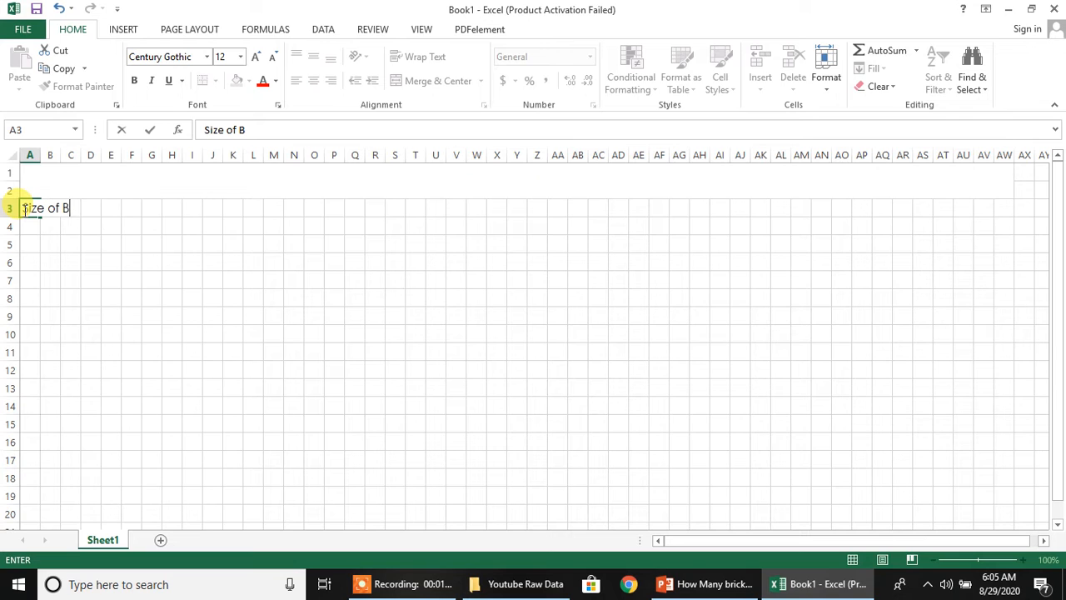
key("Return")
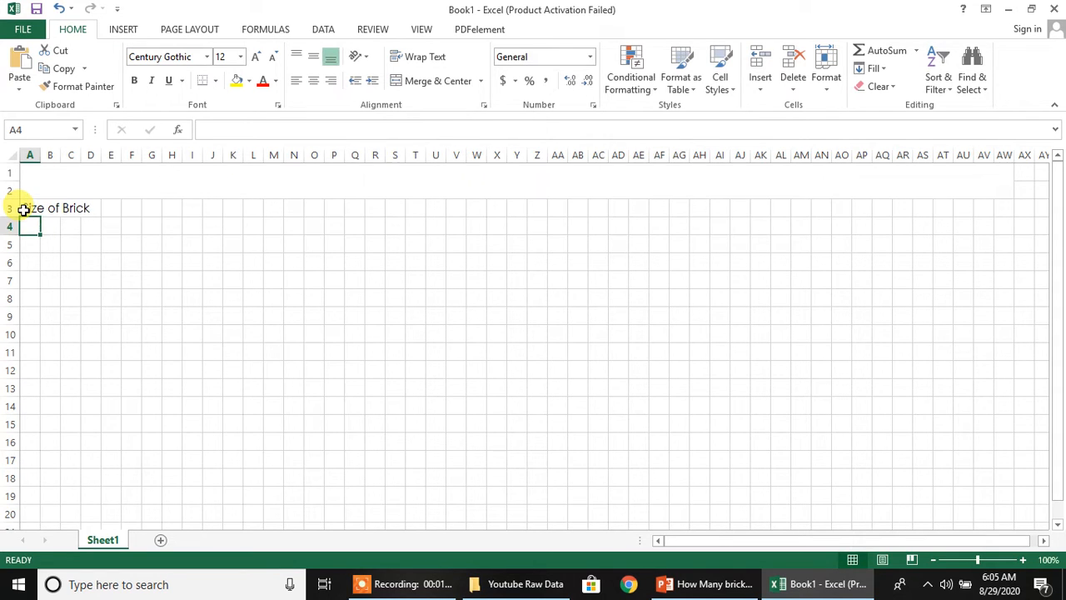
left_click(280, 211)
type("=")
key("Return")
Merge and center N3:P3, R3:T3 and V3:X3 as three separate cells for the brick dimensions.
left_click(333, 259)
left_click_drag(295, 209, 333, 208)
left_click(412, 81)
left_click(353, 243)
left_click(357, 209)
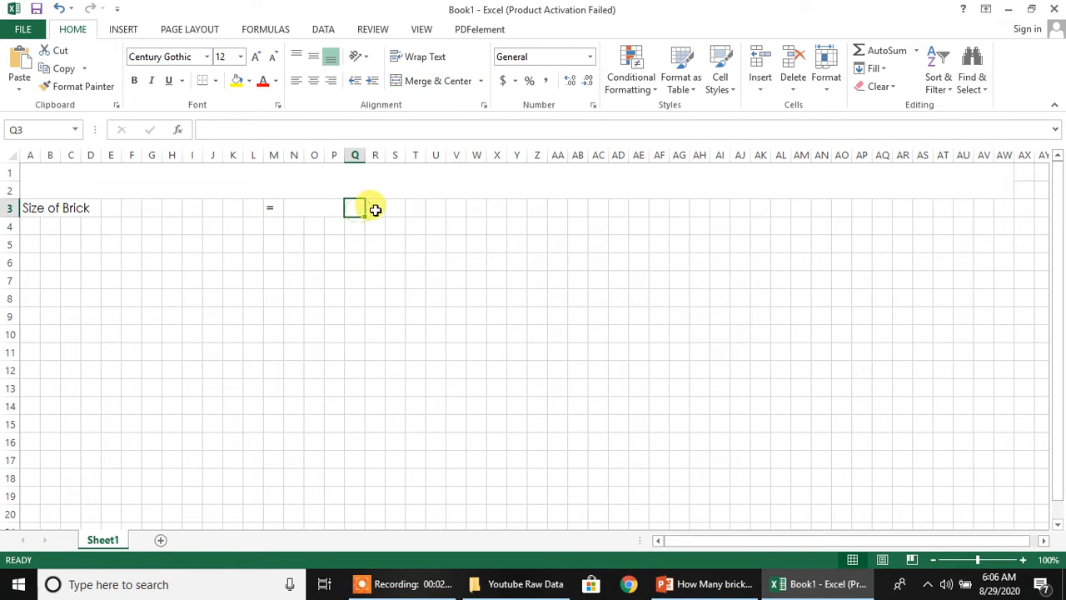
left_click_drag(375, 210, 412, 208)
left_click(446, 81)
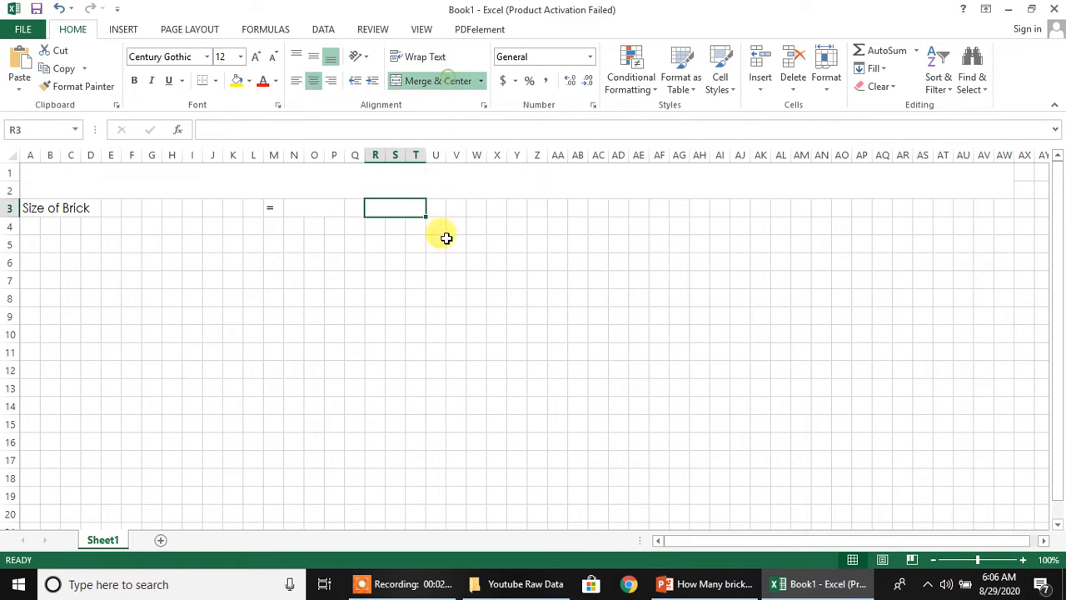
left_click(441, 281)
left_click_drag(455, 207, 496, 209)
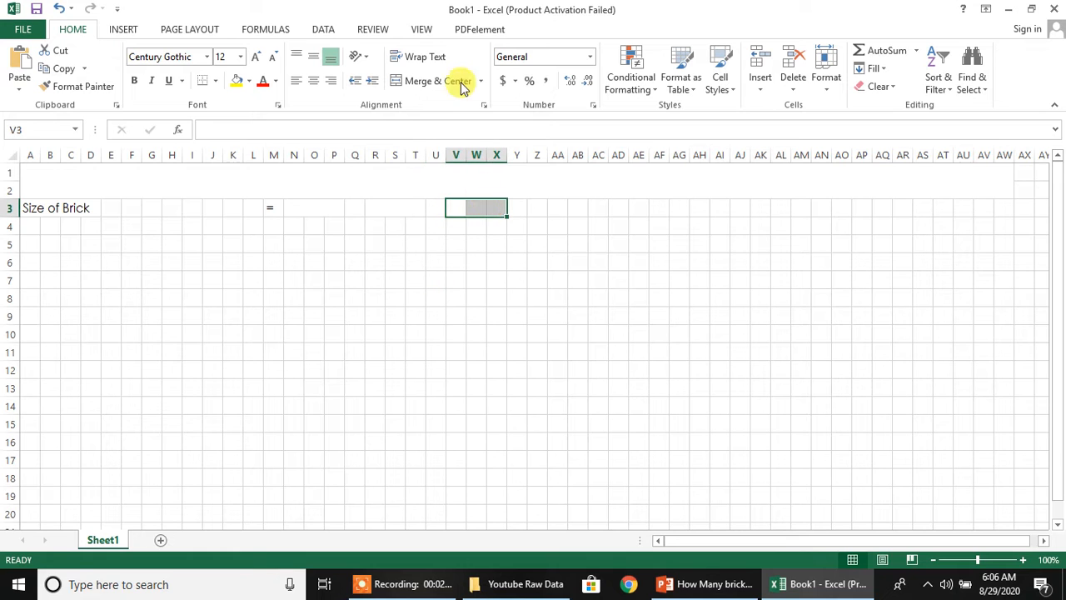
left_click(463, 85)
left_click(438, 294)
Enter the brick dimensions 19, 9 and 9 in the merged cells N3, R3 and V3.
left_click(315, 210)
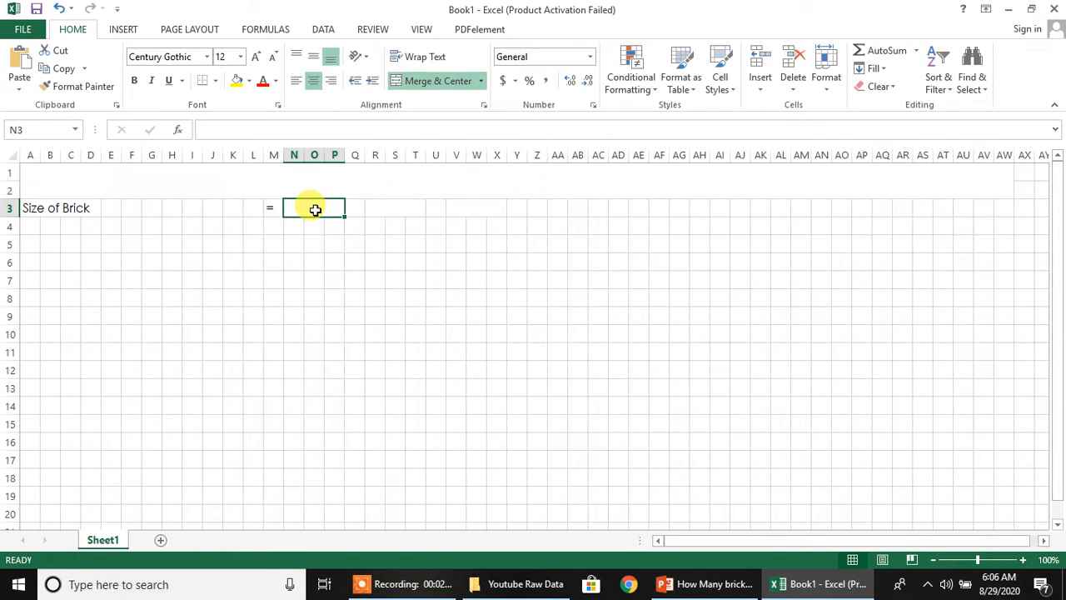
type("19")
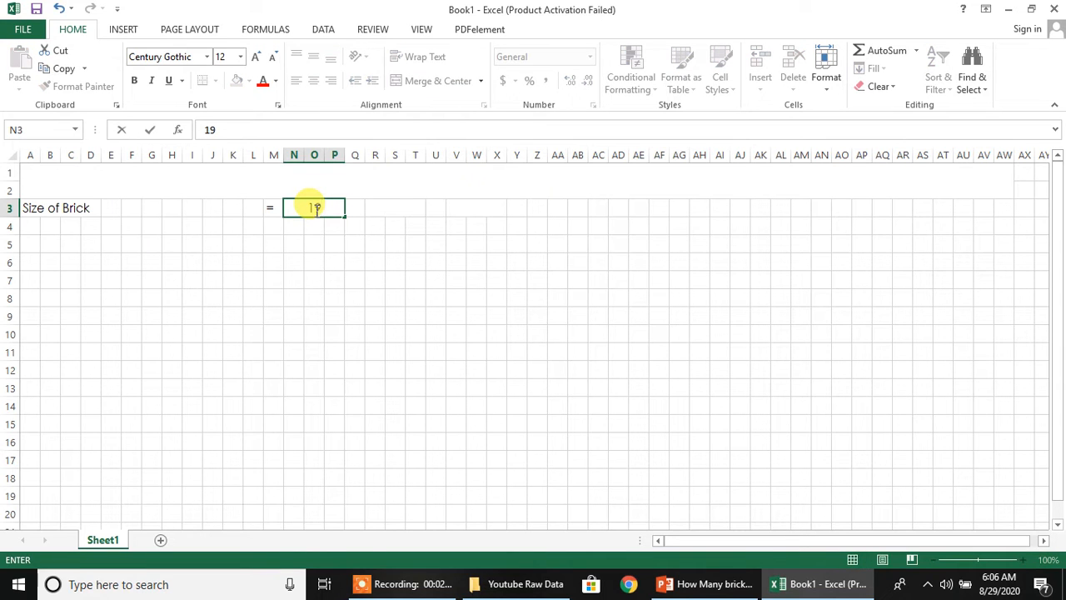
key("Tab")
key("Tab")
type("9")
key("Tab")
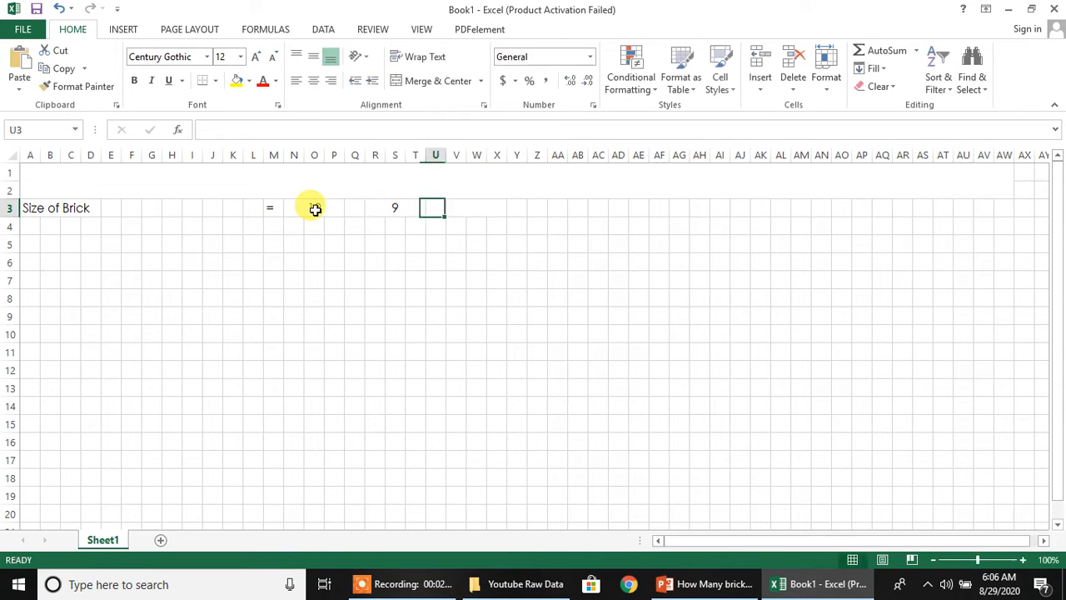
key("Tab")
type("9")
key("Return")
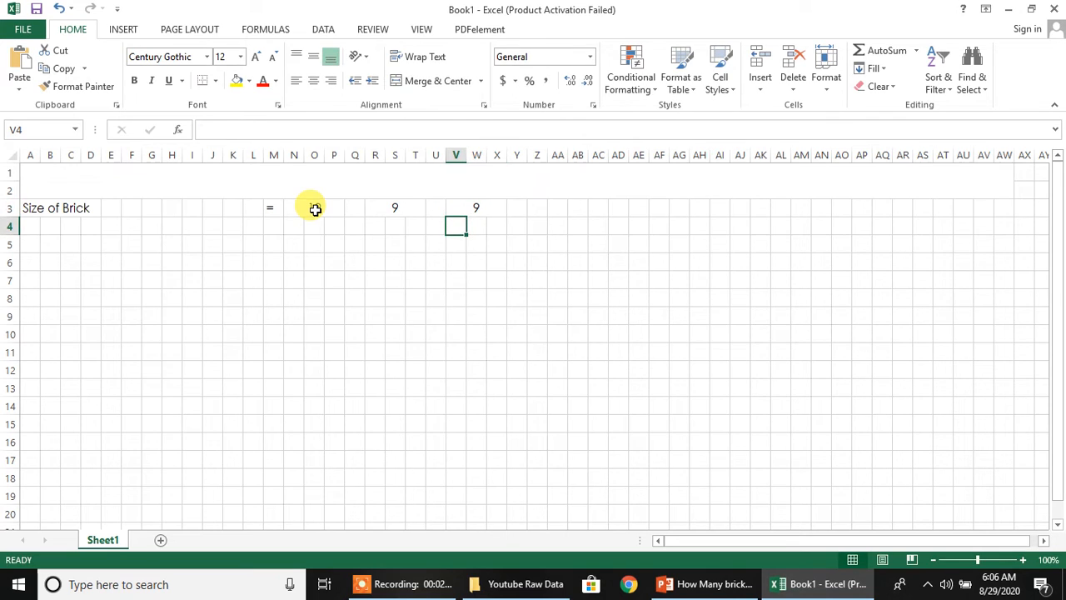
Apply the custom number format #" cm" to the brick length in N3.
left_click(315, 209)
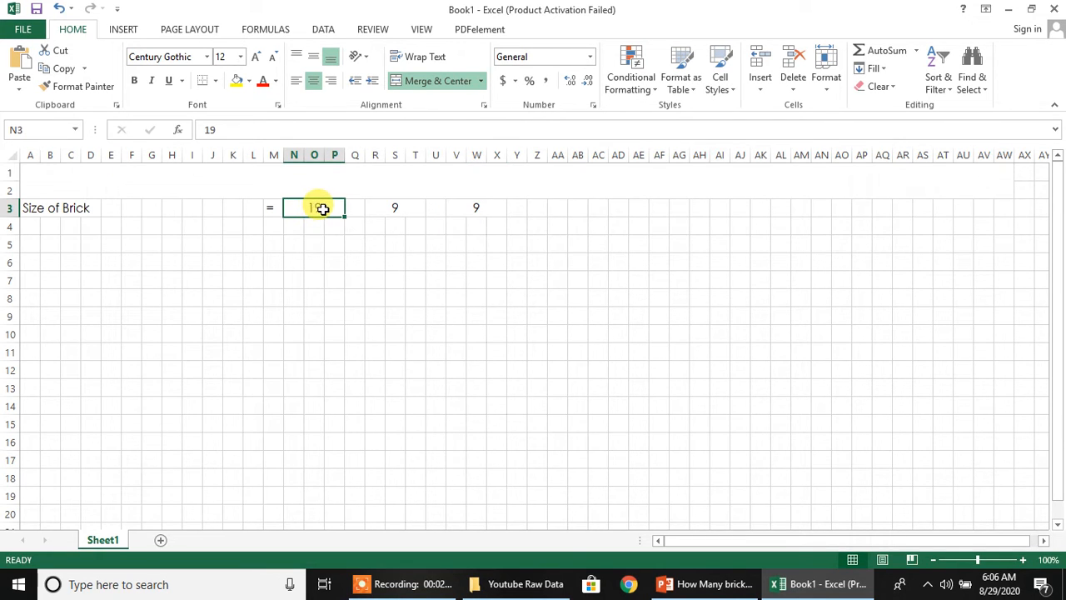
right_click(322, 209)
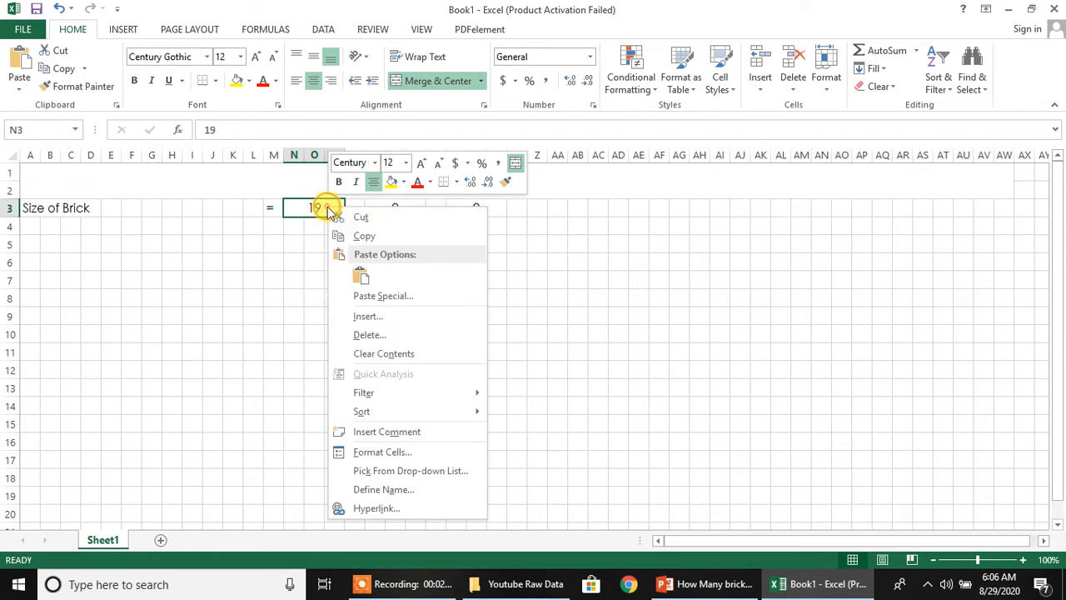
left_click(384, 450)
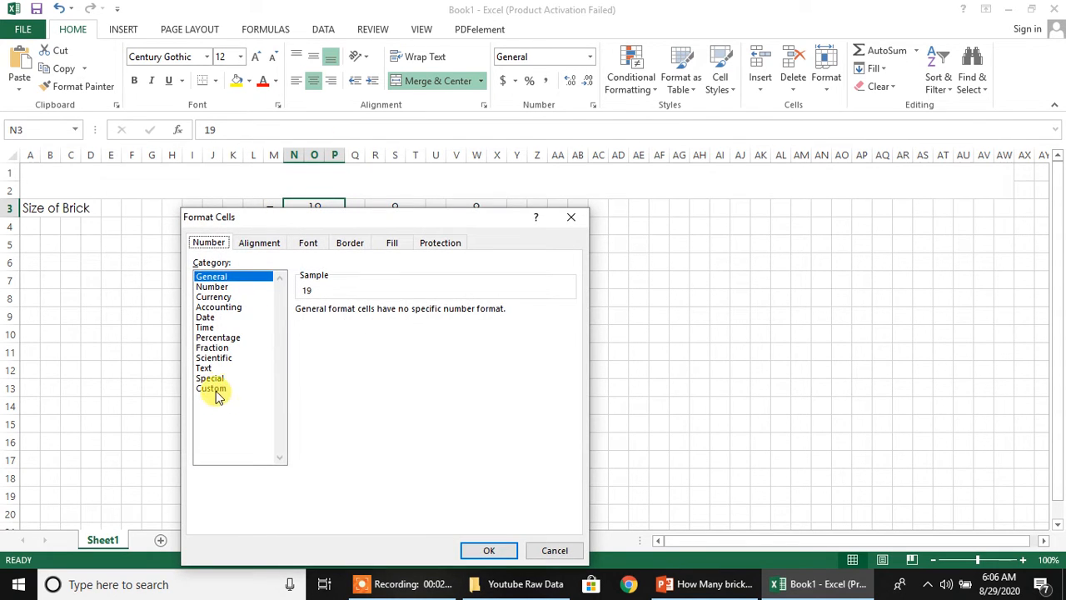
left_click(213, 389)
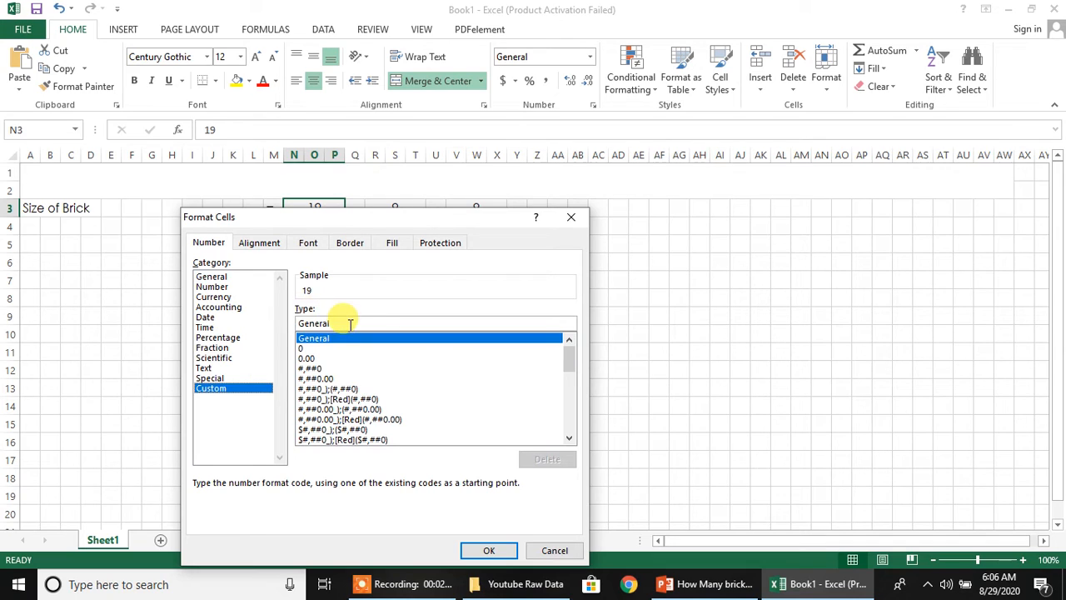
double_click(350, 324)
key("BackSpace")
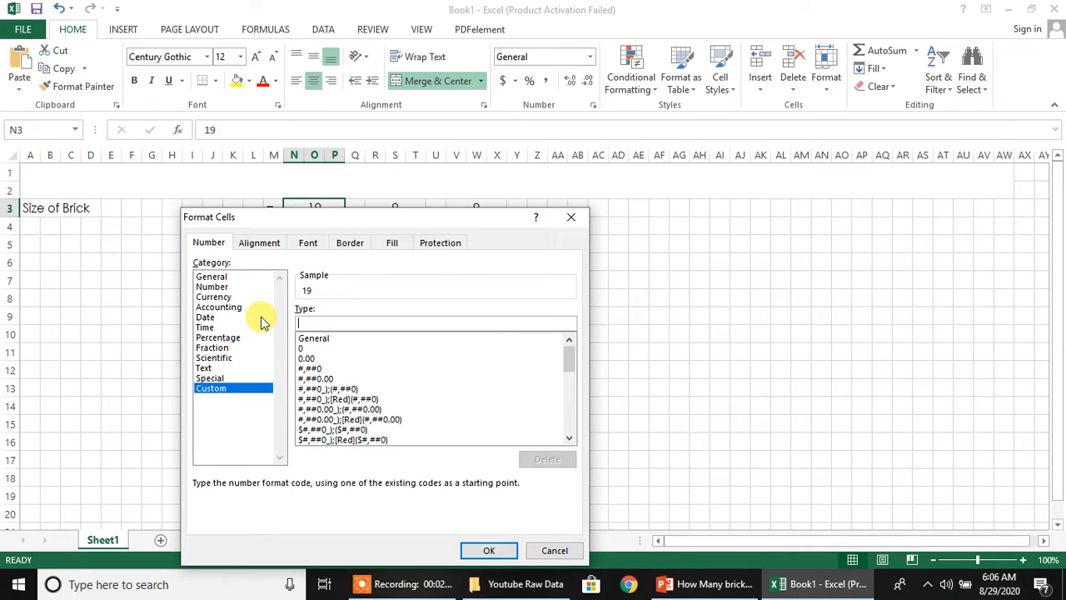
type("#\" cm")
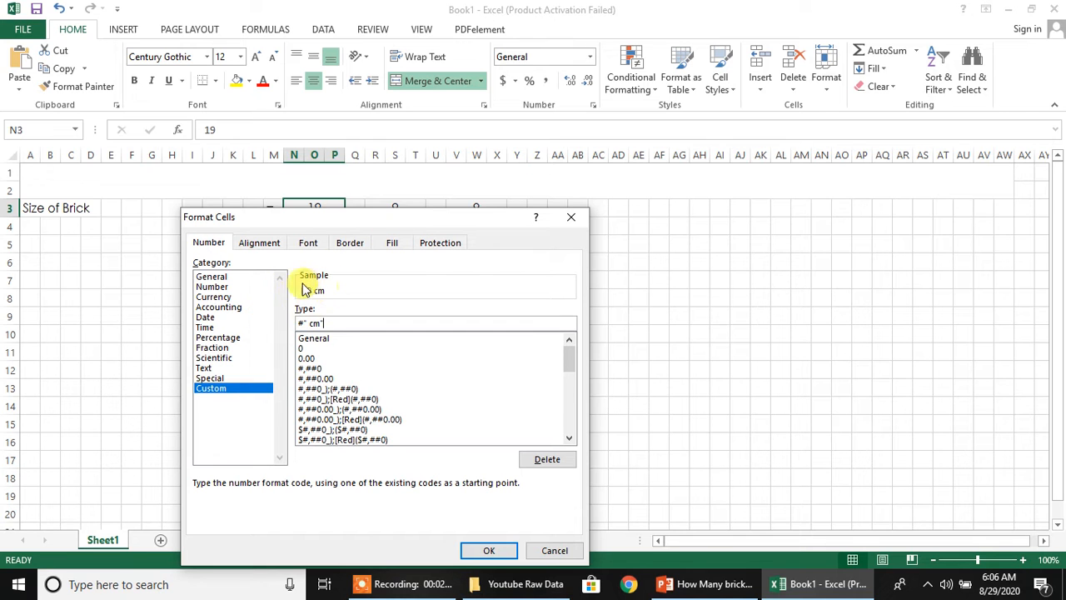
left_click(489, 550)
left_click(375, 332)
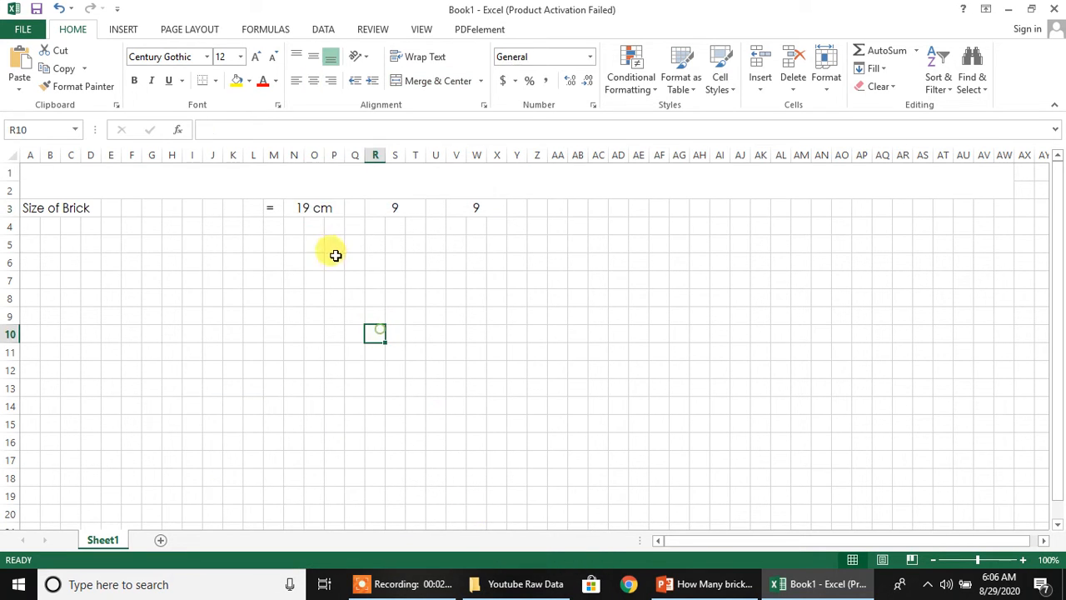
Copy the cm number format from N3 to the other two brick dimensions in R3 and V3 with Format Painter.
left_click(323, 209)
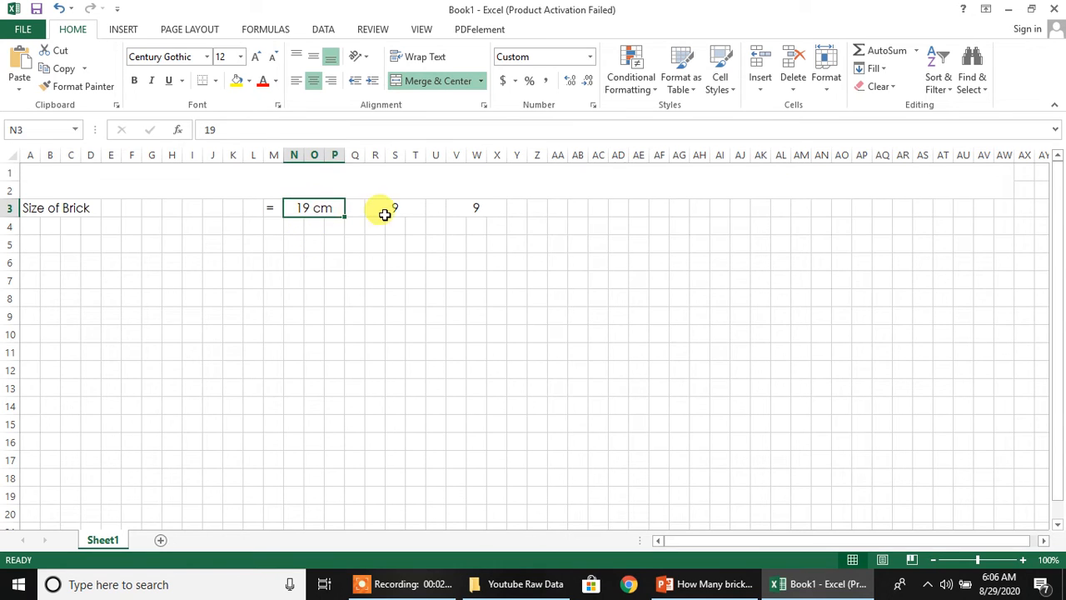
left_click(395, 297)
left_click(311, 208)
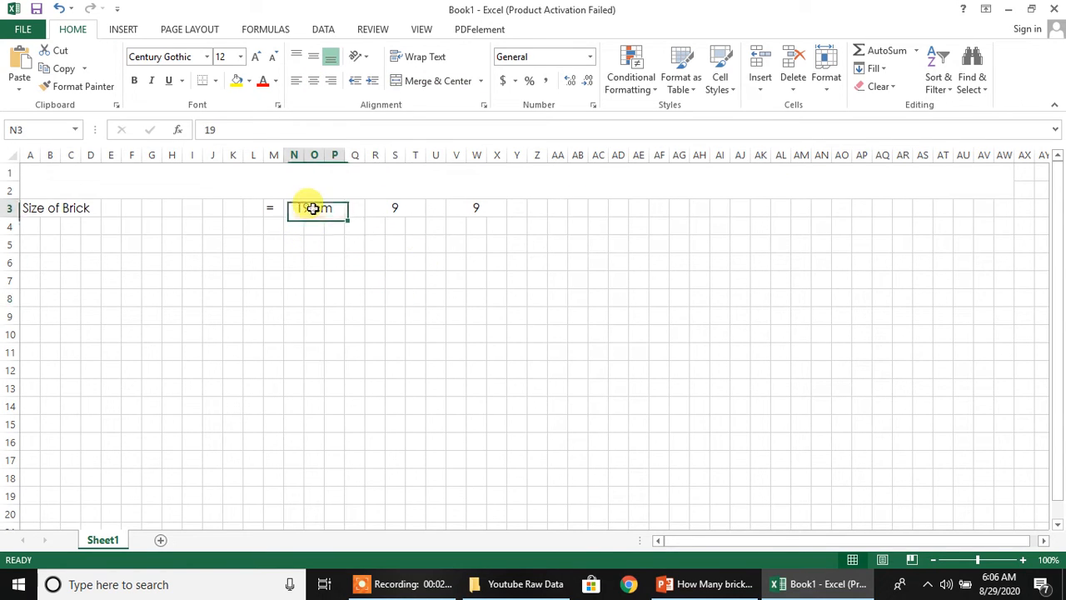
left_click(83, 86)
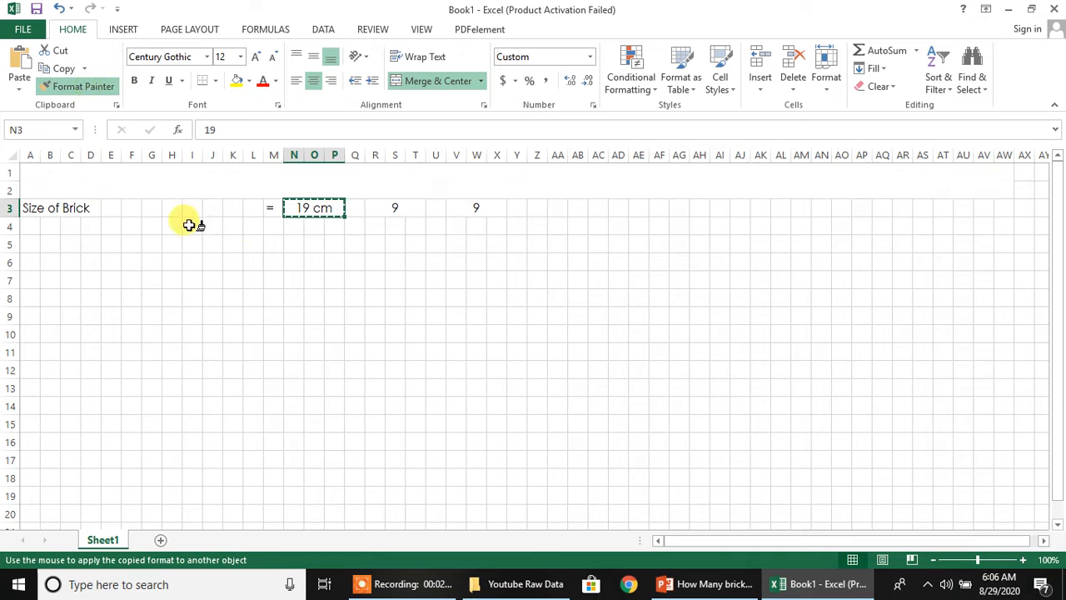
left_click(395, 208)
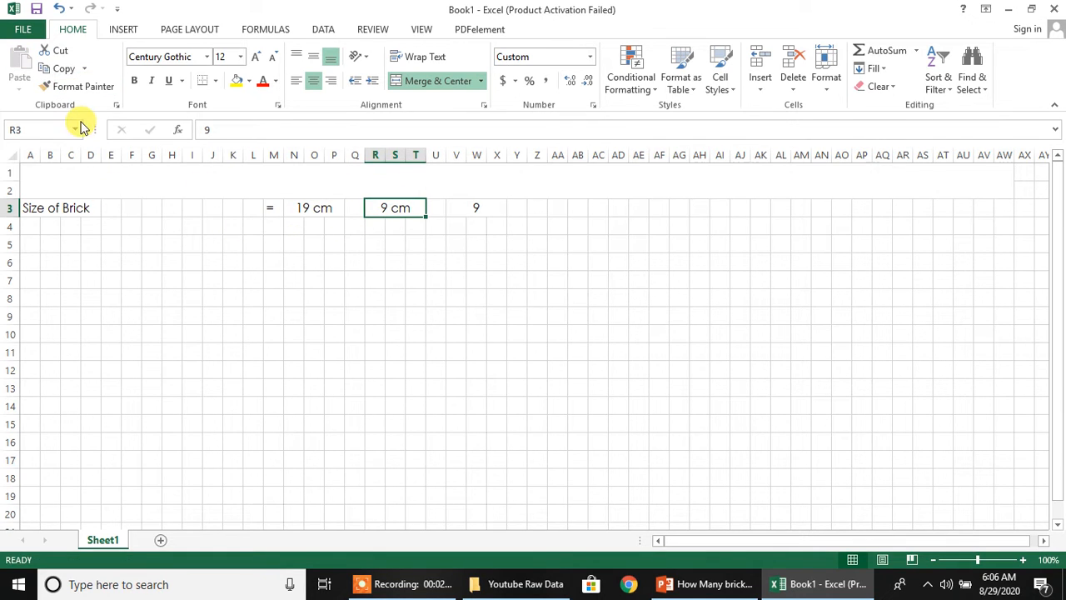
left_click(92, 86)
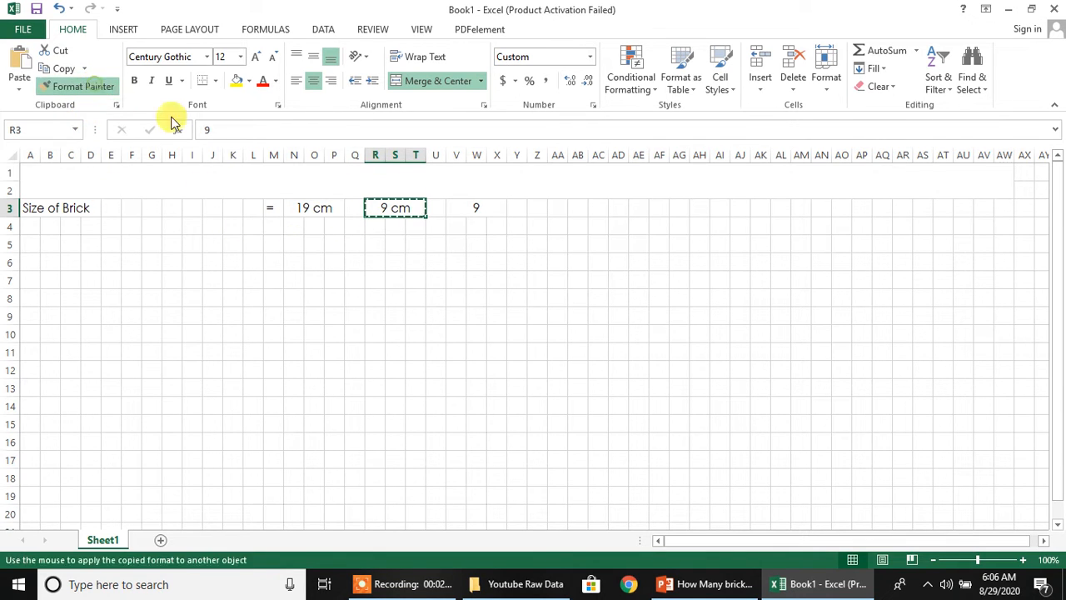
left_click(462, 208)
left_click(397, 283)
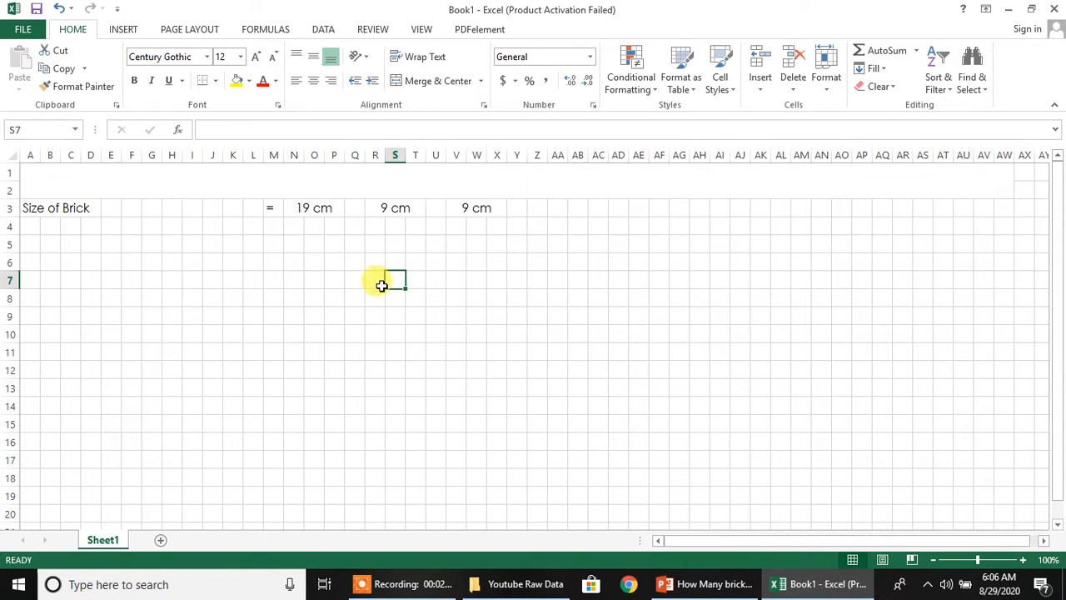
left_click_drag(252, 333, 252, 351)
Enter the label "Size of Brick with Mortar" in A4 and an "=" sign in M4.
left_click(33, 227)
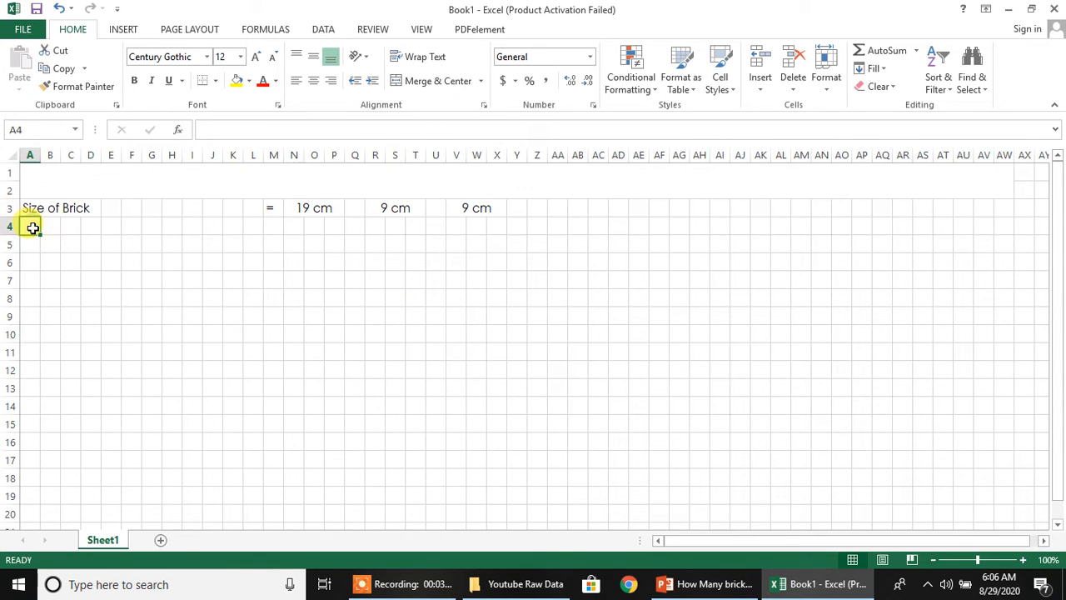
type("Size of Brick with Mortar")
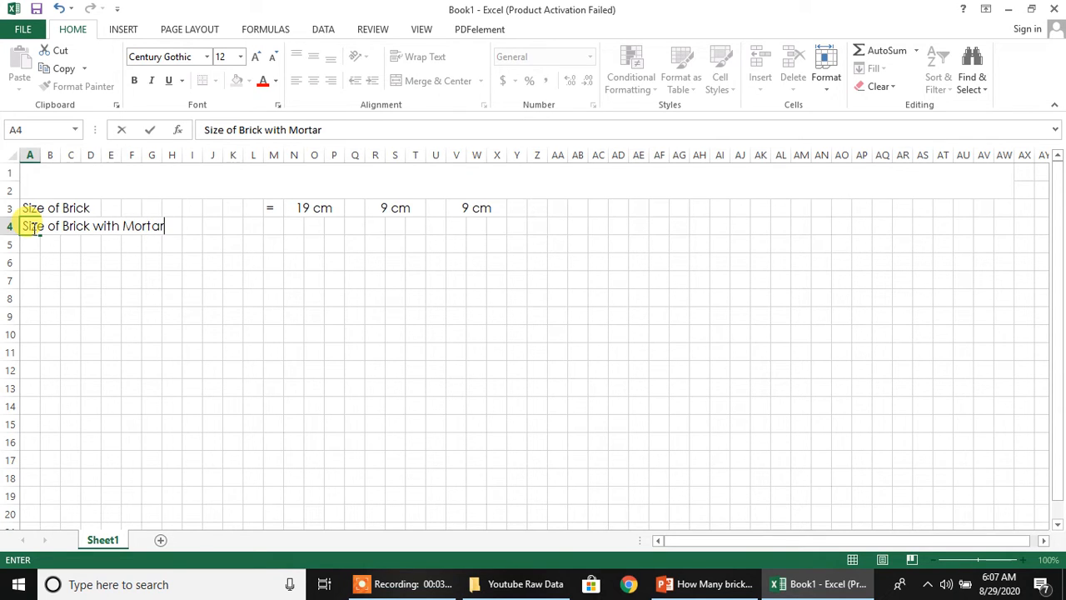
key("Return")
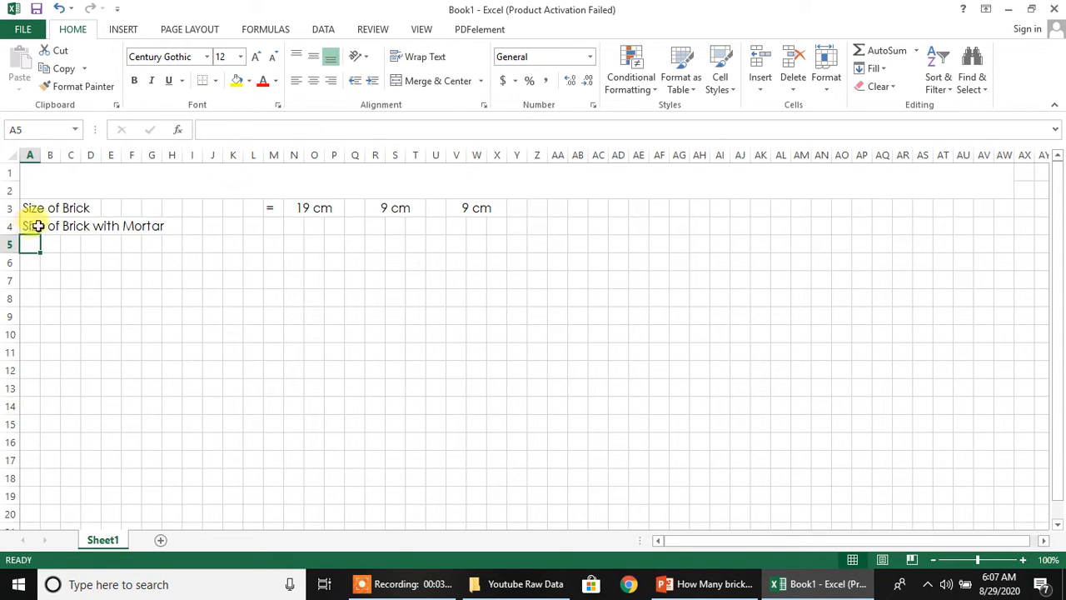
left_click(276, 225)
type("=")
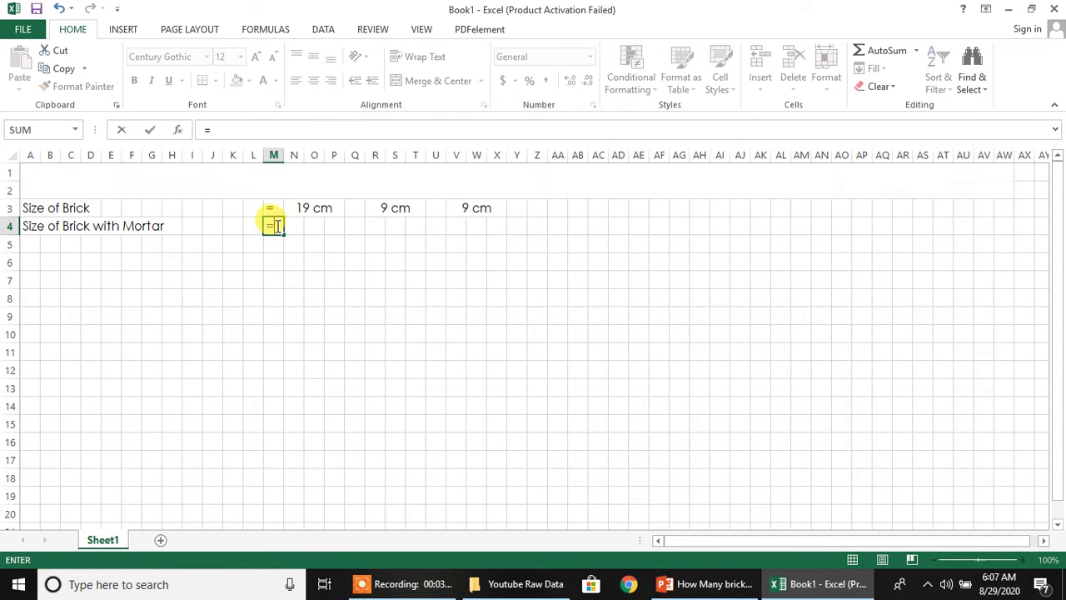
key("Return")
Copy the three brick dimension cells N3:X3 into row 4, starting at N4.
left_click(371, 262)
left_click(320, 212)
left_click_drag(320, 212, 476, 209)
key("ctrl+c")
left_click(298, 227)
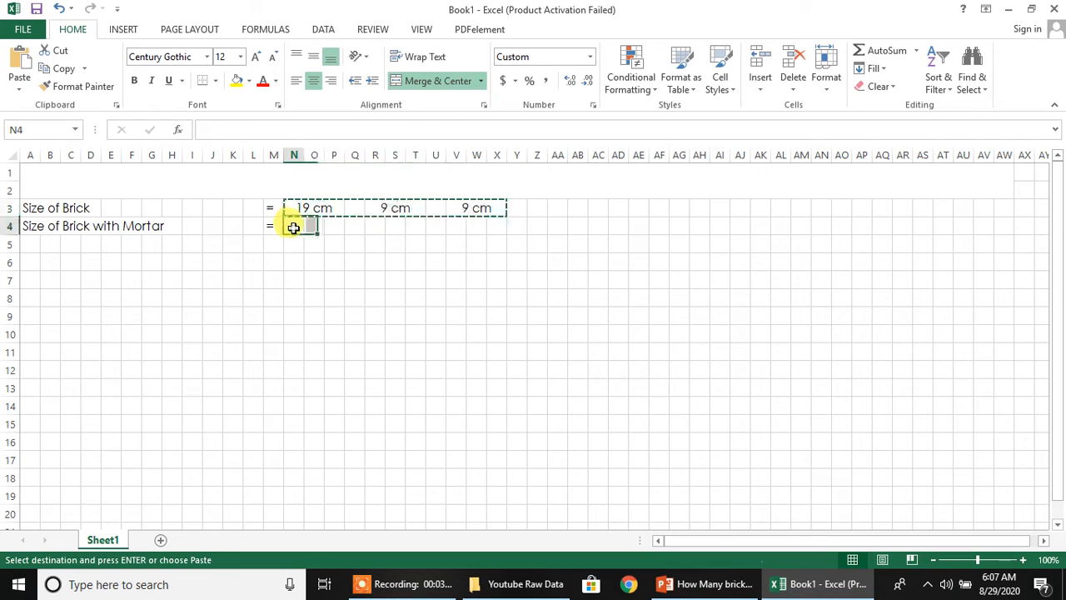
key("ctrl+v")
key("Escape")
left_click(481, 366)
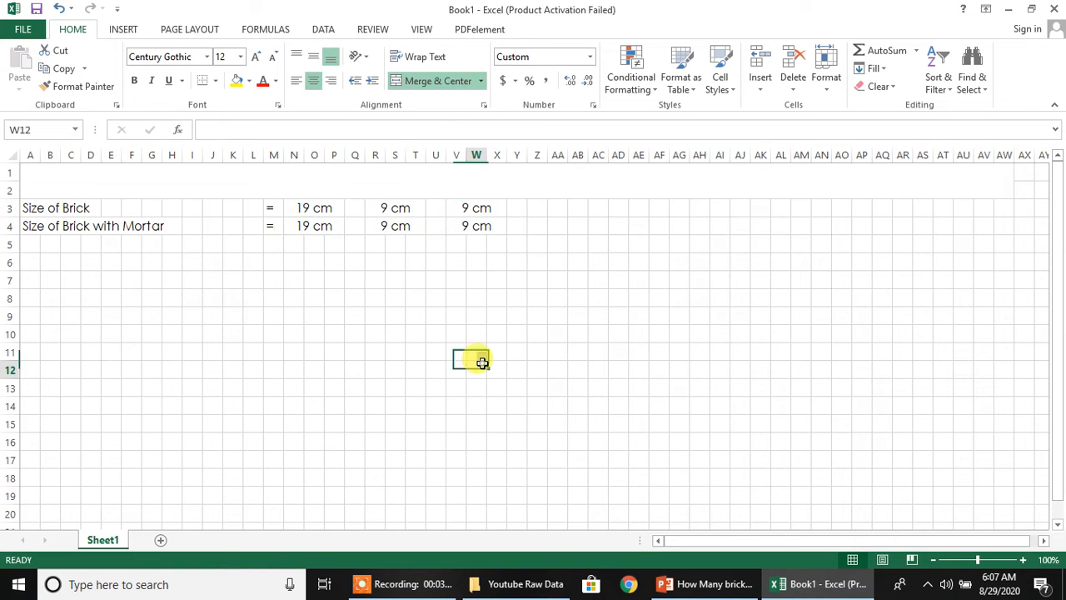
Clear the pasted dimension values from N4:X4, leaving the merged, formatted cells in place.
left_click_drag(319, 225, 475, 227)
key("Delete")
left_click(436, 333)
Enter the formula =N3+1 in N4 for the brick length with mortar.
left_click(305, 223)
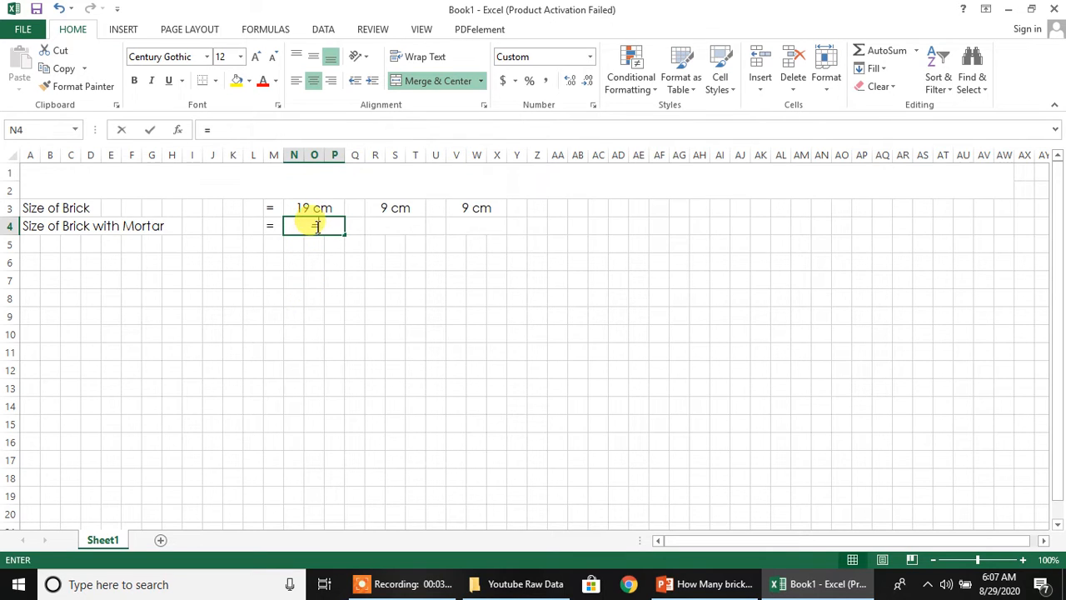
left_click(315, 207)
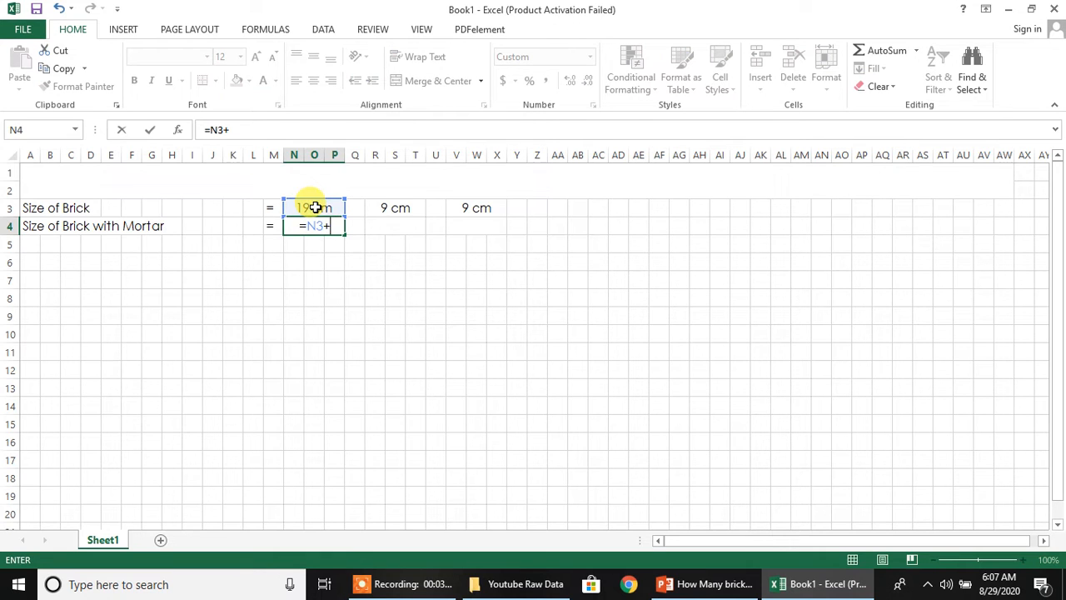
type("+1")
key("Return")
Copy the mortar formula from N4 to the other two dimension cells, R4 and V4.
left_click(315, 225)
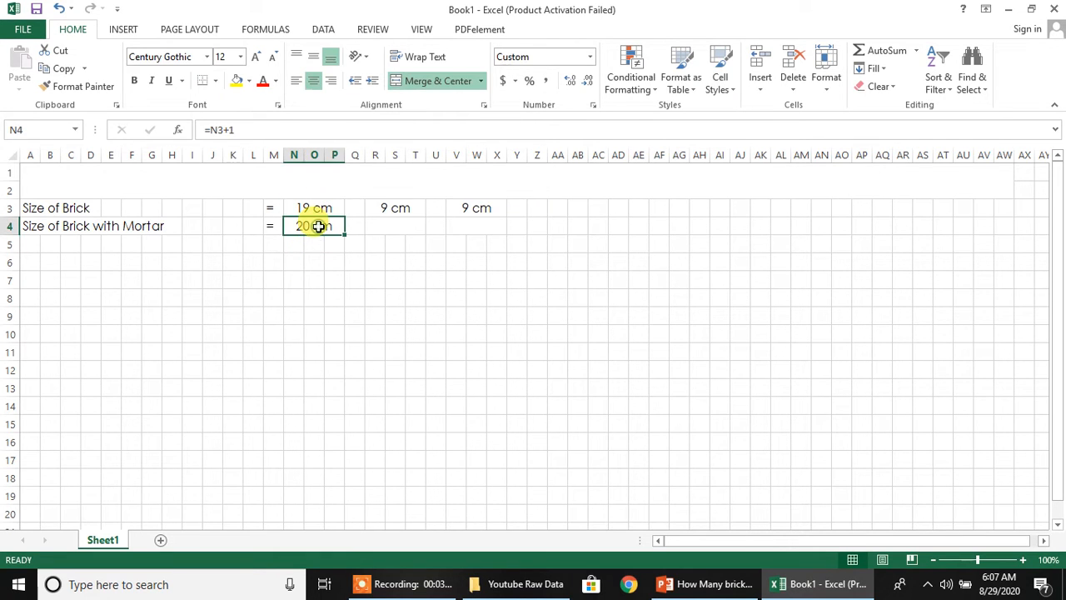
key("ctrl+c")
left_click(388, 225)
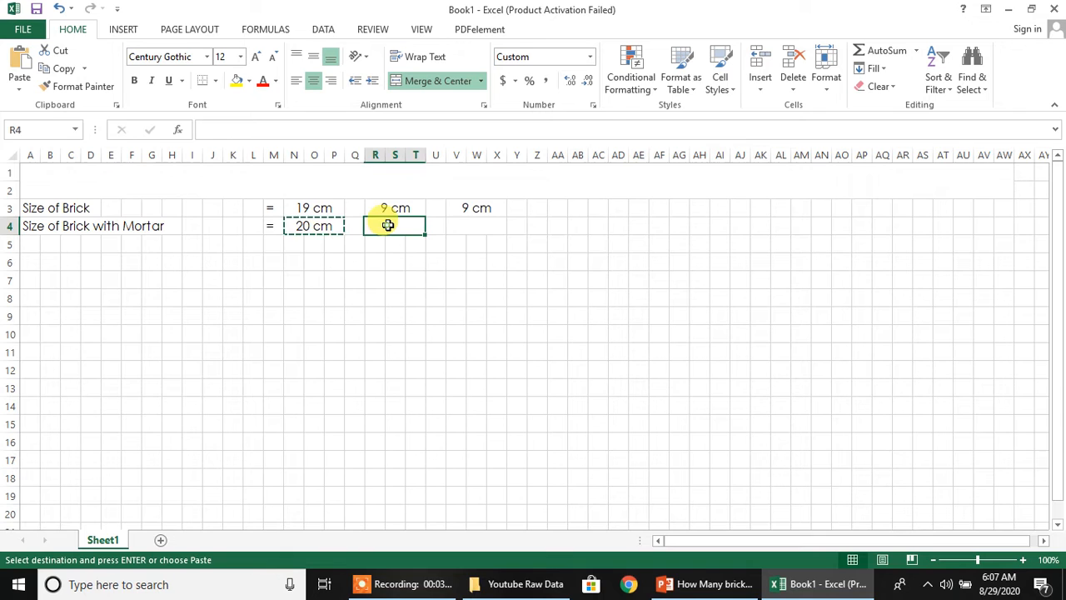
key("ctrl+v")
left_click(469, 223)
key("Escape")
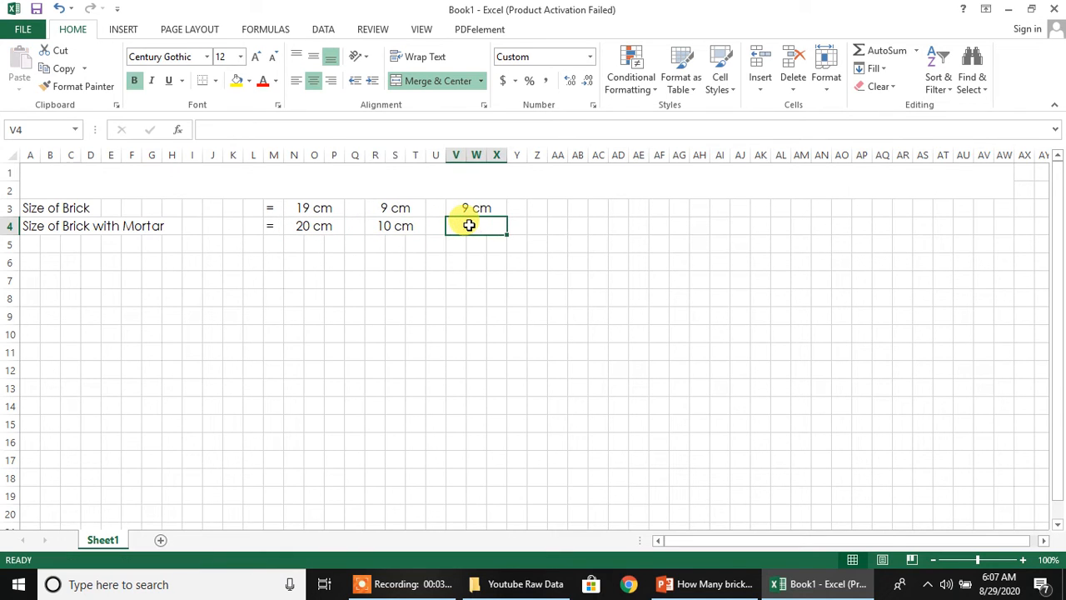
left_click(416, 279)
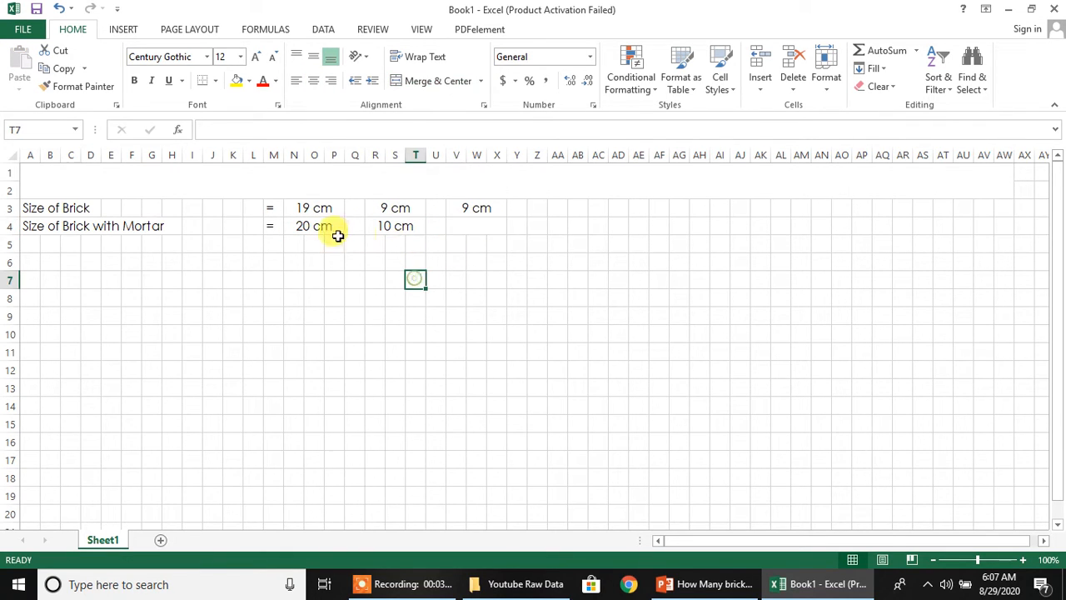
left_click(300, 225)
key("ctrl+c")
left_click(466, 225)
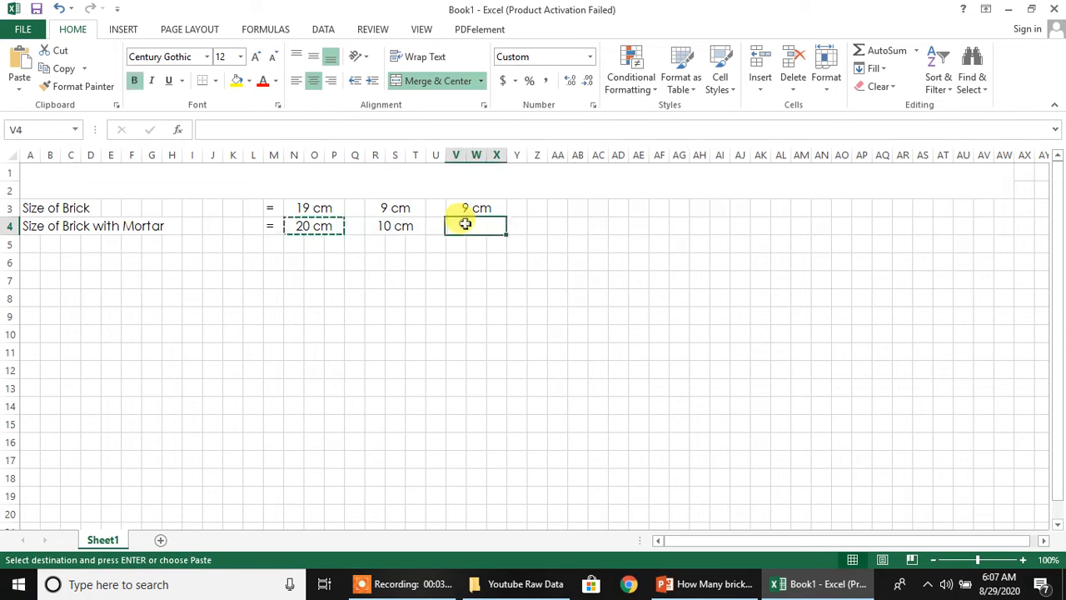
key("ctrl+v")
left_click(496, 280)
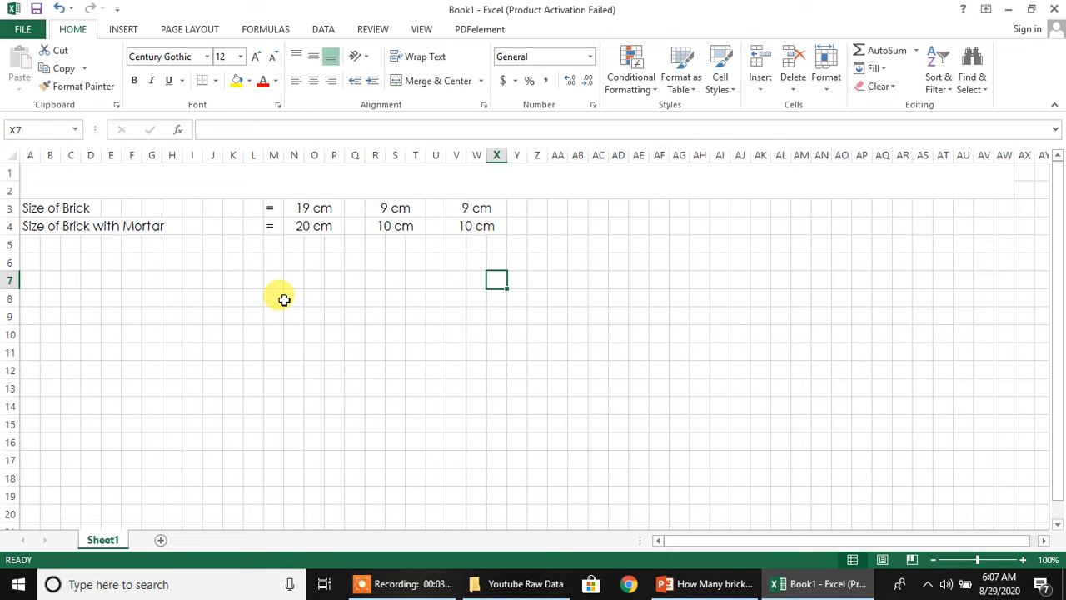
Enter "x" separators between the Size of Brick dimensions in Q3 and U3.
left_click(353, 210)
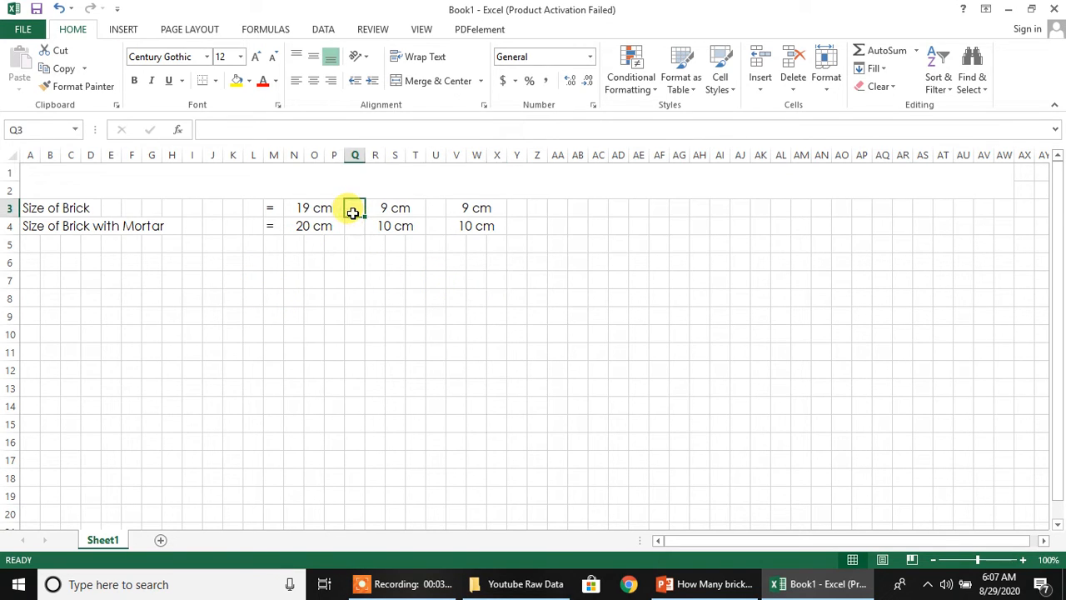
type("x")
key("Right")
key("Right")
key("Right")
key("Right")
type("x")
key("Return")
Enter "x" separators between the Size of Brick with Mortar dimensions in Q4 and U4.
left_click(349, 225)
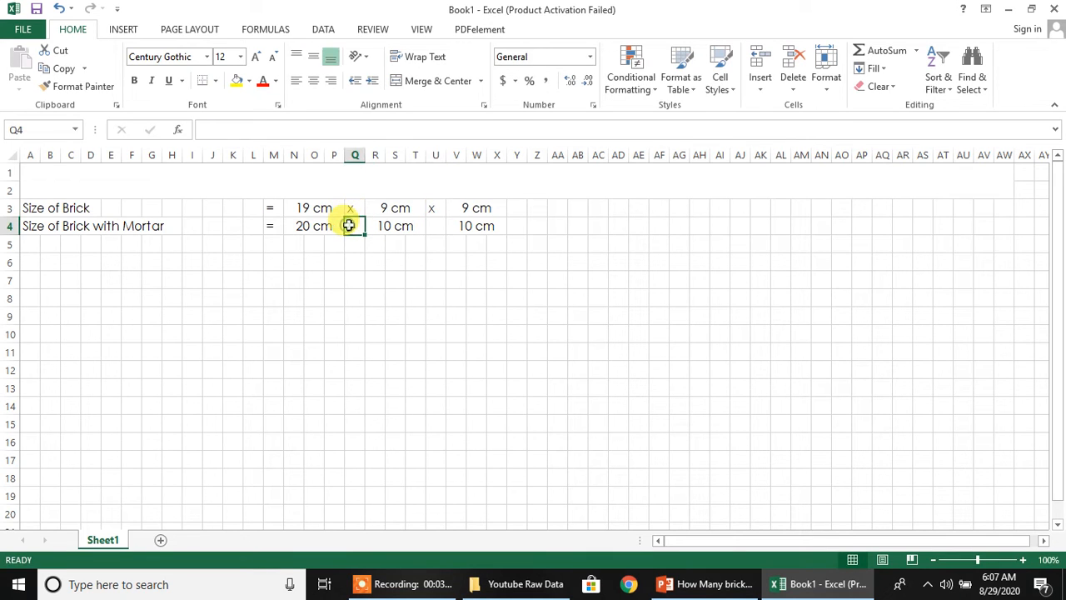
type("x")
key("Return")
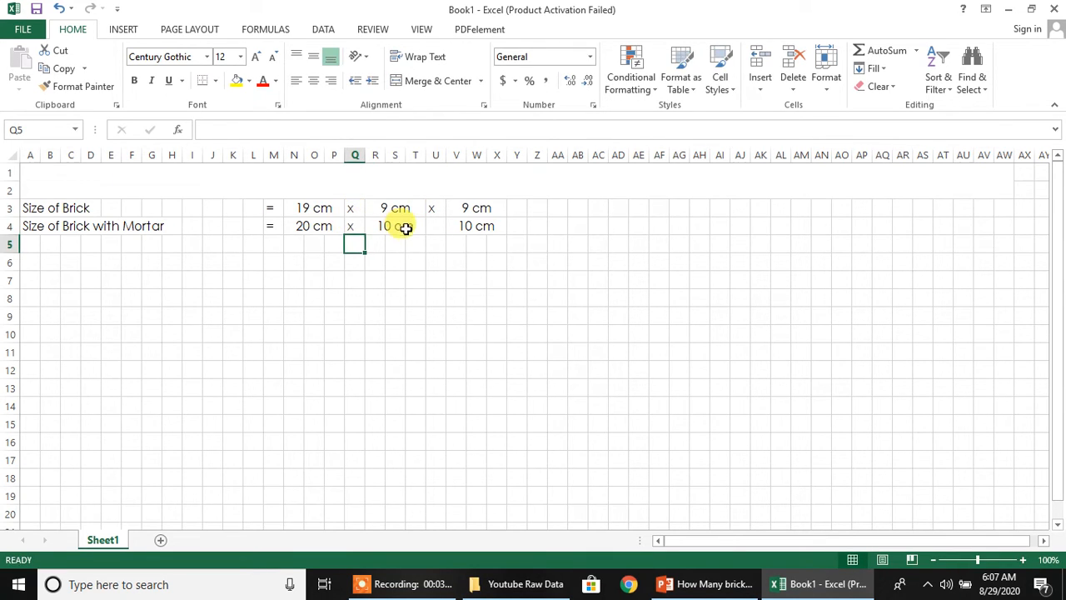
left_click(434, 226)
type("x")
key("Return")
left_click(455, 316)
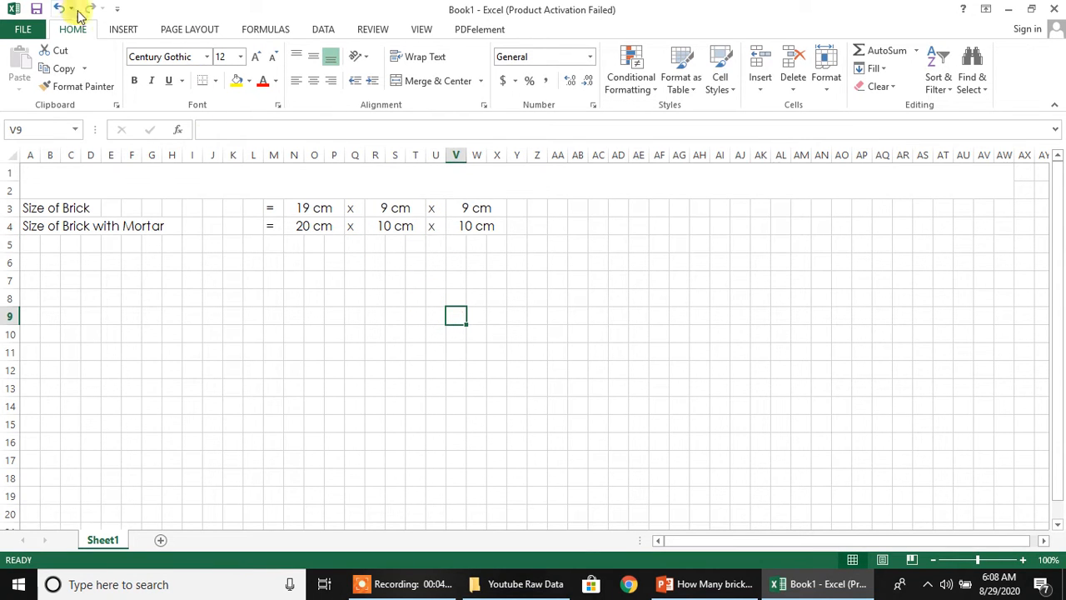
Draw a cube shape about 1.19" high and 2.07" wide over AB3:AI7 to represent the brick.
left_click(117, 30)
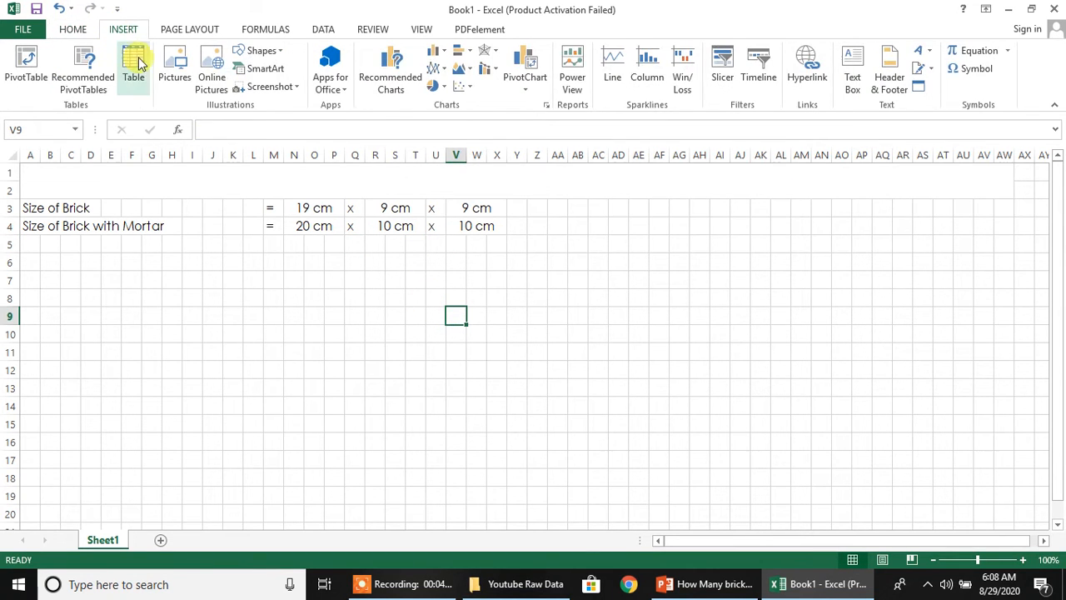
left_click(259, 53)
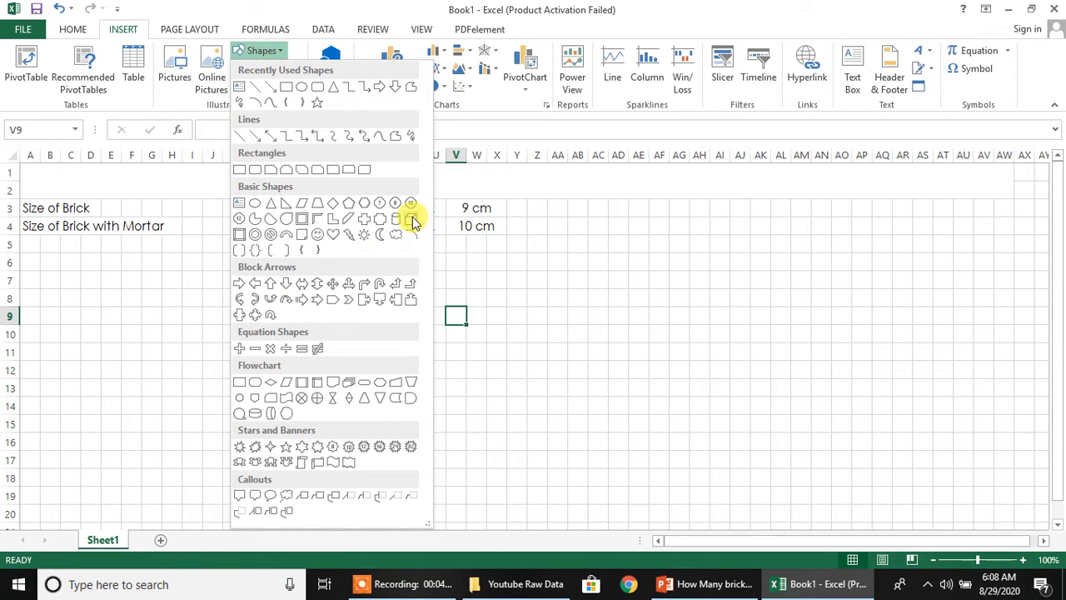
left_click(414, 223)
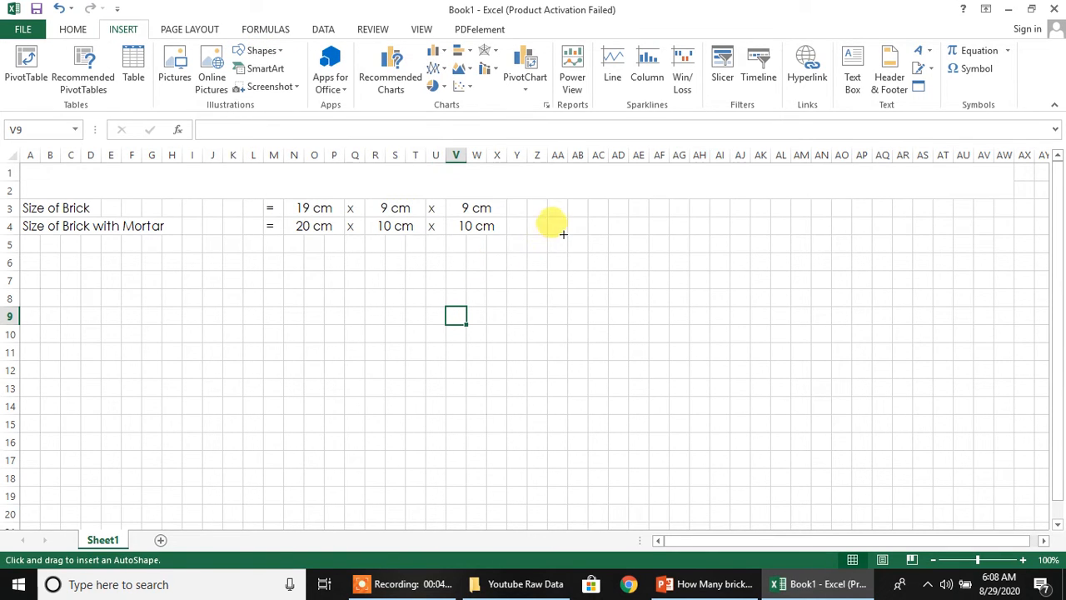
left_click_drag(569, 223, 707, 304)
mouse_move(570, 247)
left_mouse_down()
mouse_move(571, 266)
mouse_move(572, 257)
left_mouse_up()
left_click_drag(688, 209, 706, 199)
left_click_drag(631, 245, 656, 249)
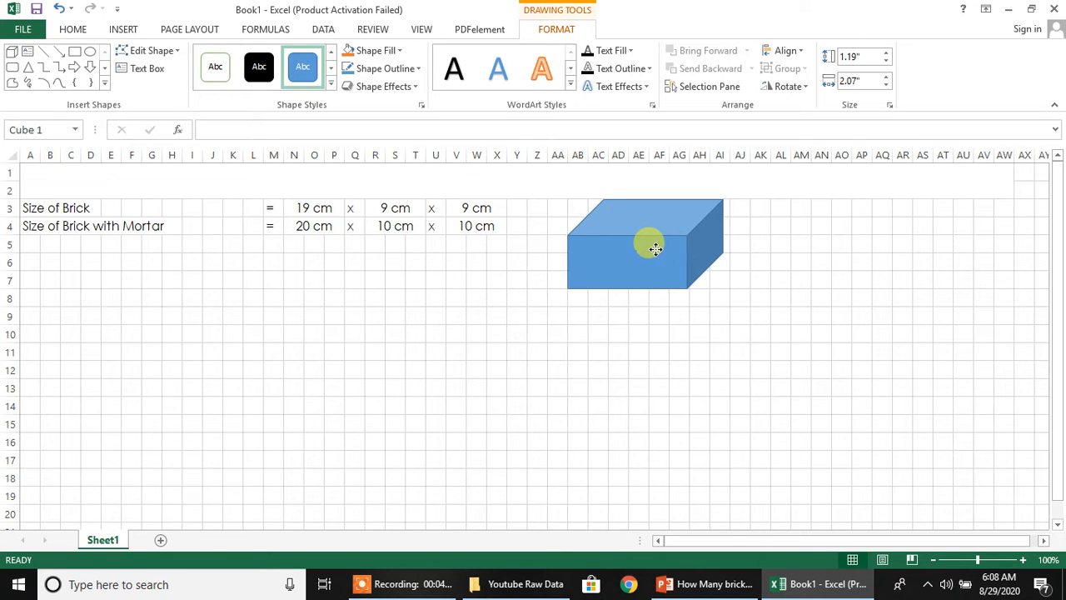
left_click(633, 334)
Merge and center AB8:AG8, AA5:AA7 and AA3:AB4 around the cube as cells for its dimension labels.
left_click_drag(583, 298, 674, 298)
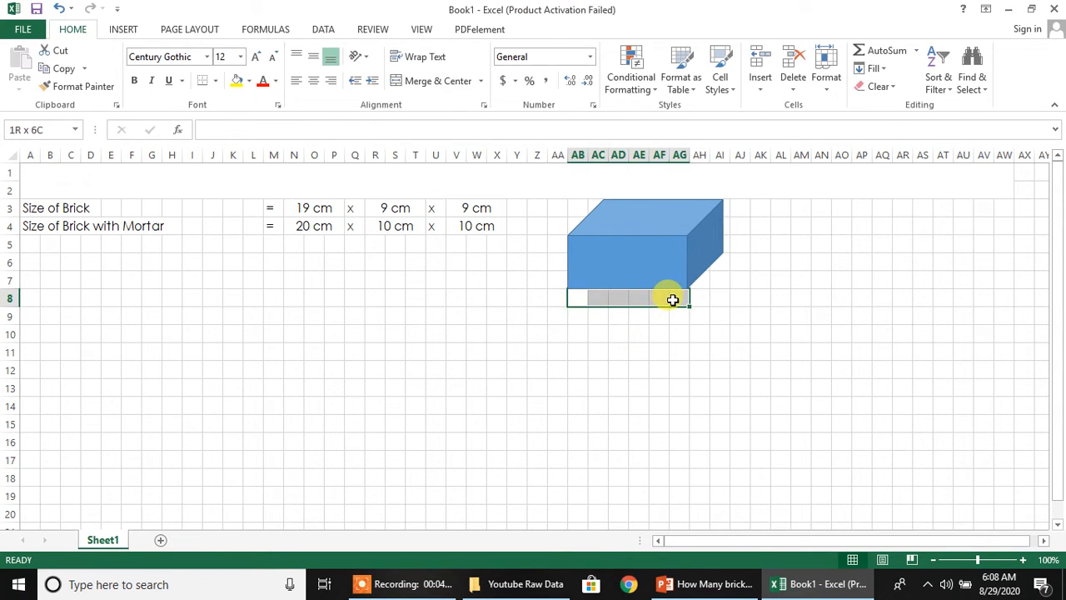
left_click(442, 81)
mouse_move(558, 239)
left_mouse_down()
mouse_move(558, 258)
mouse_move(559, 241)
left_mouse_up()
left_click(560, 239)
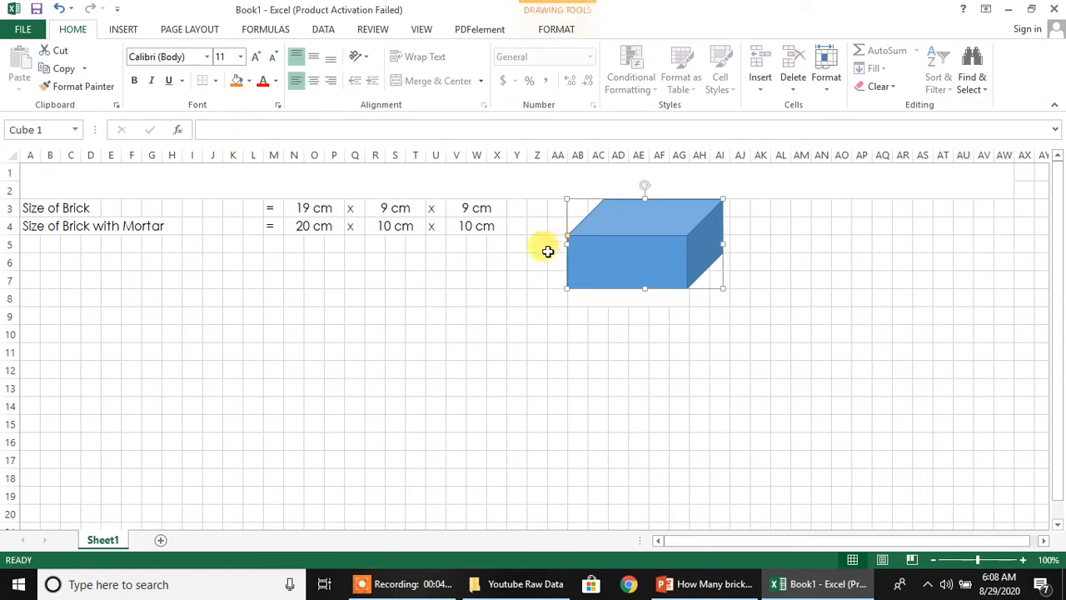
left_click_drag(550, 245, 556, 277)
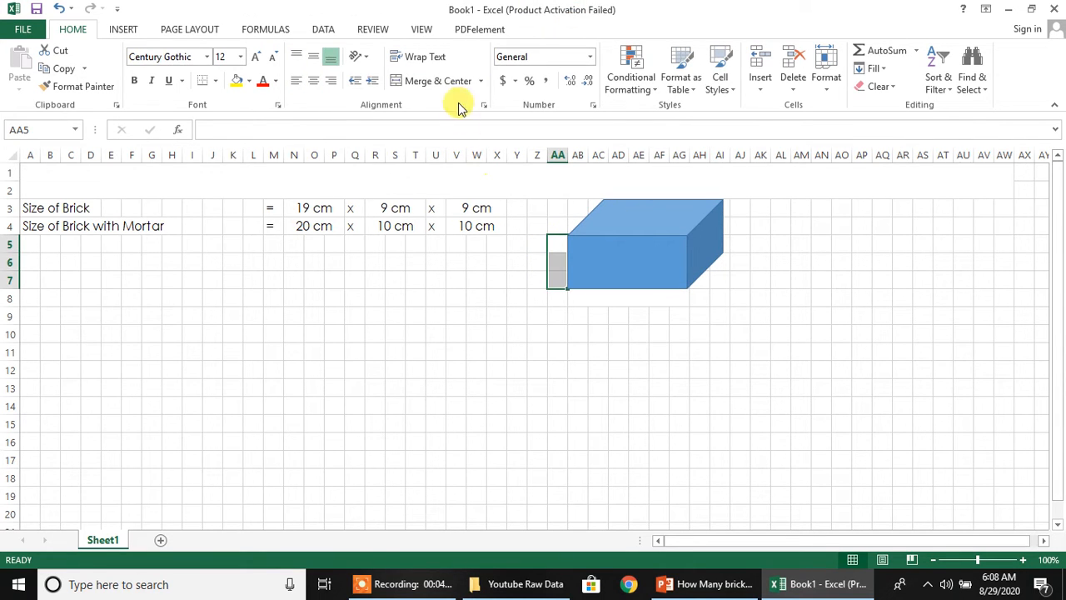
left_click(453, 81)
left_click_drag(556, 208, 573, 219)
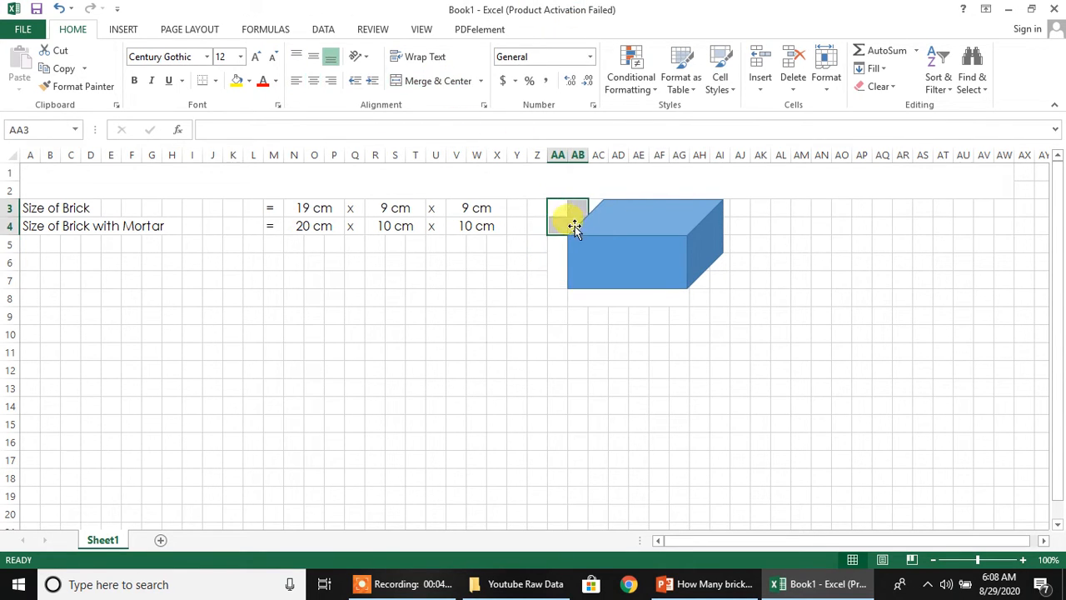
left_click(424, 82)
left_click(496, 352)
Link the merged cell AB8 below the cube to the brick length with the formula =N3.
left_click(639, 300)
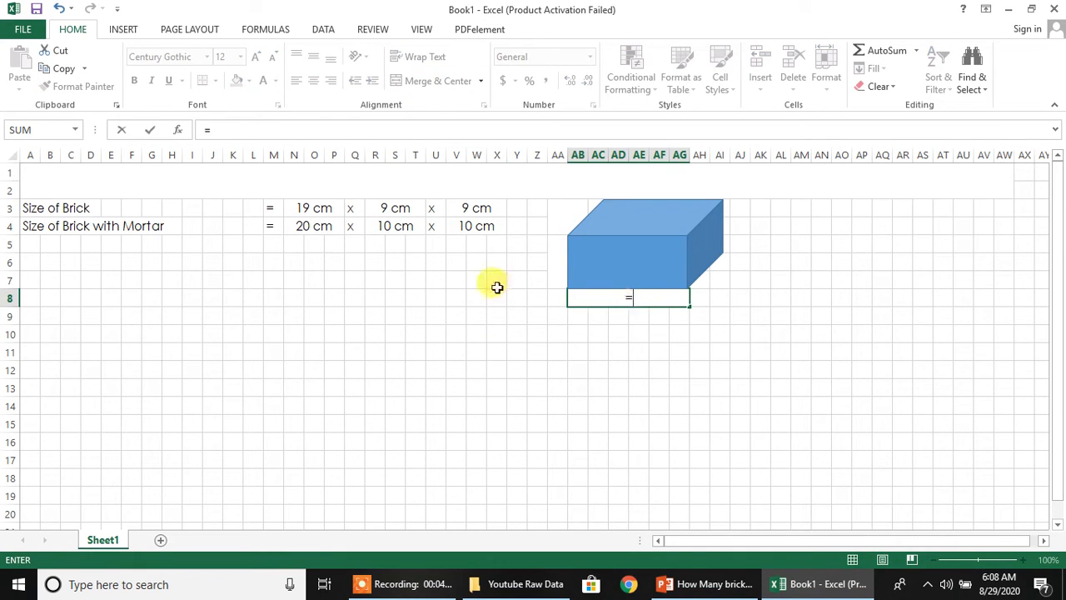
left_click(323, 207)
key("Return")
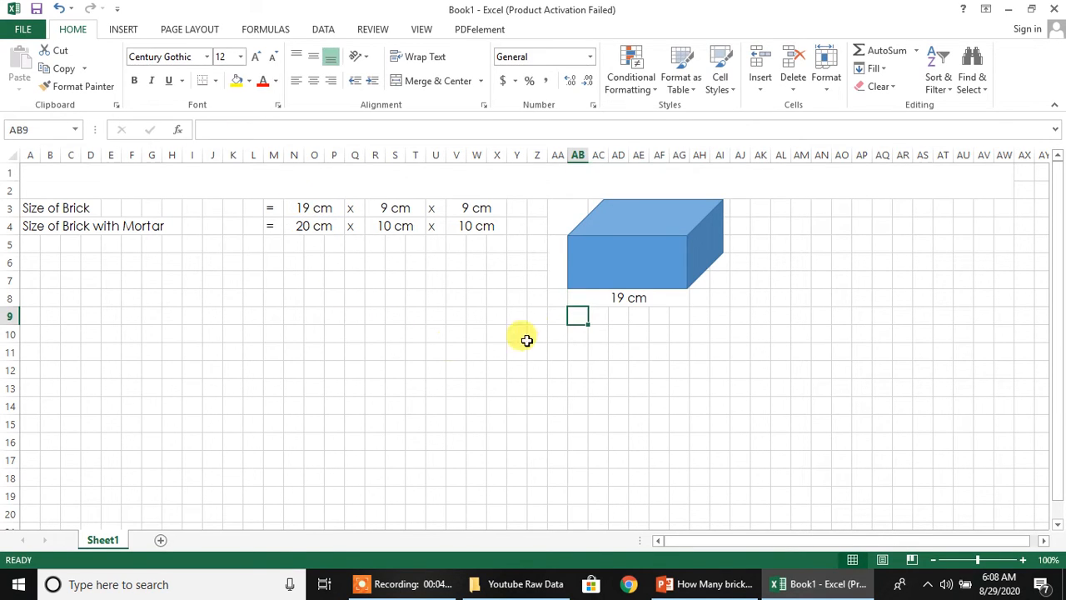
Link the merged cell AA5 beside the cube to the third brick dimension with =V3 and middle-align it vertically.
left_click(556, 264)
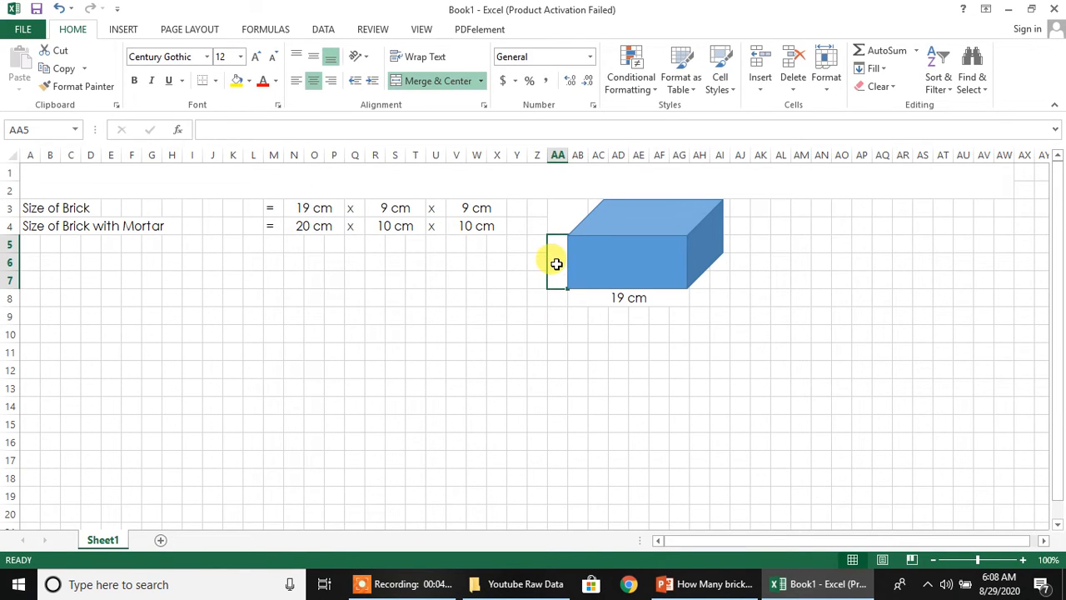
type("=")
left_click(488, 208)
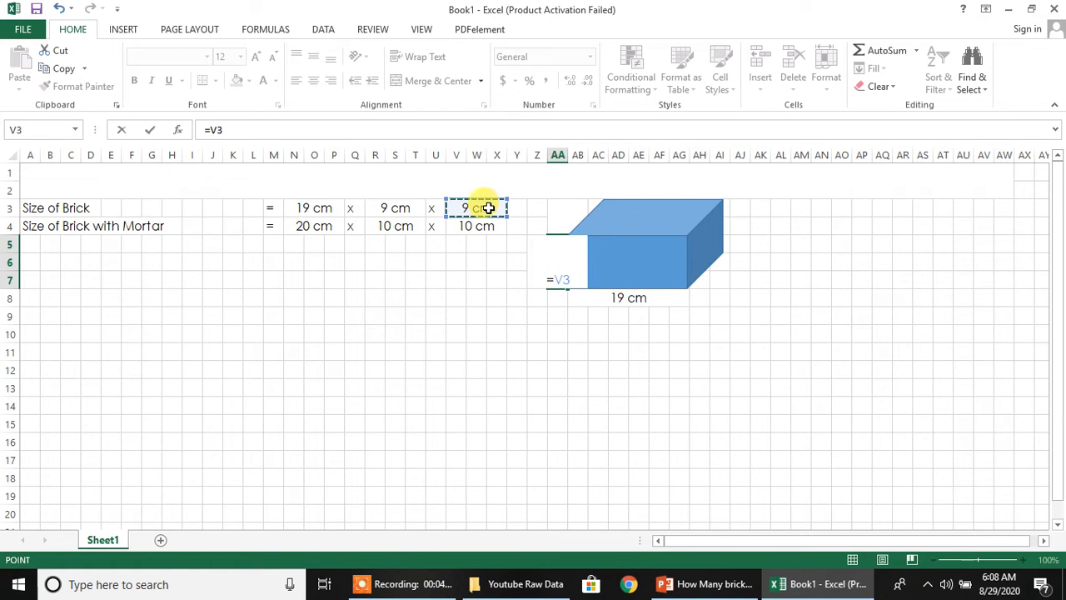
key("Return")
left_click(476, 415)
left_click(557, 270)
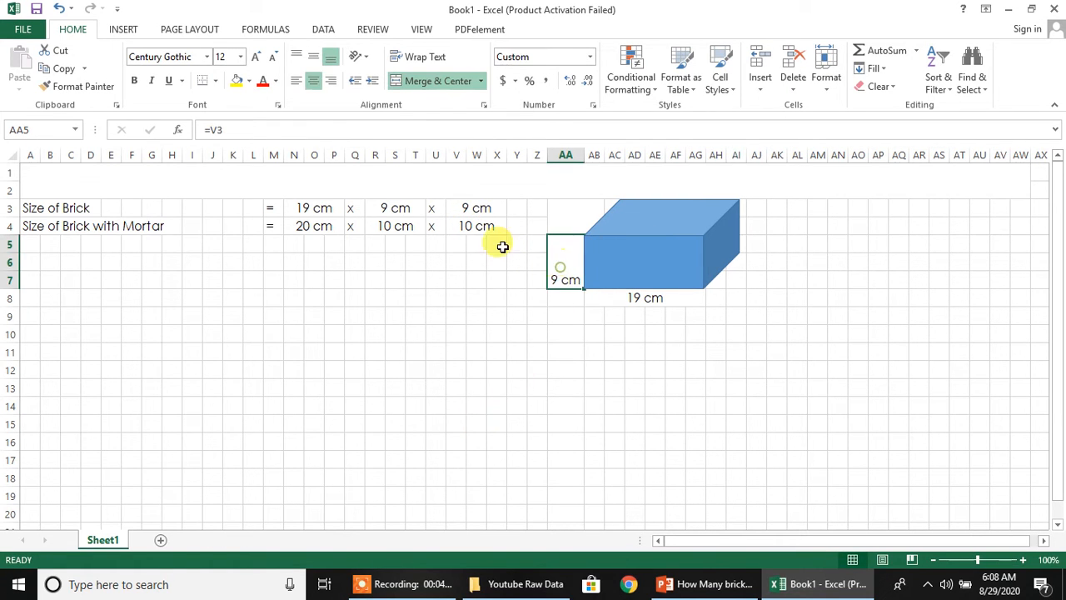
left_click(313, 56)
Link the merged cell AA3 beside the cube's slanted edge to R3 and center it horizontally and vertically.
left_click_drag(557, 209, 586, 216)
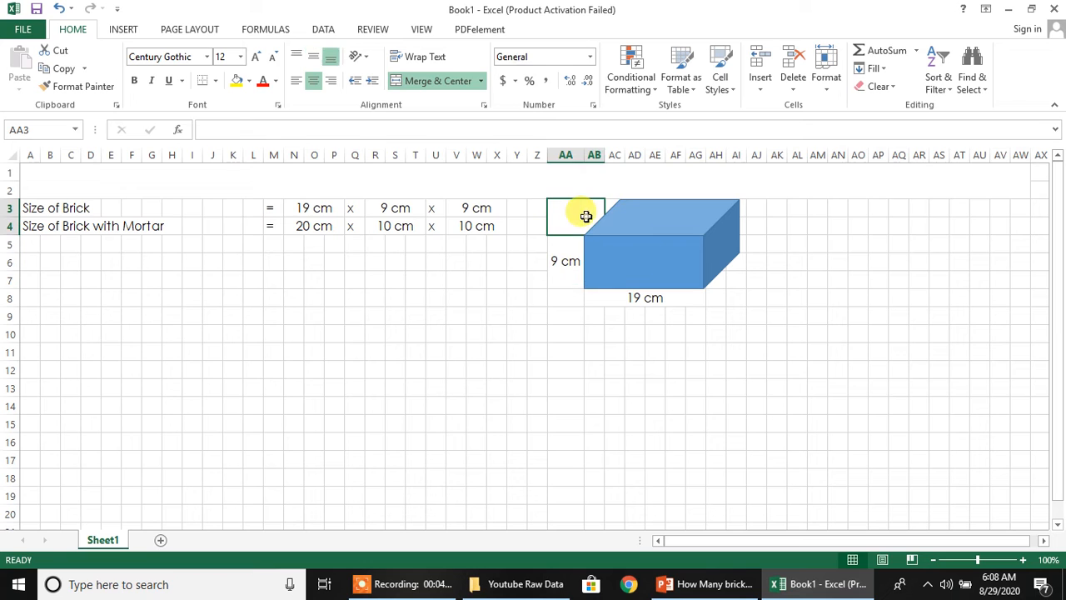
type("=")
left_click(405, 207)
key("Return")
left_click(509, 401)
left_click(571, 214)
left_click(314, 81)
left_click(317, 60)
left_click(516, 370)
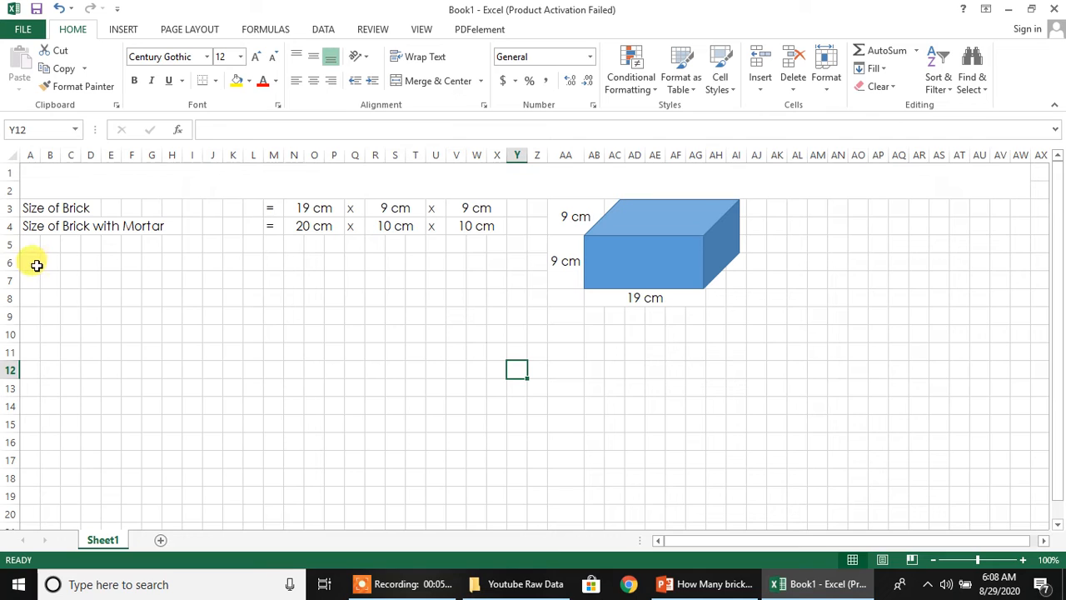
Enter the label "Volume of Brick with Mortar = V" in cell A6.
left_click(31, 263)
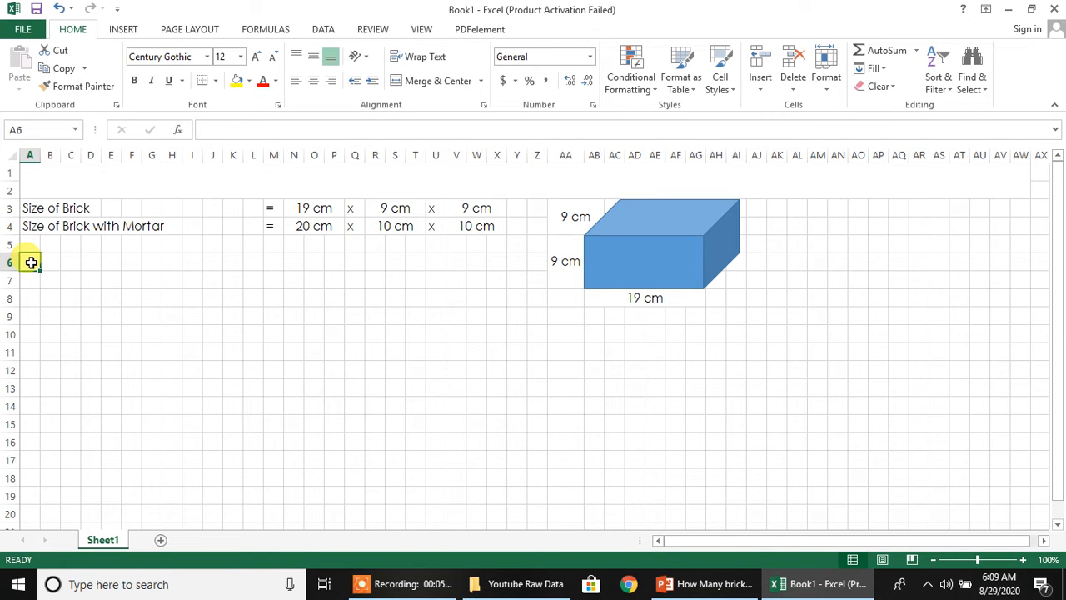
type("Volume of Brick with Mortar")
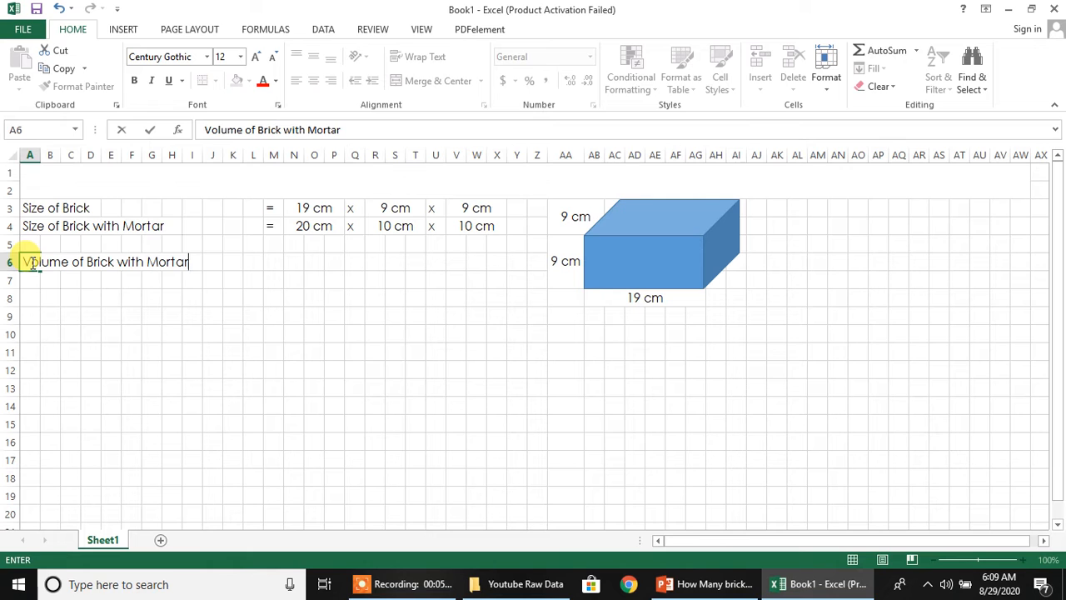
key("Return")
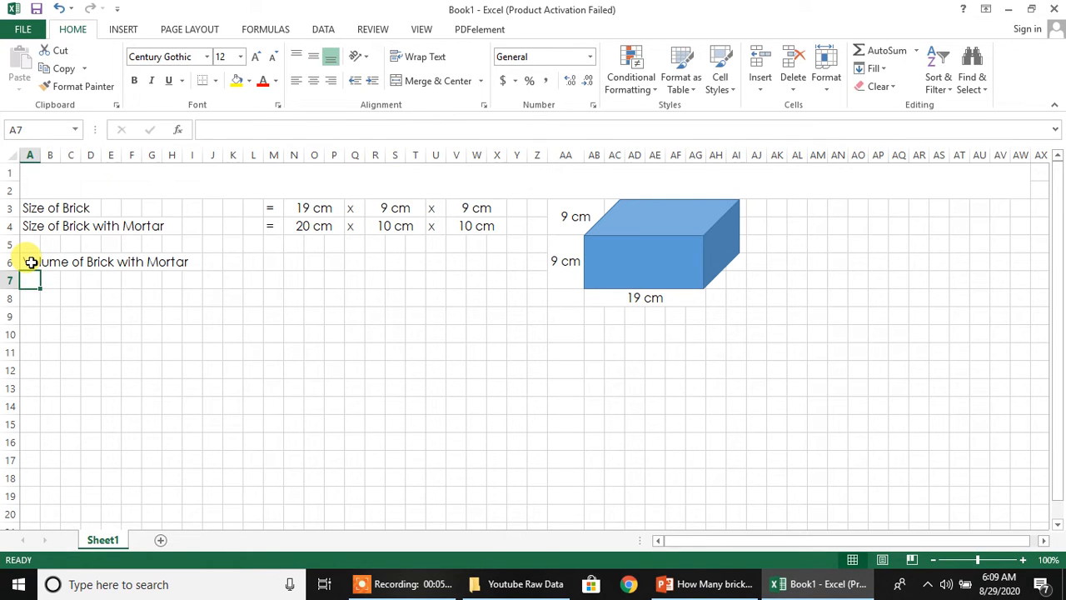
left_click(31, 262)
left_click(371, 129)
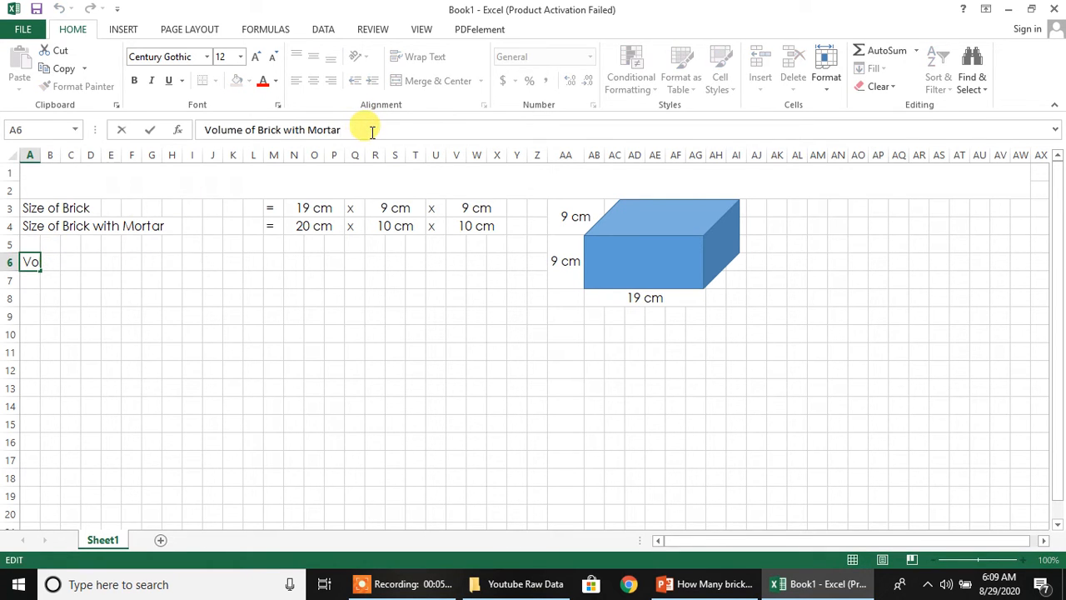
type("= V")
key("Return")
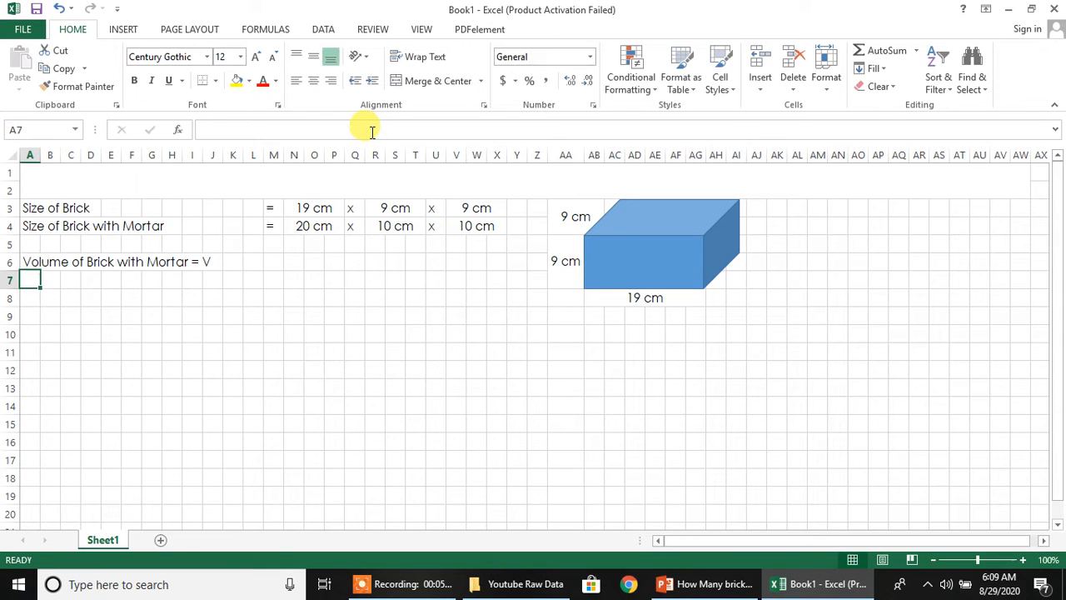
Enter an equals sign as text in M6 beside the volume label.
left_click(275, 264)
type("=")
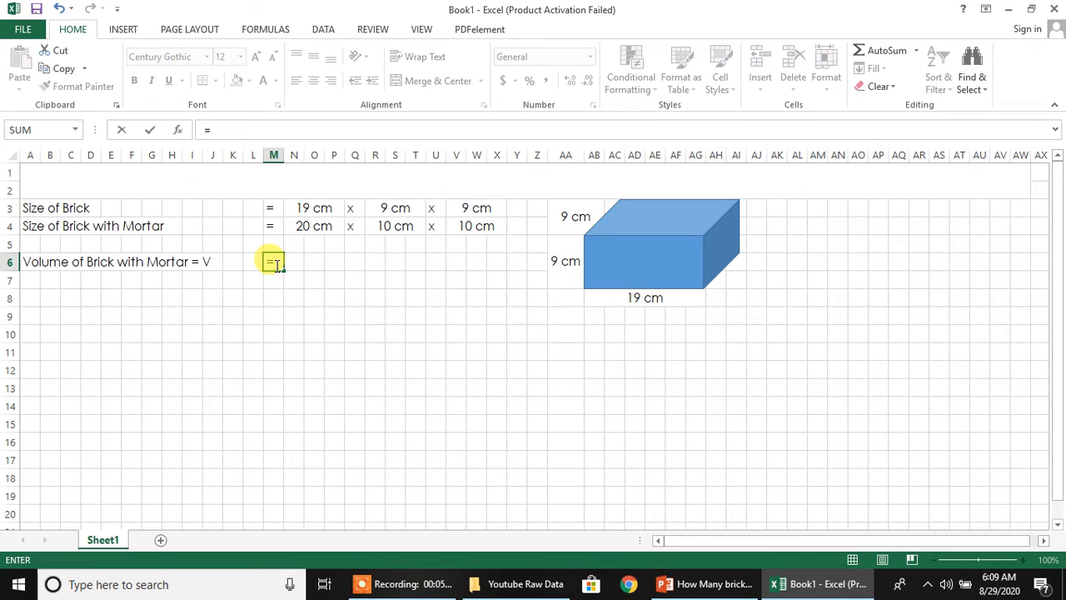
key("Return")
left_click(371, 315)
Merge and center N6:P6, R6:T6 and V6:X6 to match the dimension cells in the rows above.
left_click(293, 260)
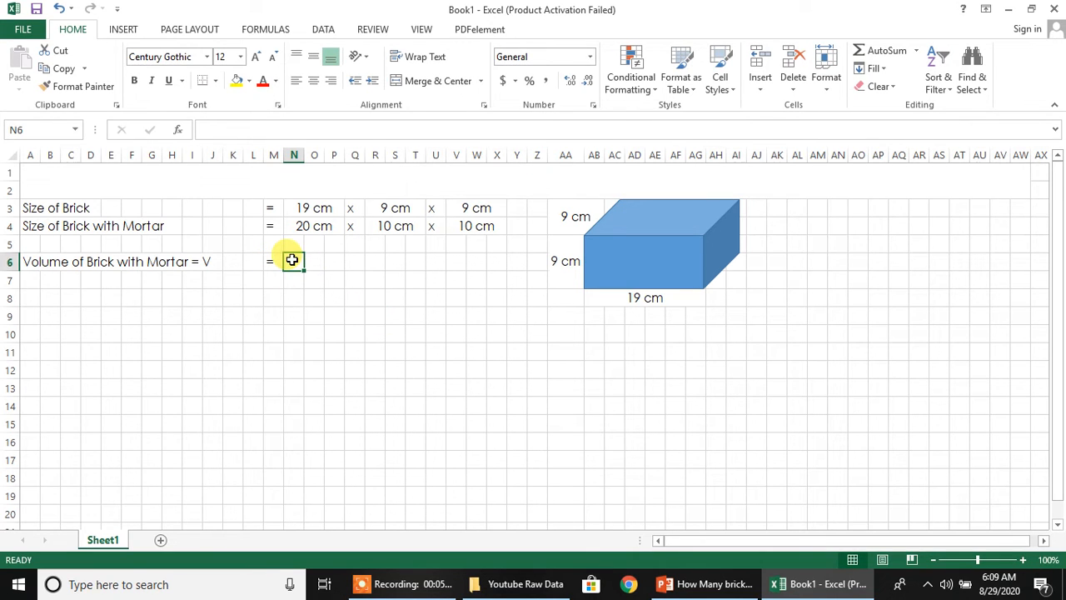
left_click_drag(292, 260, 330, 262)
left_click(314, 297)
left_click_drag(293, 226, 497, 227)
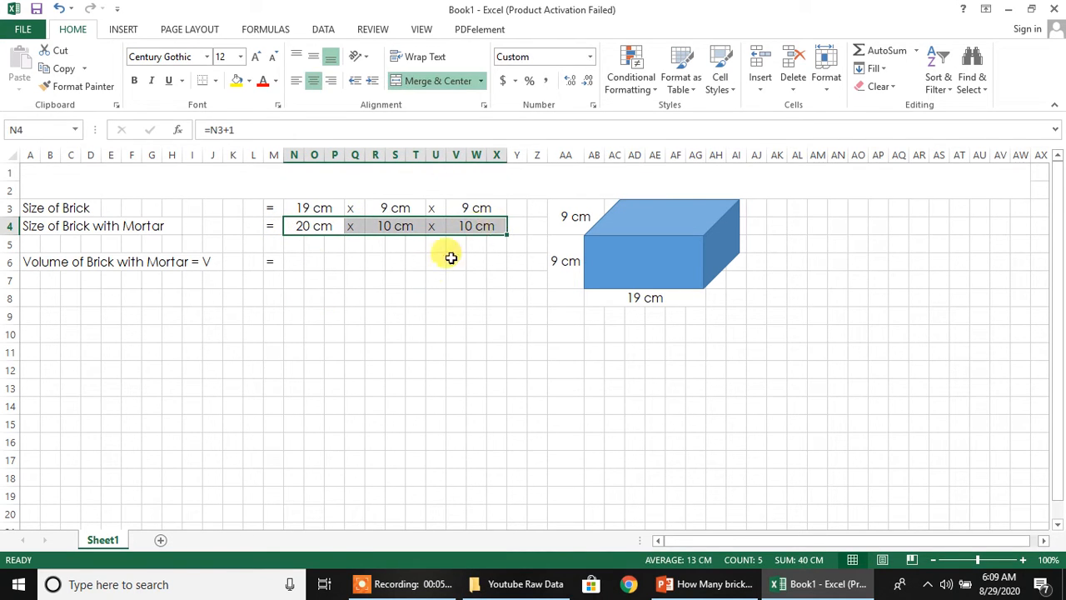
left_click(415, 297)
left_click_drag(300, 263, 493, 259)
left_click(426, 80)
left_click(424, 81)
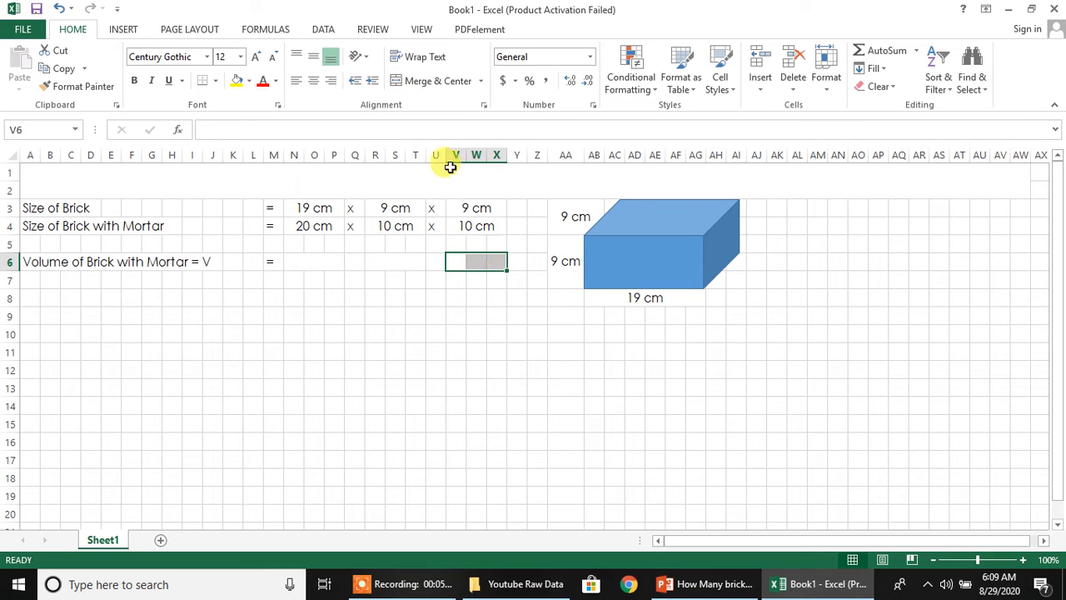
left_click(457, 83)
left_click(419, 348)
Copy the merged cell layout of N6:X6 into row 7 starting at N7.
left_click_drag(297, 261, 488, 263)
key("ctrl+c")
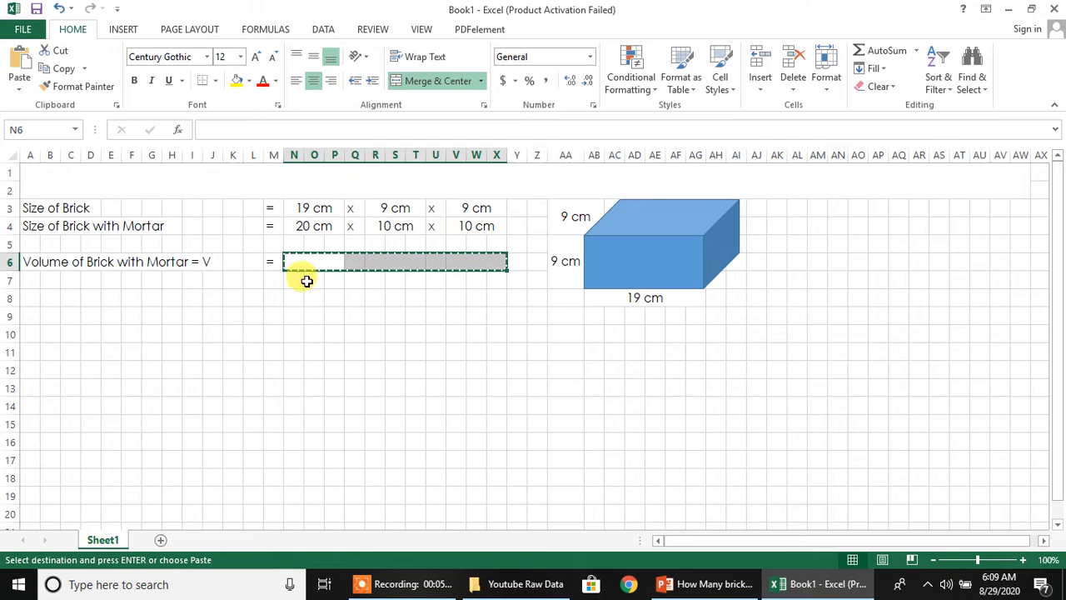
left_click(291, 281)
key("ctrl+v")
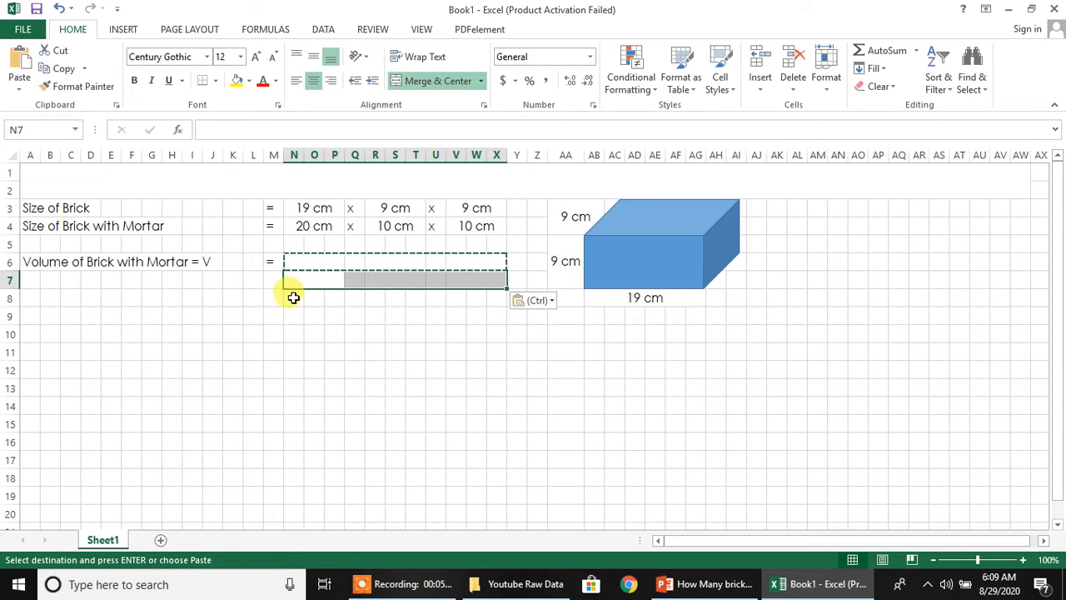
left_click(294, 296)
key("Escape")
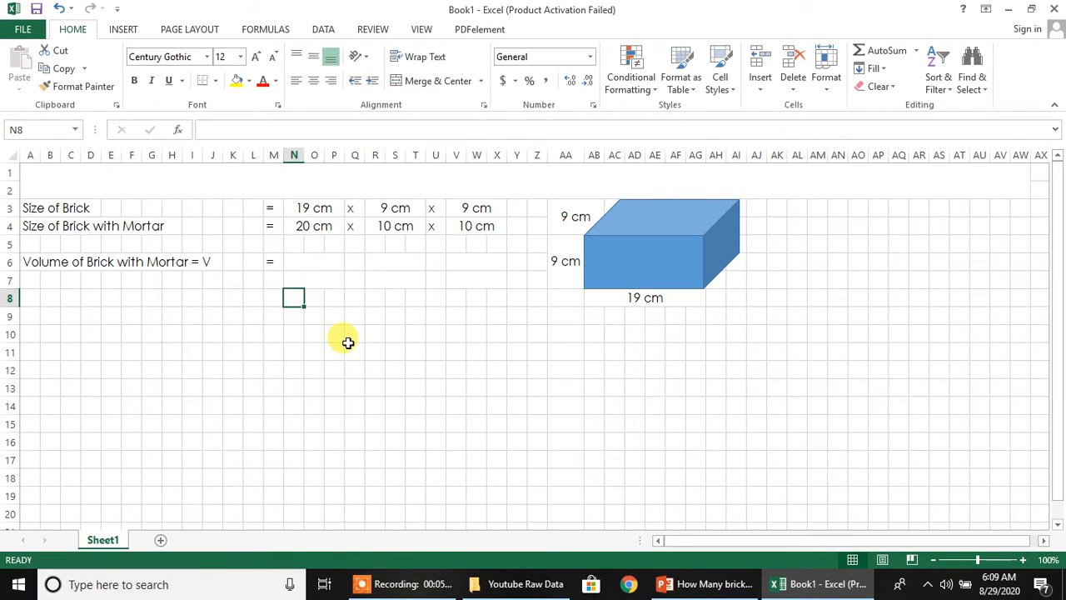
left_click(349, 348)
Enter the dimension letters L, B and H in the merged cells N6, R6 and V6.
left_click(317, 259)
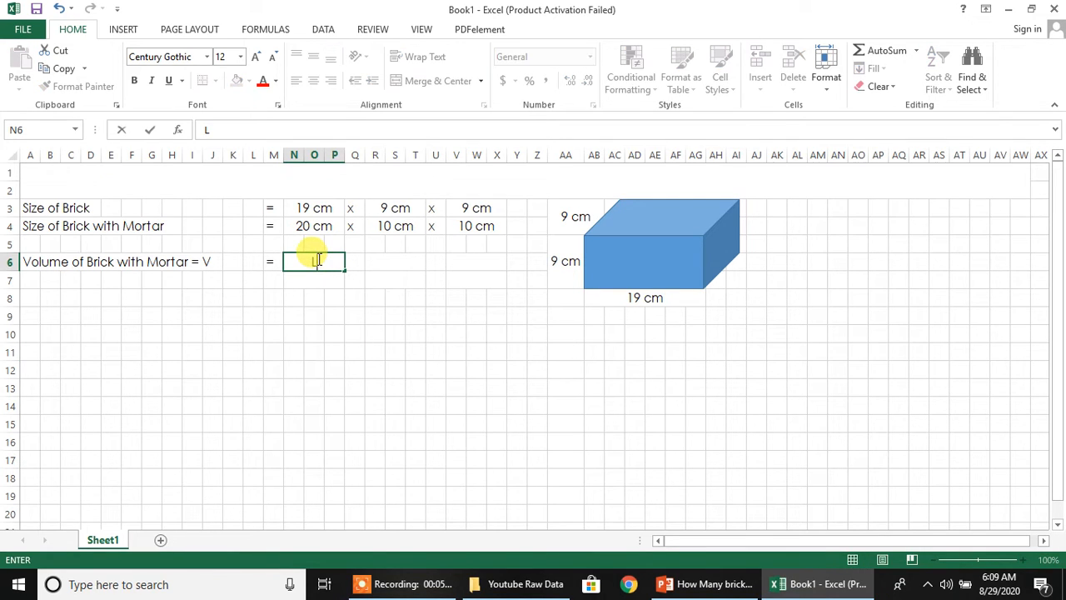
key("Right")
key("Right")
type("B")
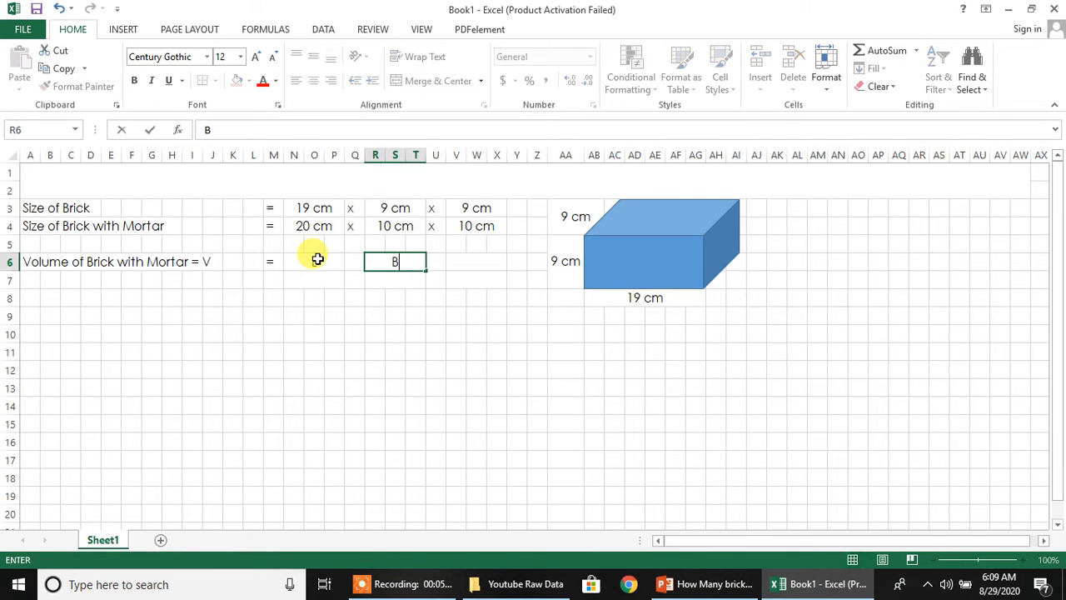
key("Right")
type("H")
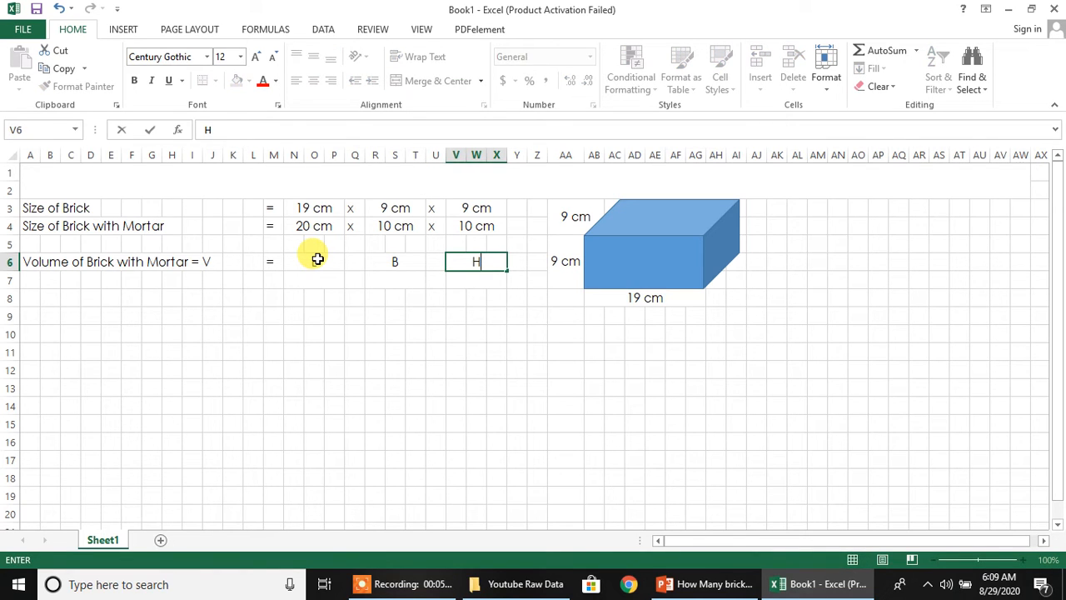
key("Right")
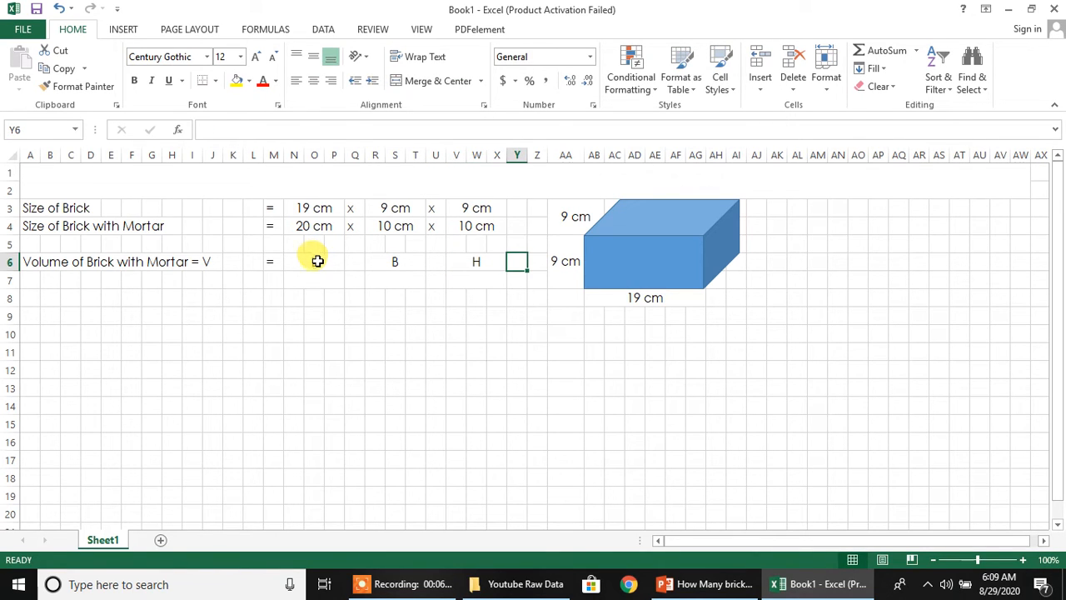
left_click(318, 260)
type("L")
Enter x as multiplication signs in Q6 and U6 between the dimension letters.
left_click(354, 261)
type("x")
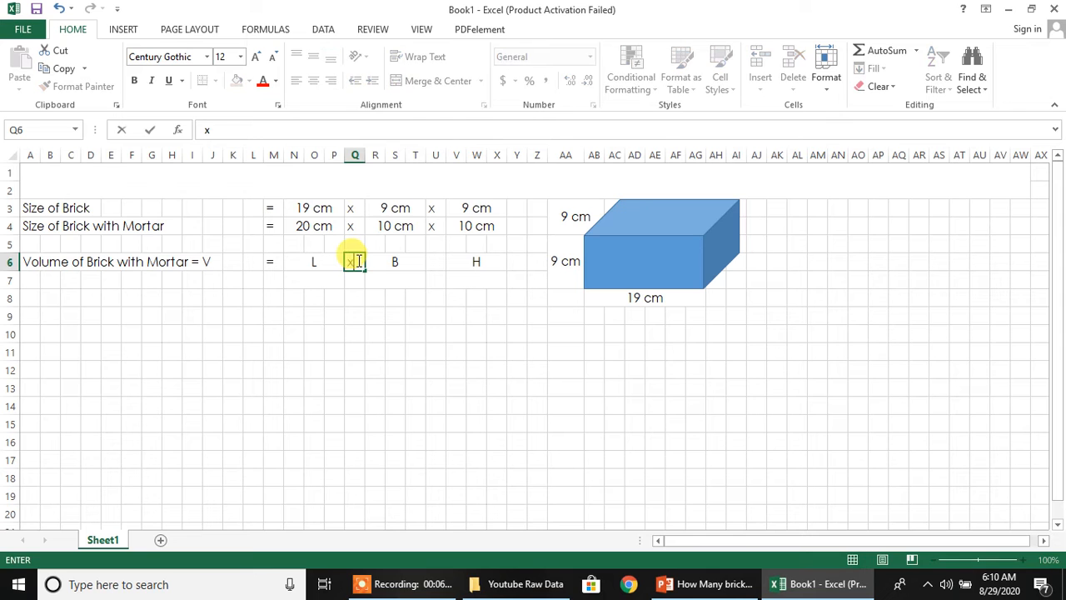
left_click(388, 262)
left_click(444, 265)
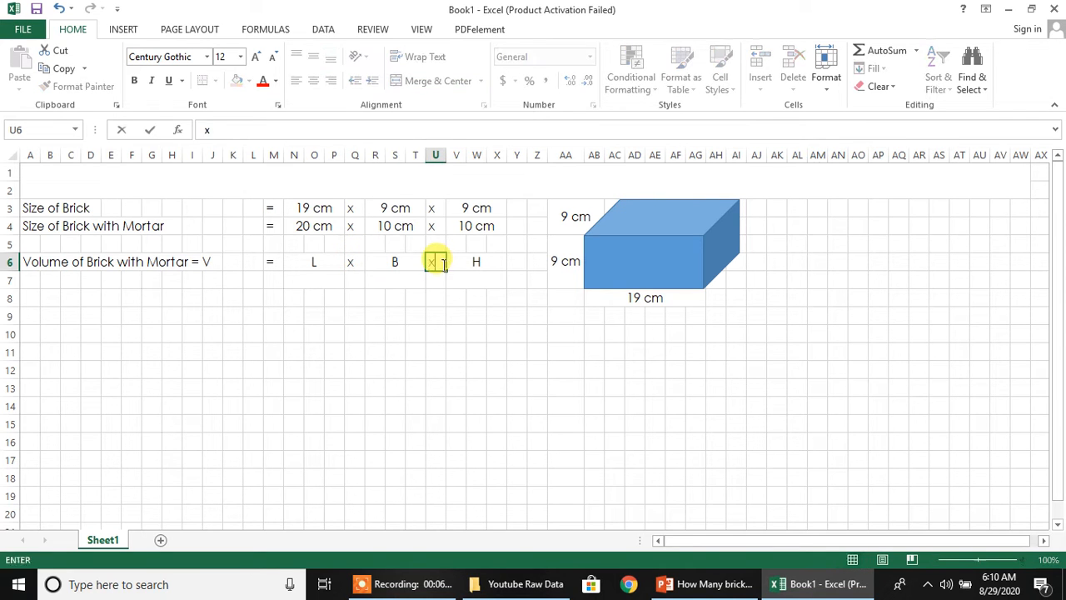
left_click(434, 276)
left_click(414, 314)
Link N7 to the mortar-inclusive brick length with the formula =N4.
left_click(300, 273)
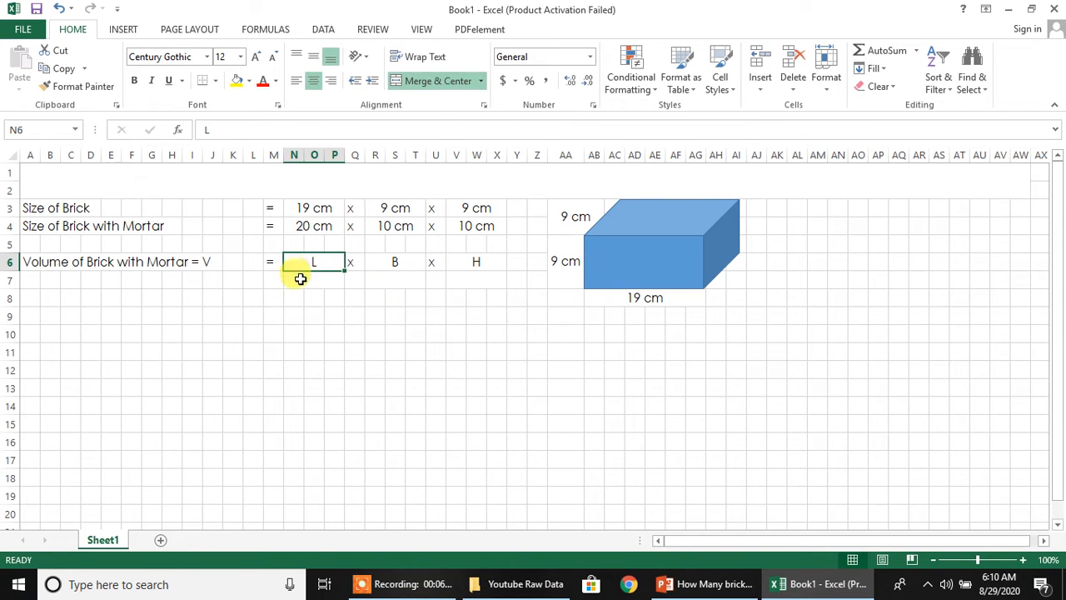
left_click(299, 280)
type("=")
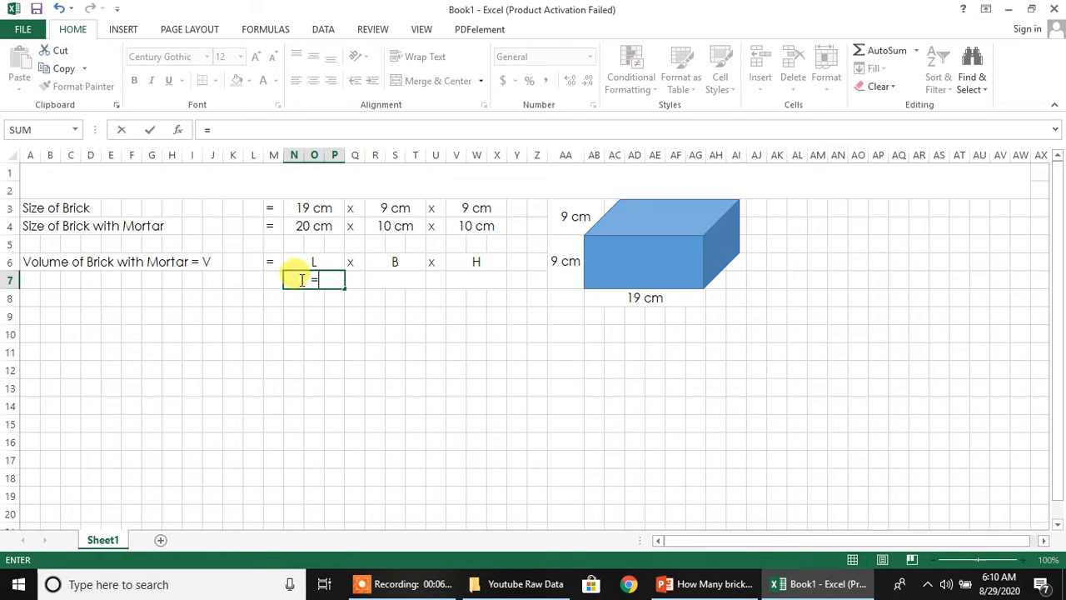
left_click(314, 225)
key("Return")
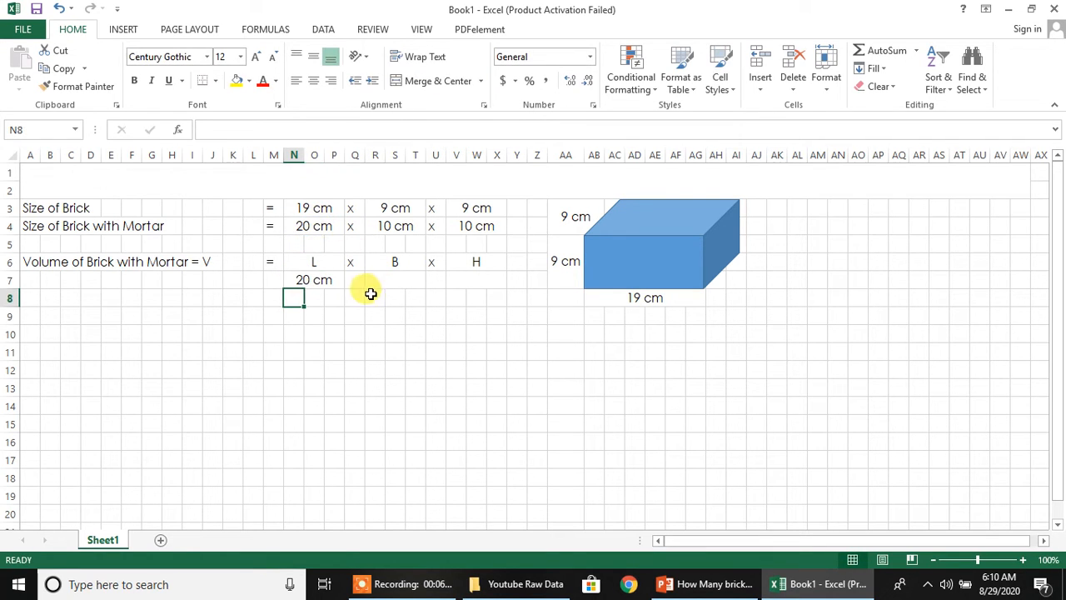
Link R7 and V7 to the brick's breadth and height with mortar using =R4 and =V4.
left_click(381, 276)
type("=")
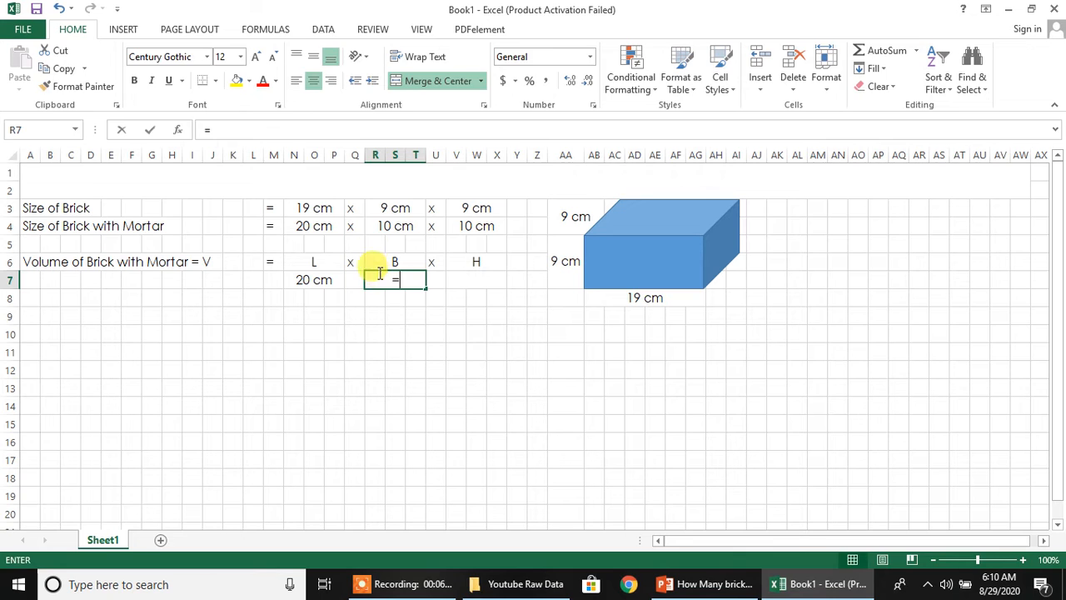
left_click(398, 222)
key("Return")
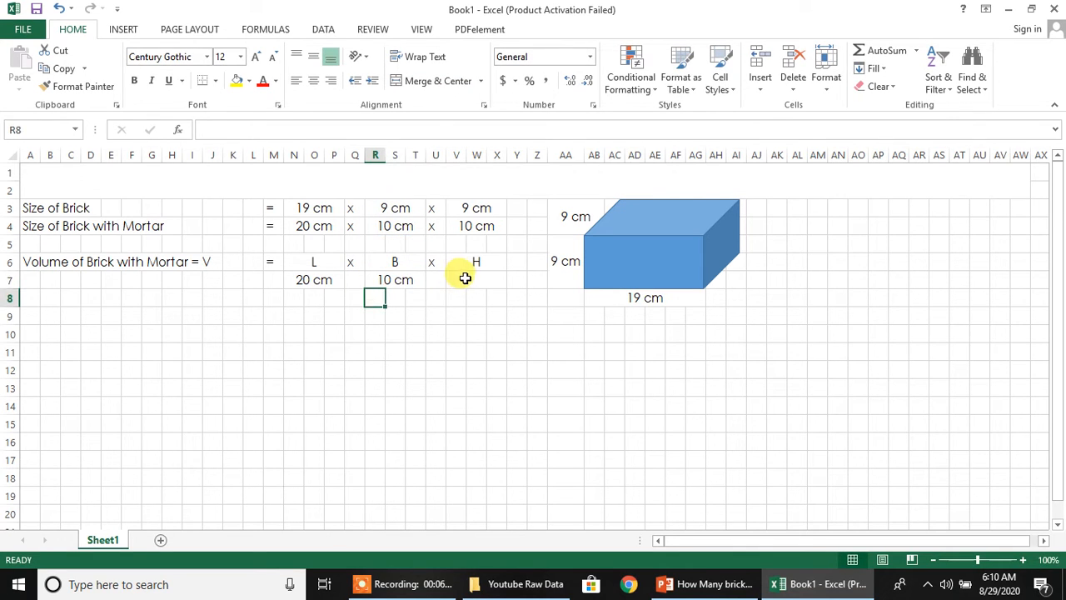
left_click(466, 279)
type("=")
left_click(470, 225)
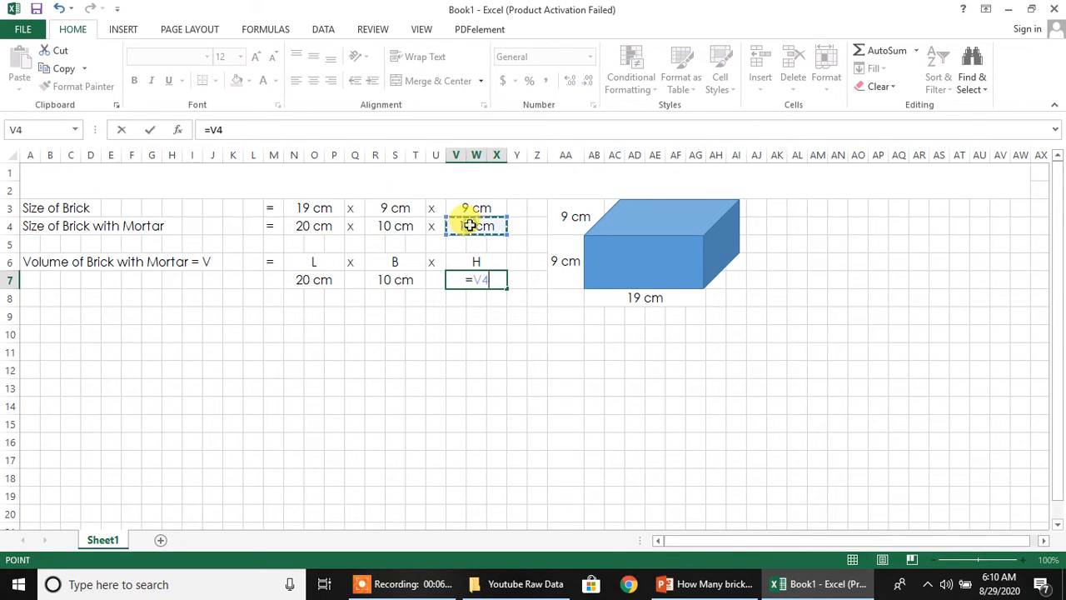
key("Return")
left_click(388, 346)
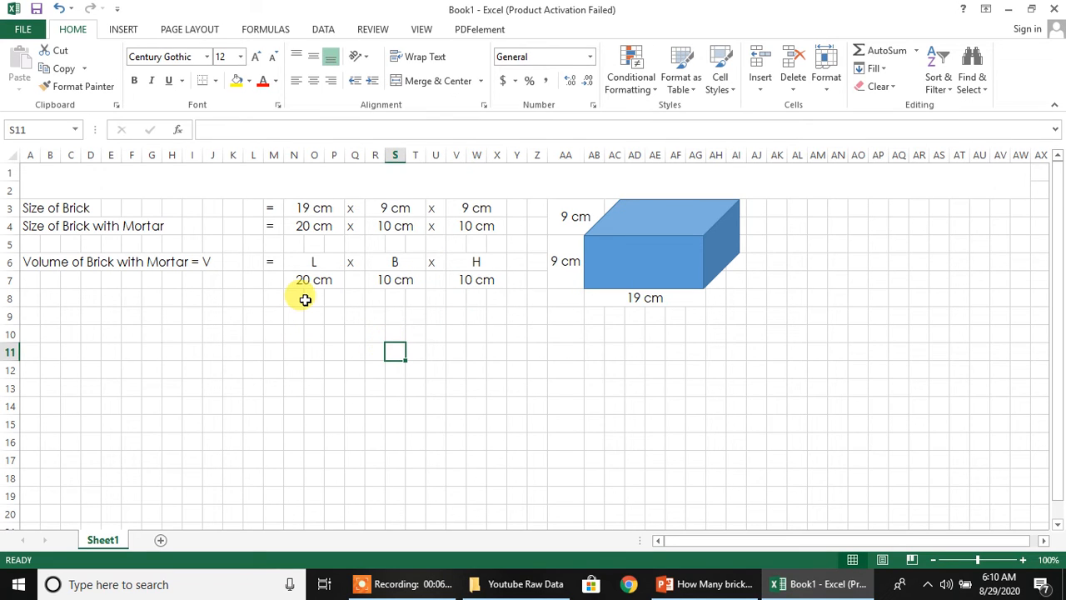
Enter equals signs as text in M7 and M8 below the one in M6.
left_click(272, 279)
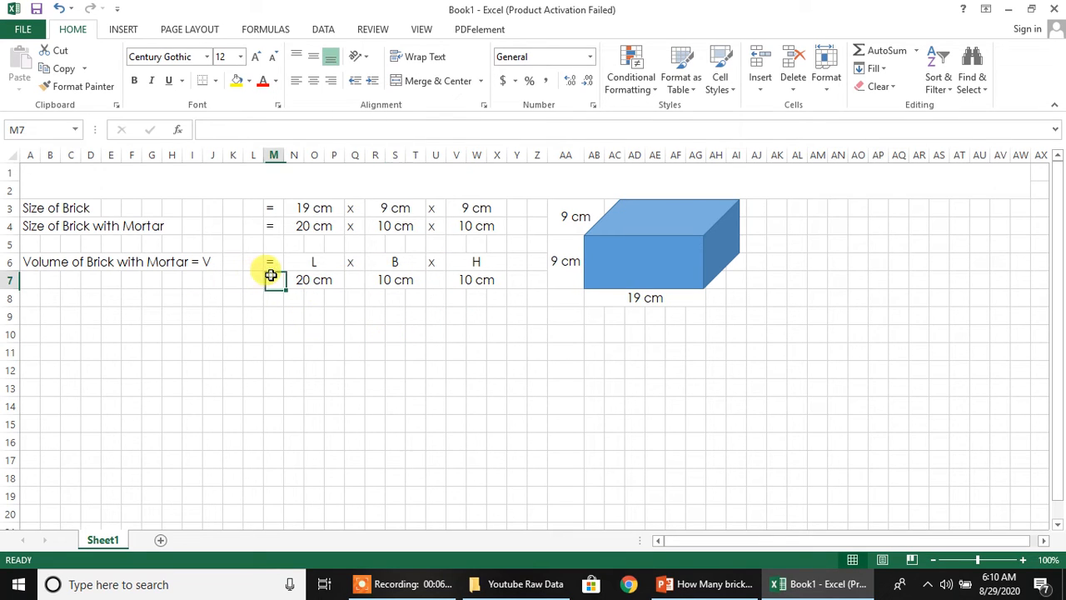
type("=")
key("Return")
left_click(333, 316)
left_click(274, 300)
type("=")
key("Return")
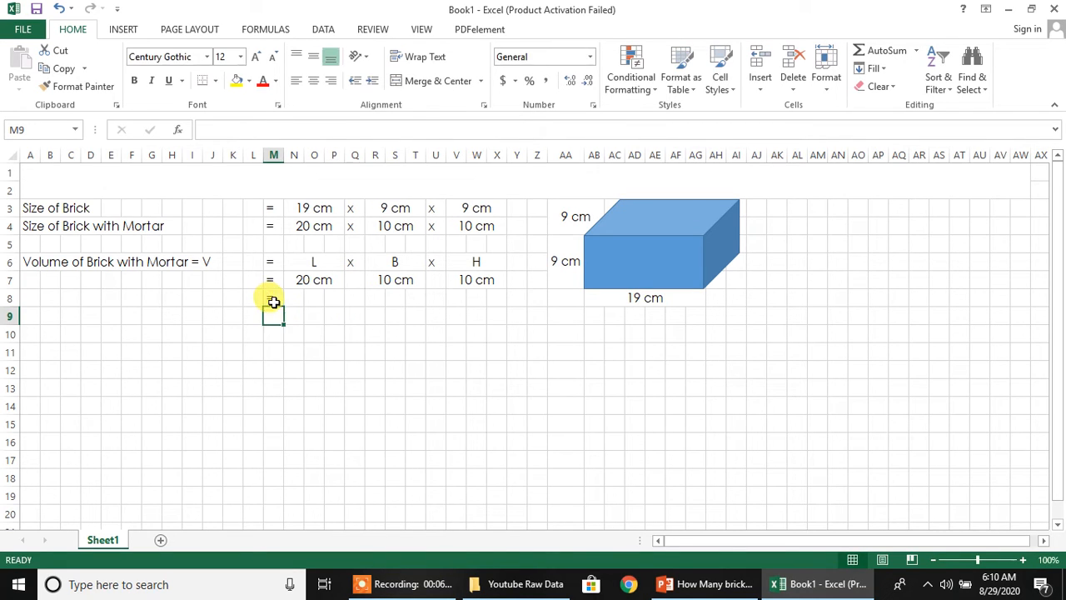
Merge and center N8:P8 as the cell for the volume result.
left_click_drag(298, 297, 332, 299)
left_click(437, 79)
left_click(415, 333)
Try to calculate the brick volume in N8 with the formula =N7*R7*V7.
left_click(302, 298)
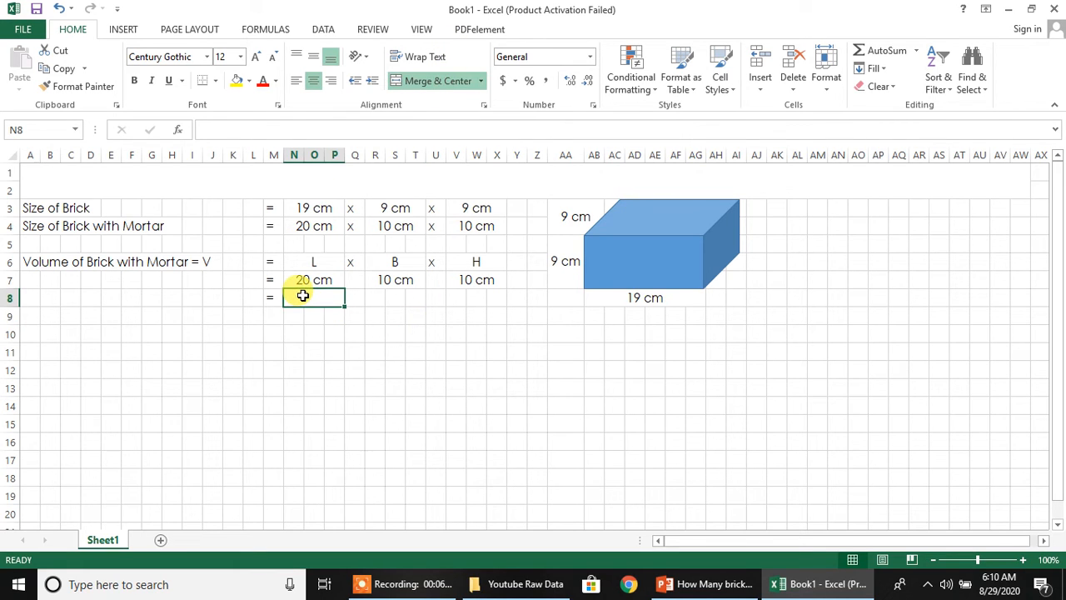
type("=")
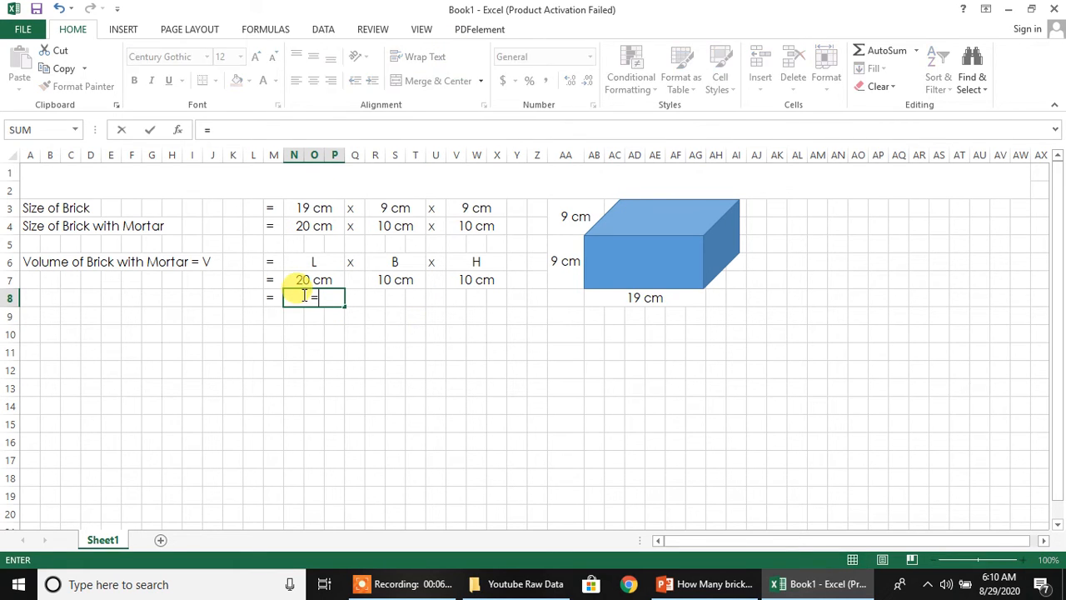
left_click(307, 282)
type("*")
left_click(389, 279)
type("*")
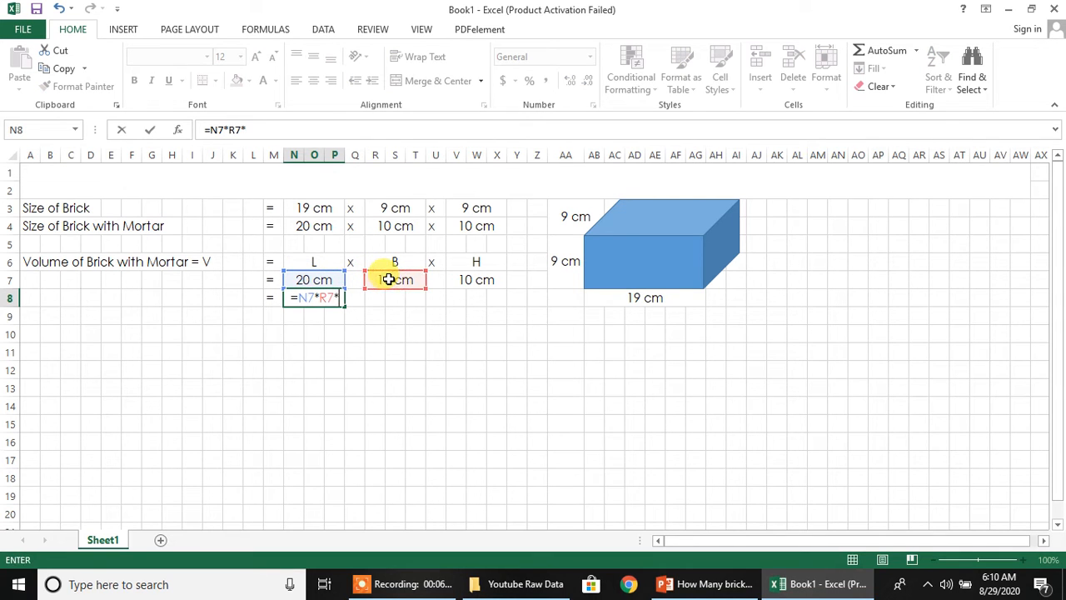
left_click(474, 280)
key("Return")
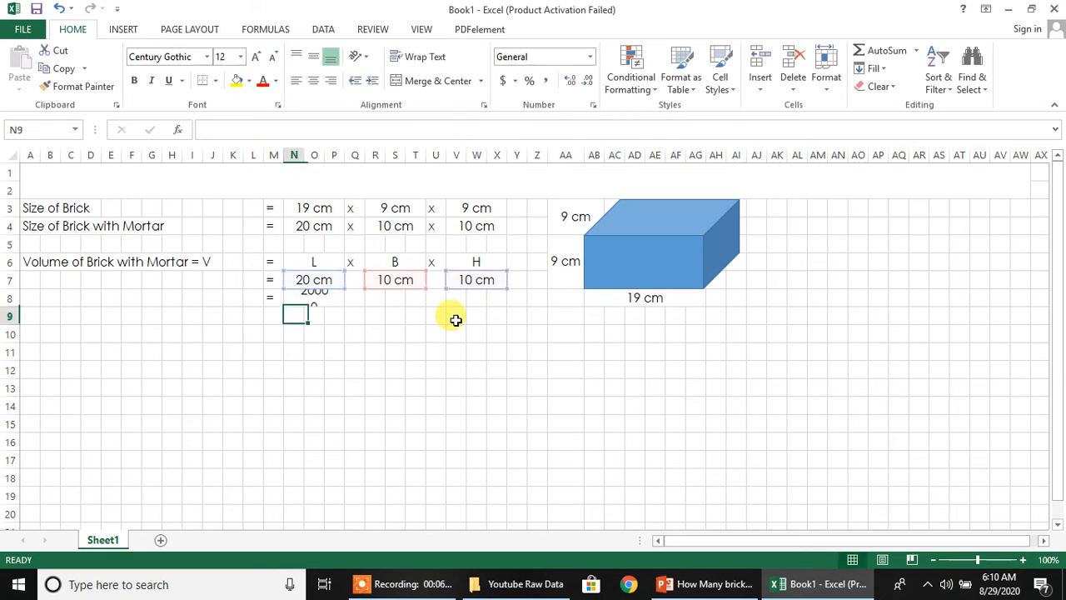
Clear the volume formula from the merged cell N8.
left_click(354, 386)
left_click(326, 300)
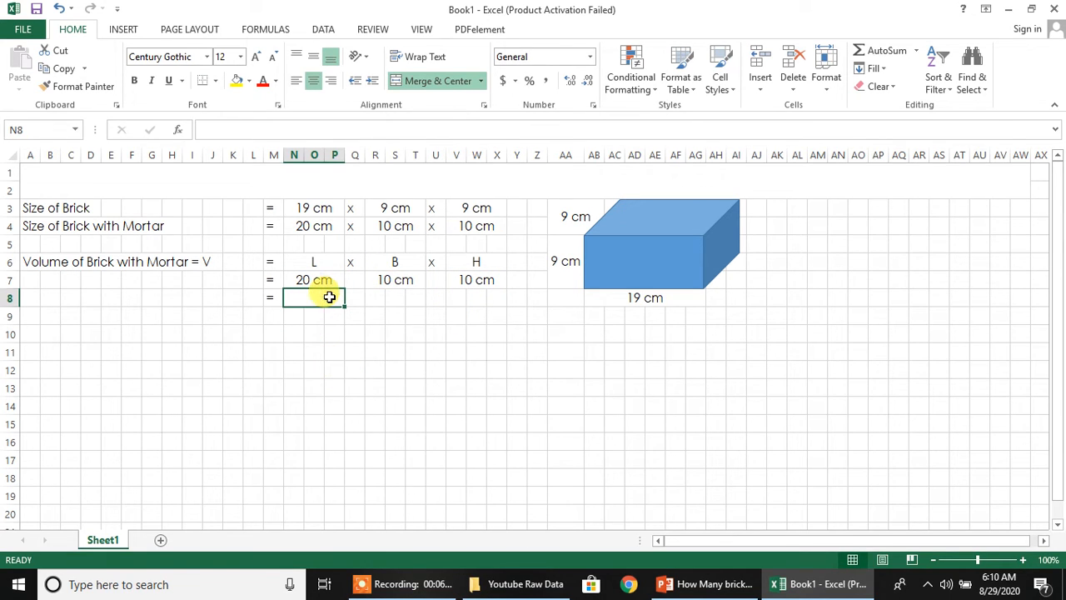
left_click_drag(337, 355, 335, 364)
left_click(312, 299)
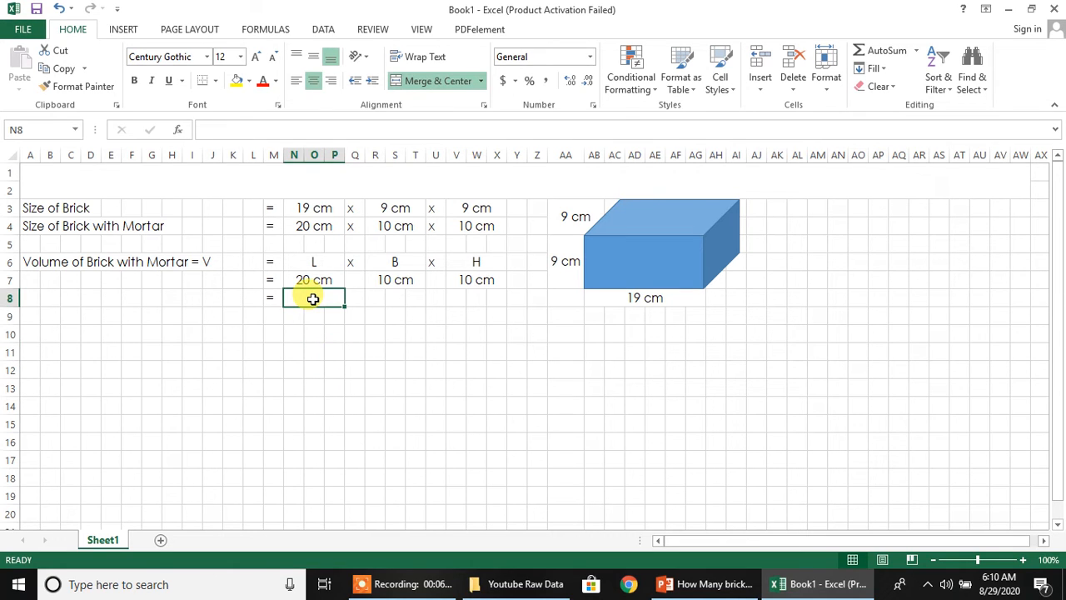
left_click(313, 341)
Calculate the volume of the brick with mortar in N8 with the formula =N7*R7*V7.
left_click(321, 294)
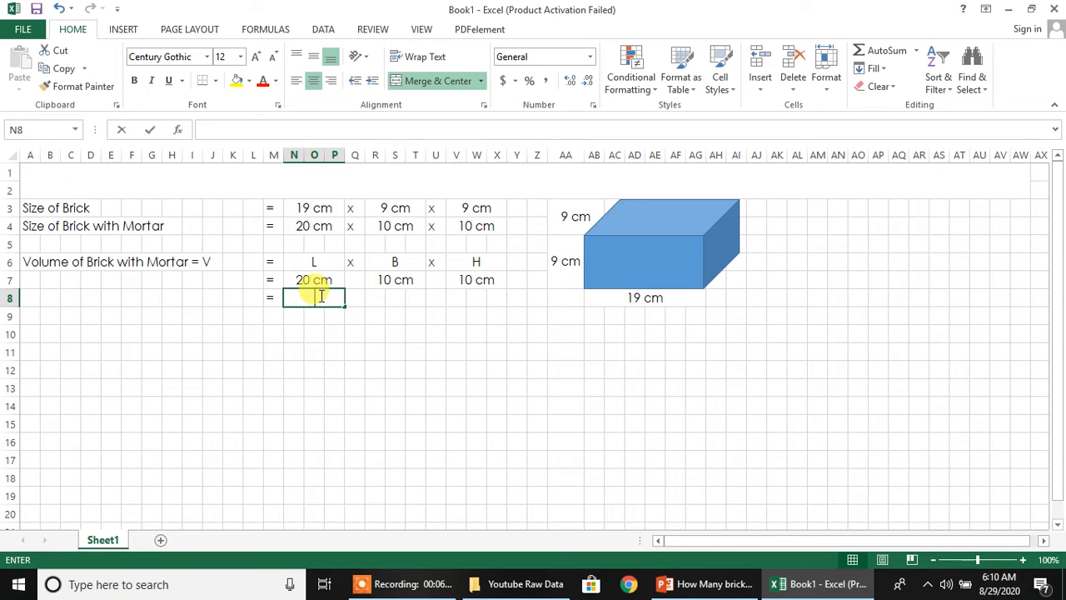
type("=")
left_click(321, 279)
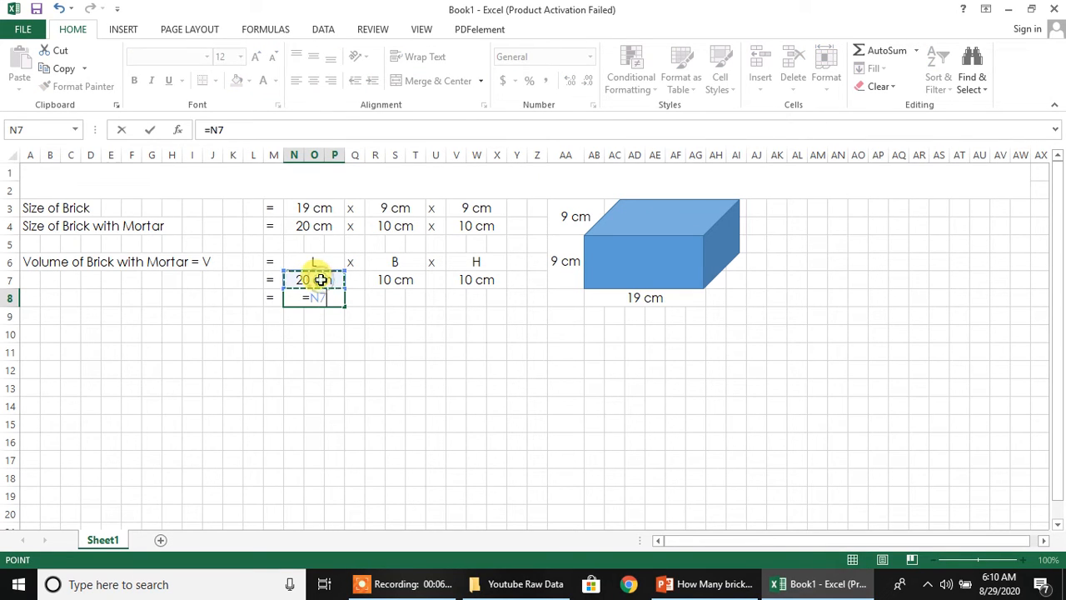
type("*")
left_click(394, 280)
type("*")
left_click(478, 280)
key("Return")
left_click(414, 368)
left_click(330, 298)
Enter the unit cm3 in Q8 beside the brick volume.
left_click(356, 298)
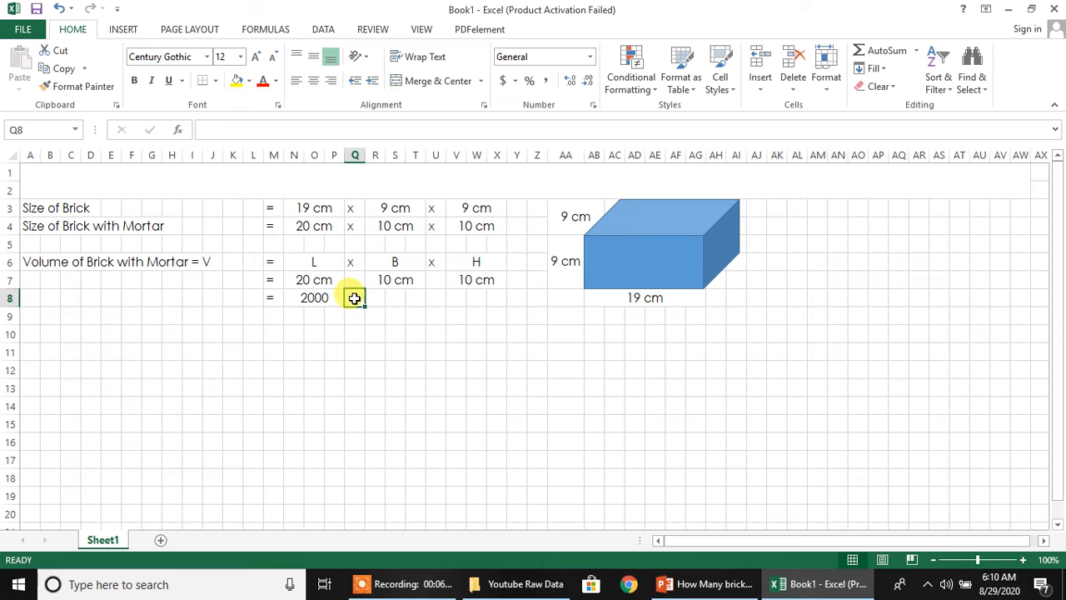
type("cm3")
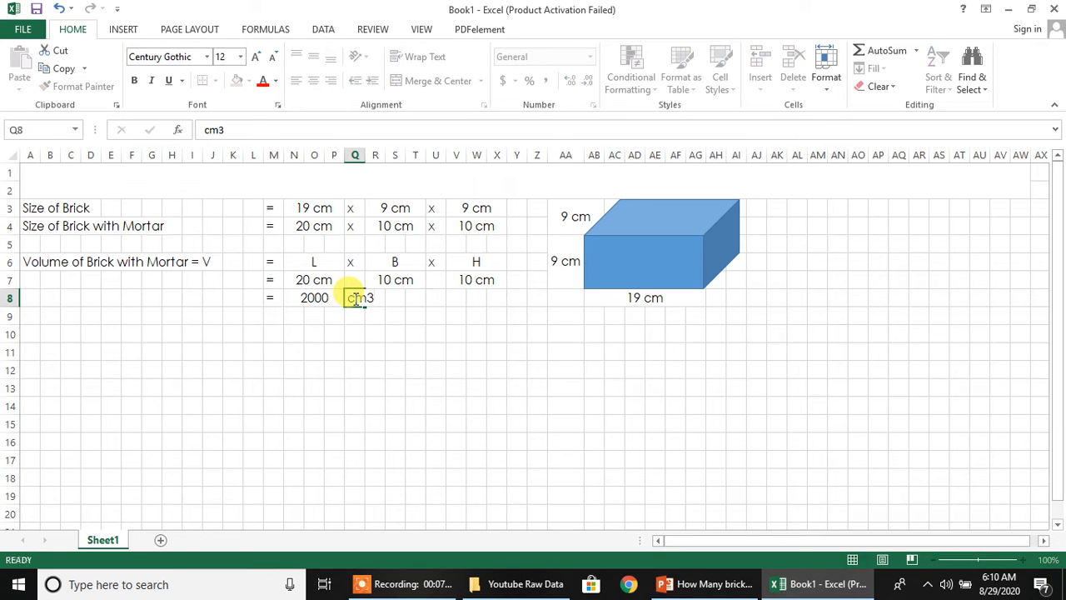
key("Return")
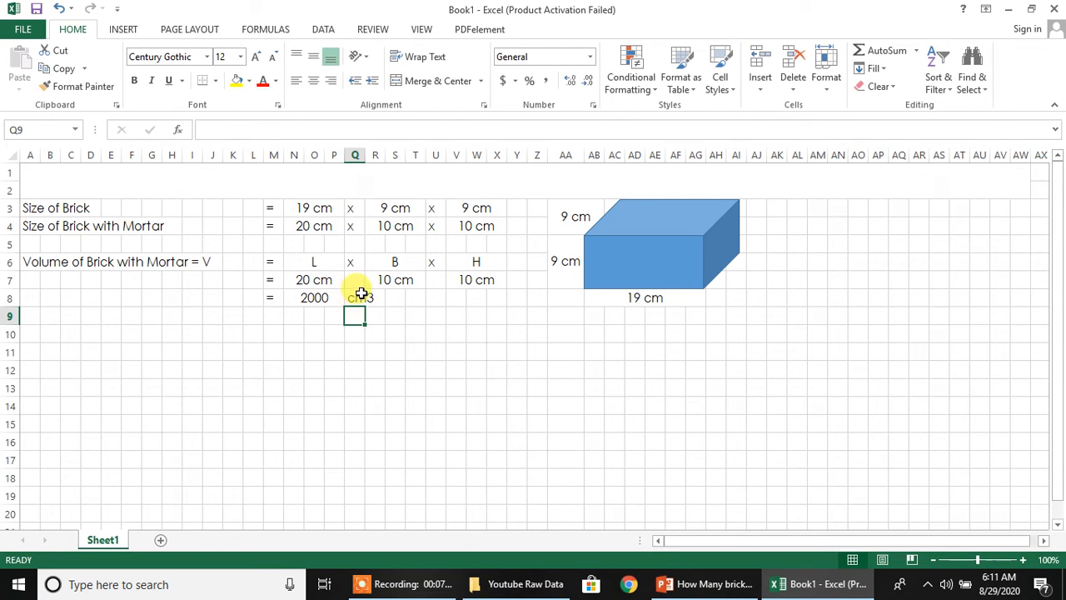
Format the 3 of the cm3 unit in Q8 as superscript.
left_click(355, 298)
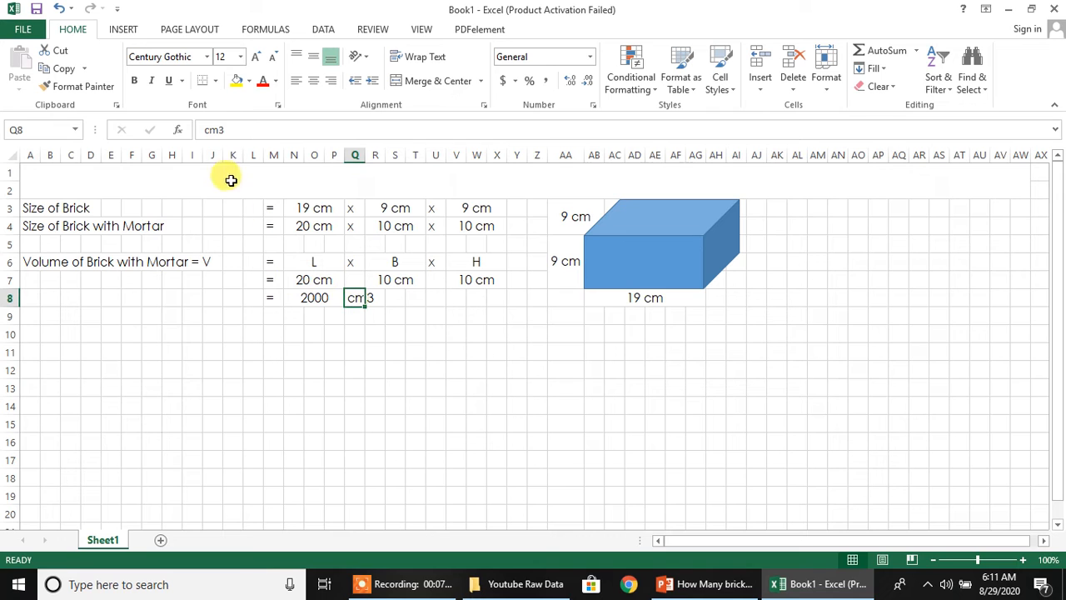
left_click_drag(216, 129, 223, 129)
right_click(218, 130)
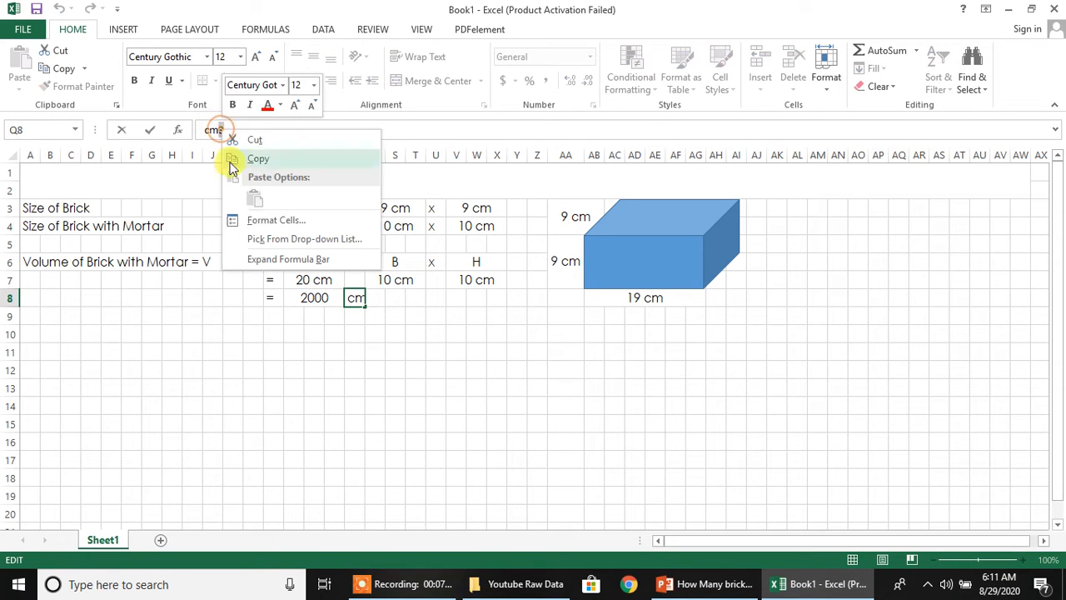
left_click(237, 218)
left_click(56, 239)
left_click(341, 370)
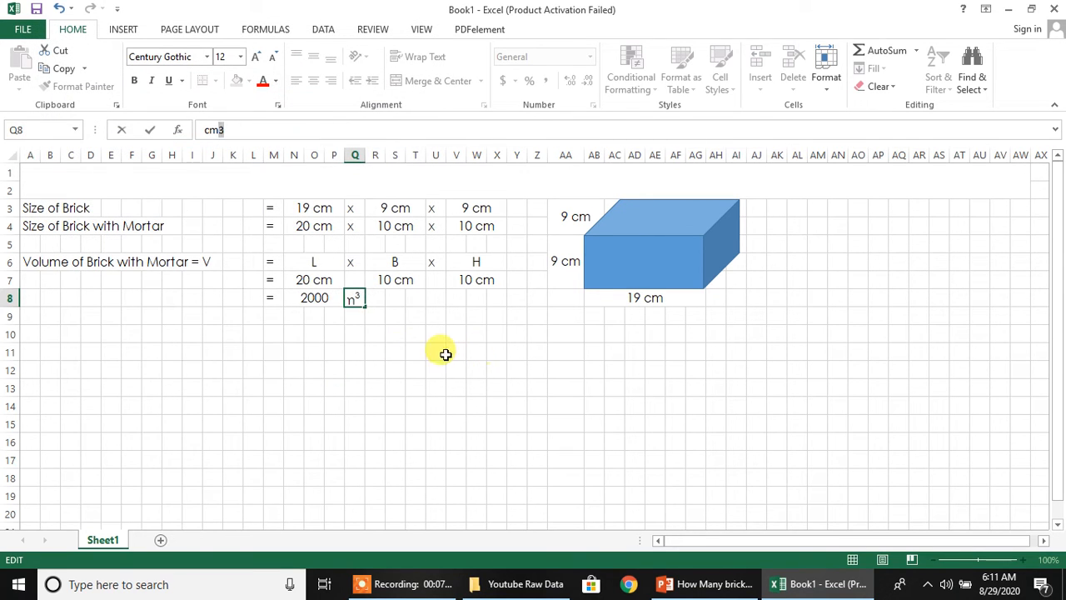
left_click(373, 350)
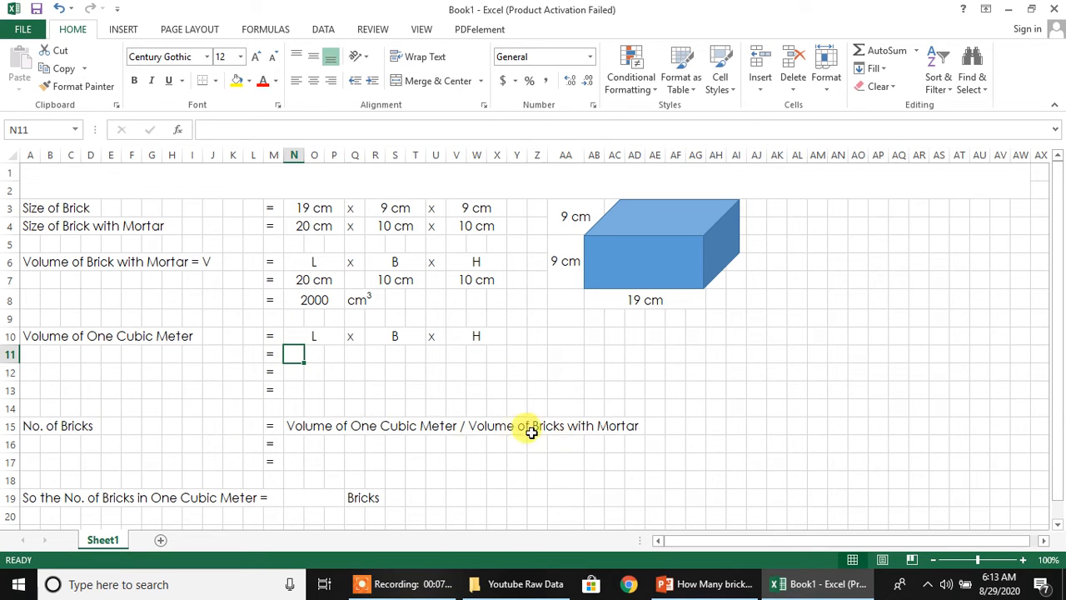
Copy the brick dimension cells N7:X7 into rows 11 and 12 under Volume of One Cubic Meter, starting in column N.
left_click(372, 387)
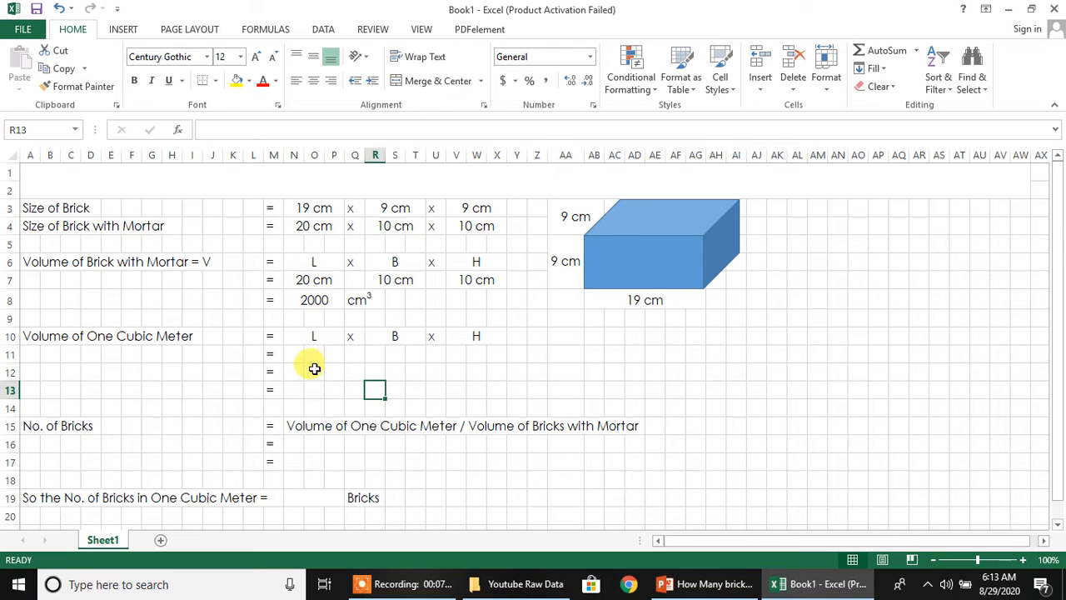
left_click_drag(299, 356, 325, 356)
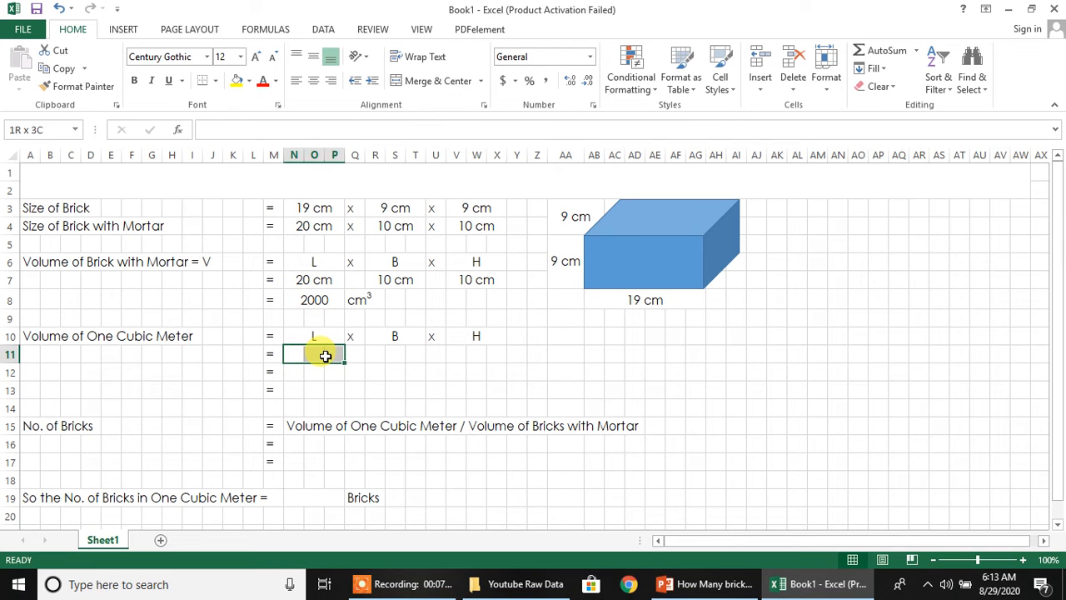
left_click_drag(297, 279, 492, 279)
key("ctrl+c")
left_click(293, 354)
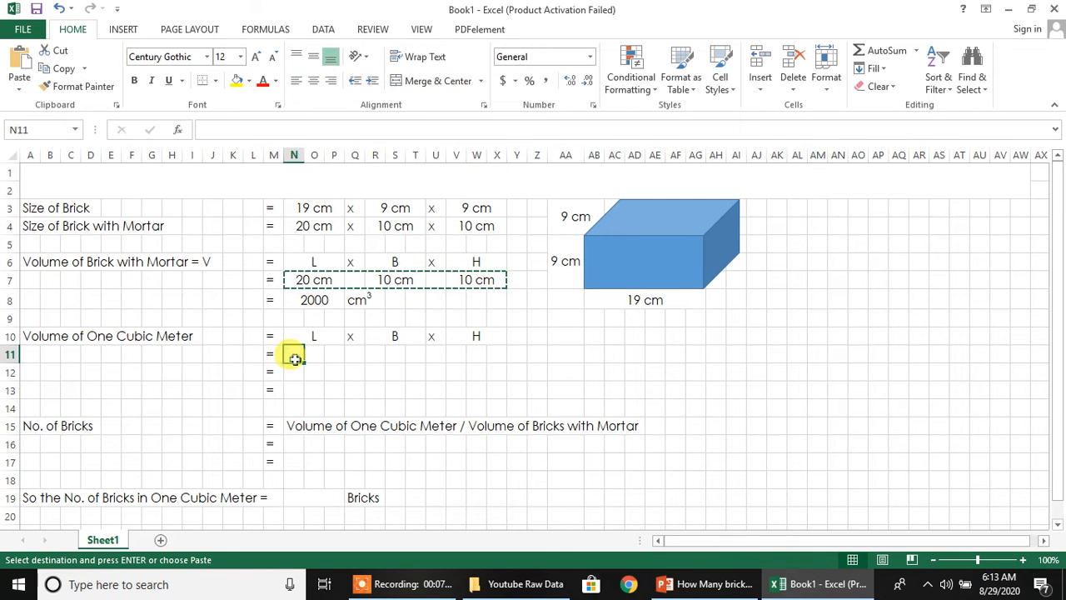
key("ctrl+v")
left_click(290, 374)
key("ctrl+v")
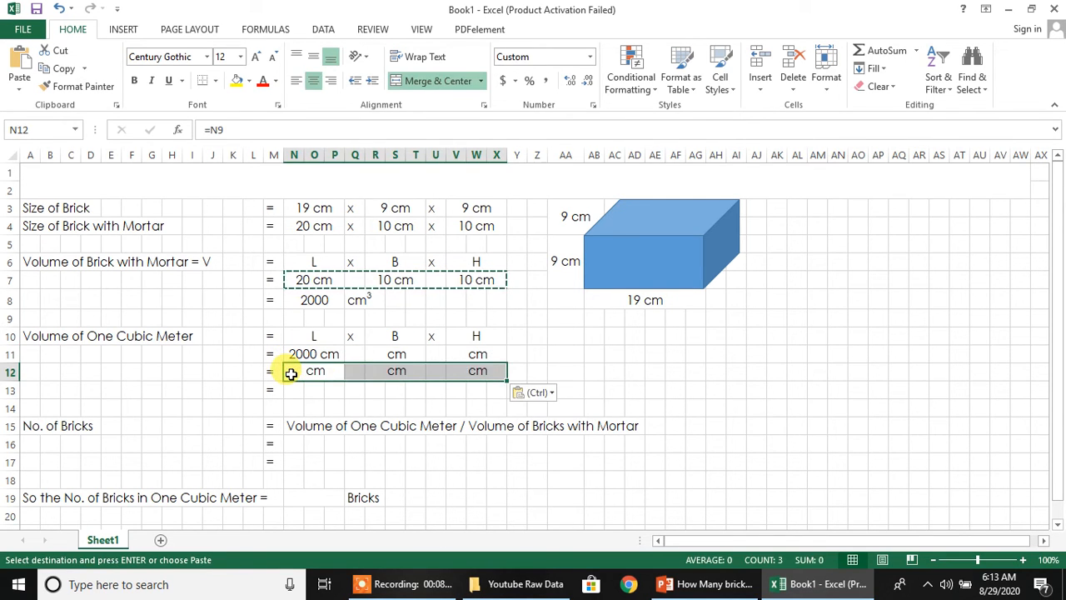
key("Escape")
left_click(369, 409)
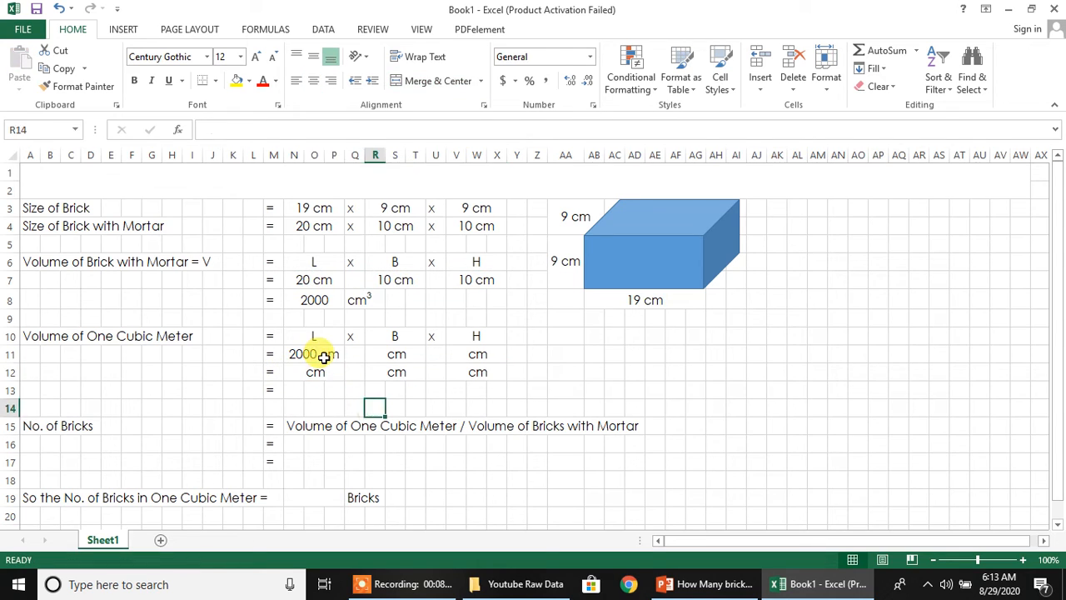
left_click(300, 356)
mouse_move(302, 356)
left_mouse_down()
mouse_move(422, 352)
mouse_move(313, 356)
left_mouse_up()
key("Delete")
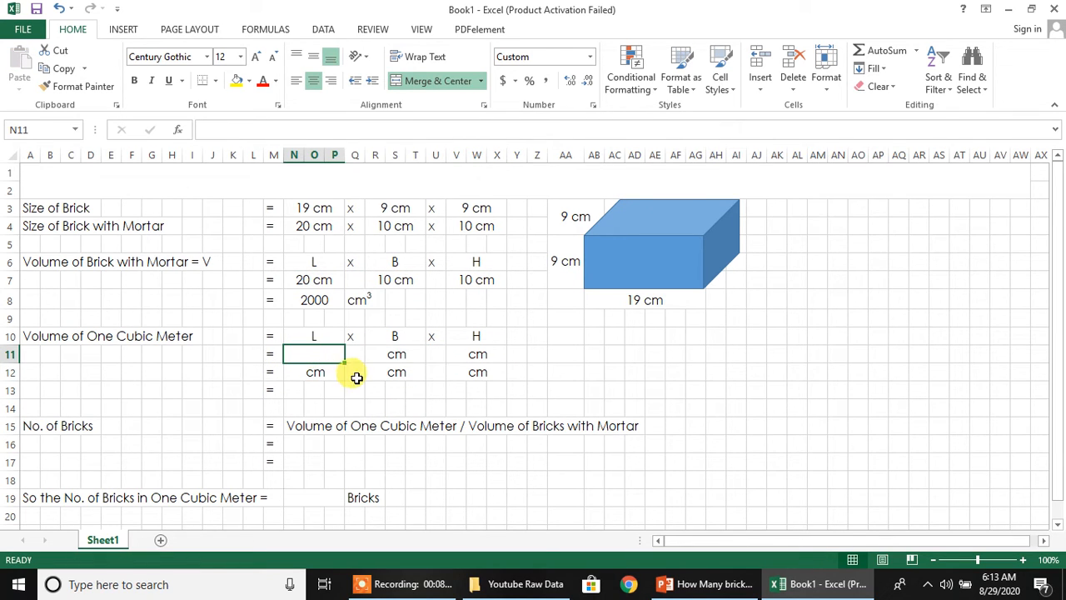
left_click(398, 420)
key("ctrl+z")
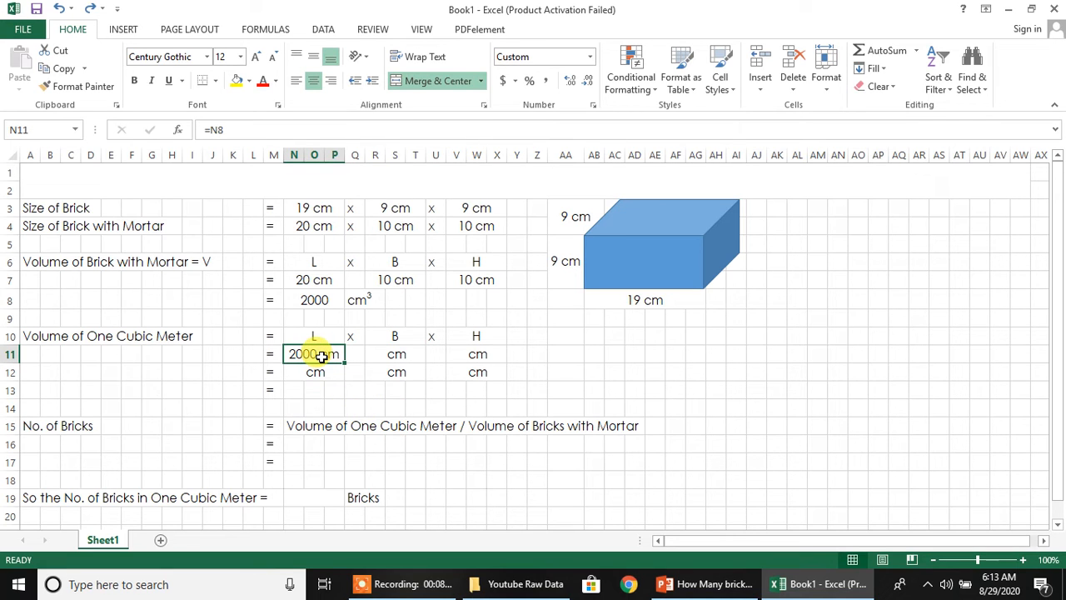
Enter 1 as the length, breadth and height of the cubic meter in N11, R11 and V11.
type("1")
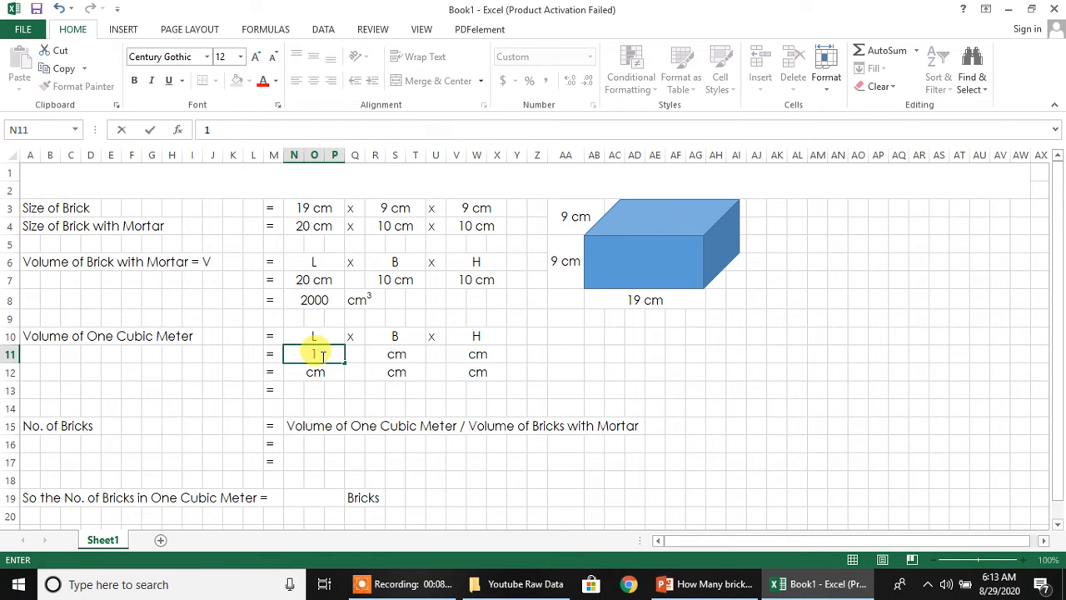
type(" cm")
left_click(382, 351)
type("1")
key("Return")
left_click(463, 348)
type("1")
key("Return")
left_click(316, 354)
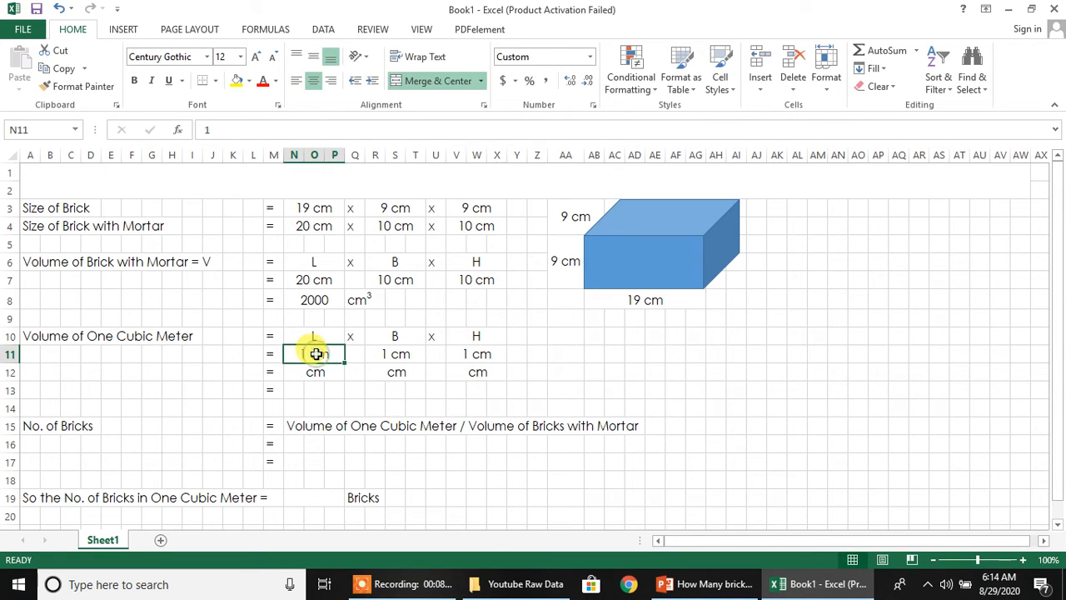
right_click(317, 357)
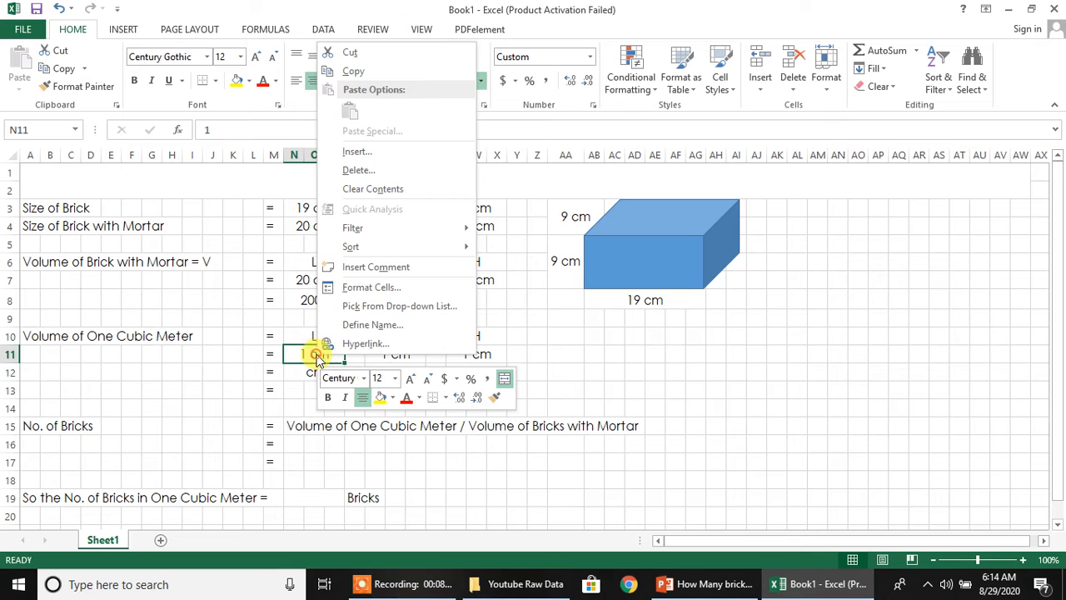
left_click(358, 288)
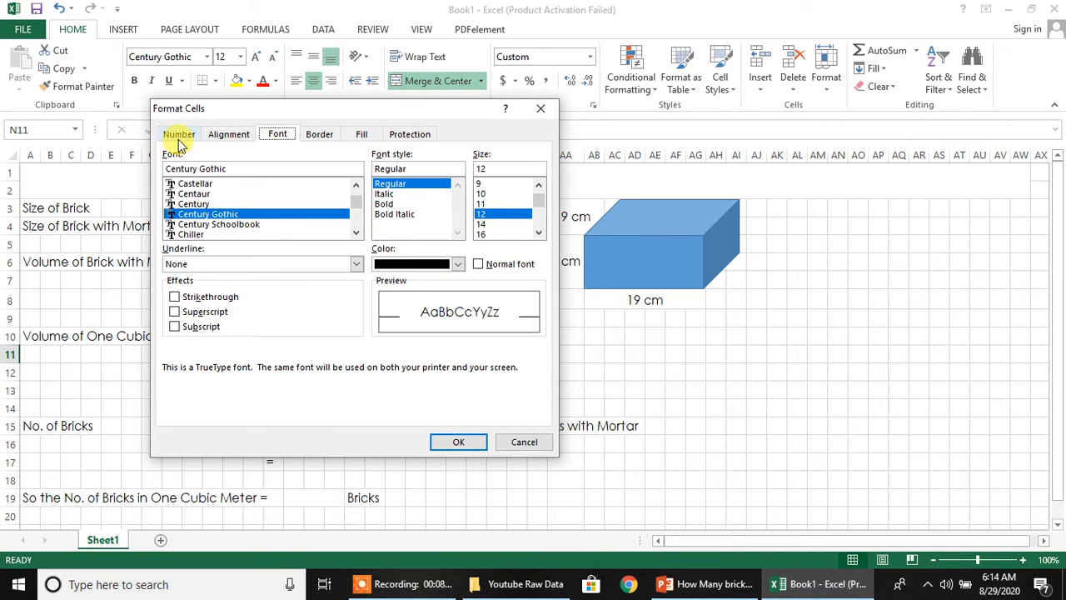
left_click(179, 135)
left_click(179, 279)
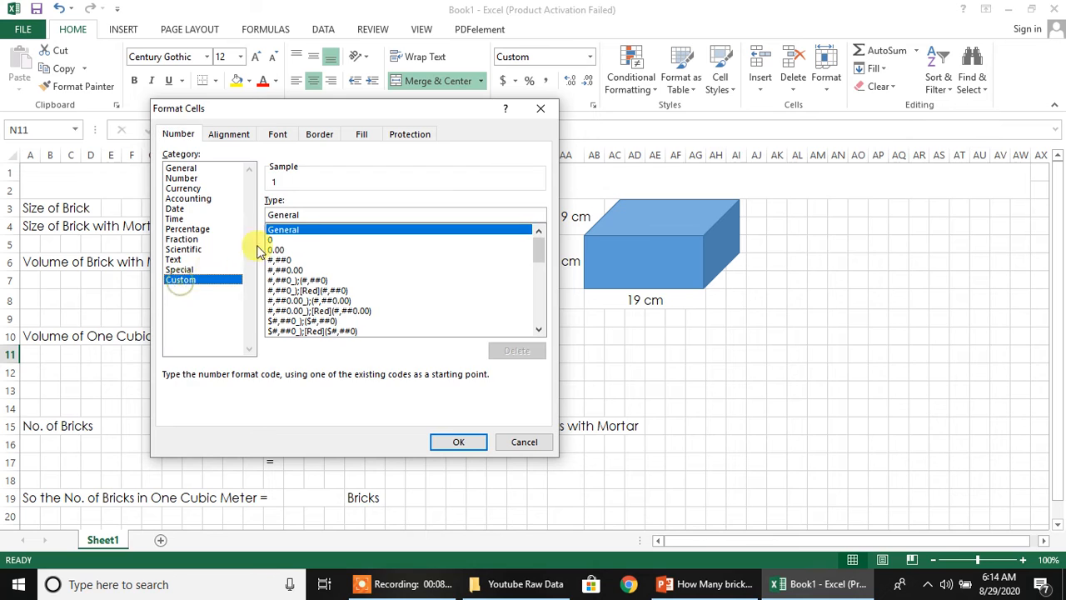
left_click_drag(310, 214, 229, 217)
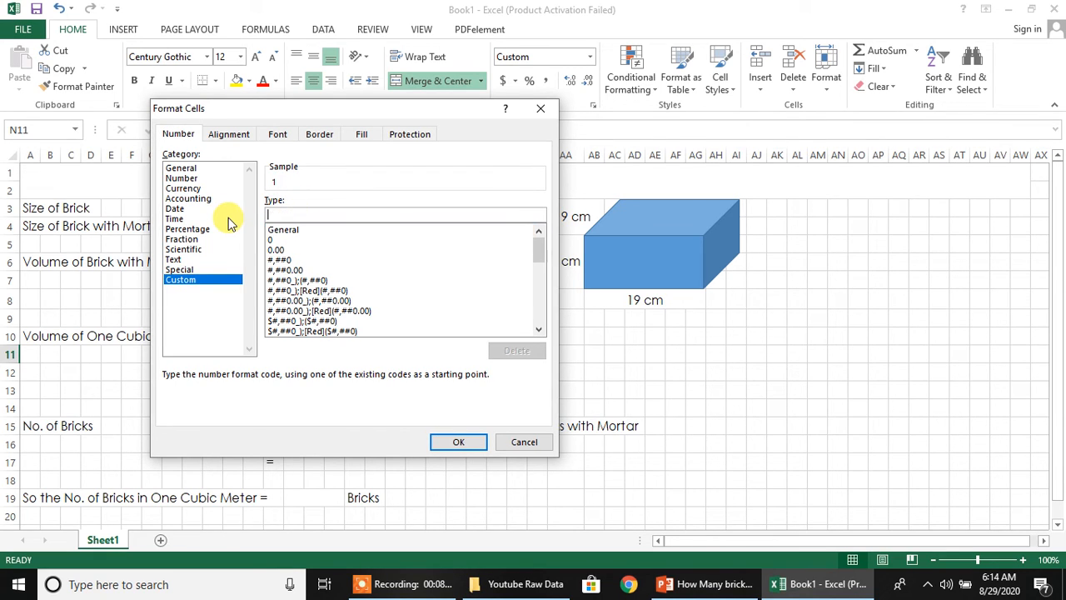
left_click(538, 442)
left_click(678, 356)
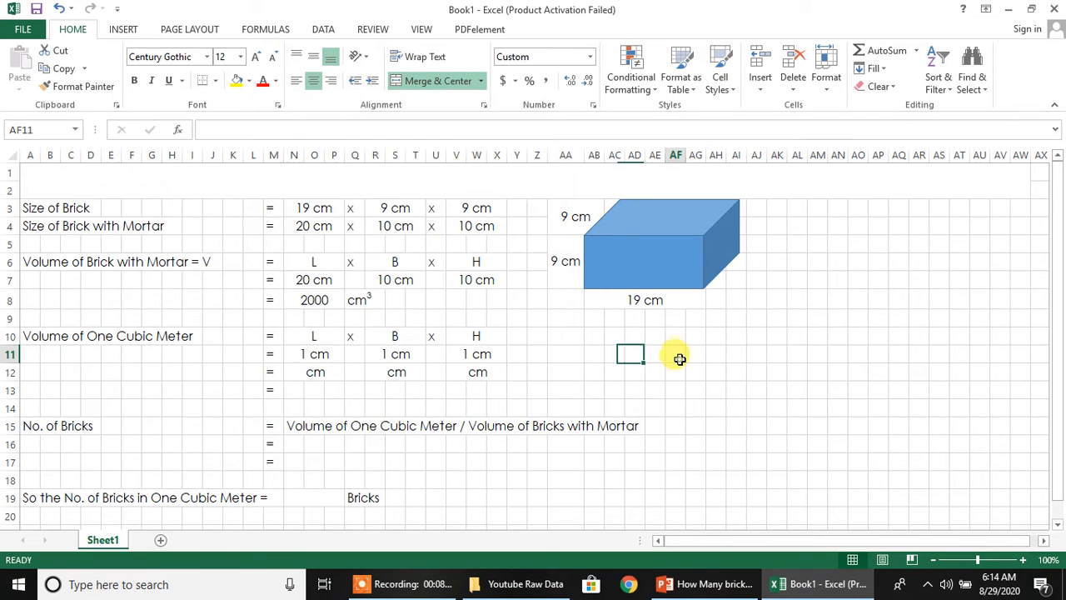
Apply the custom number format #" m" to the length value in N11.
left_click(309, 353)
right_click(315, 355)
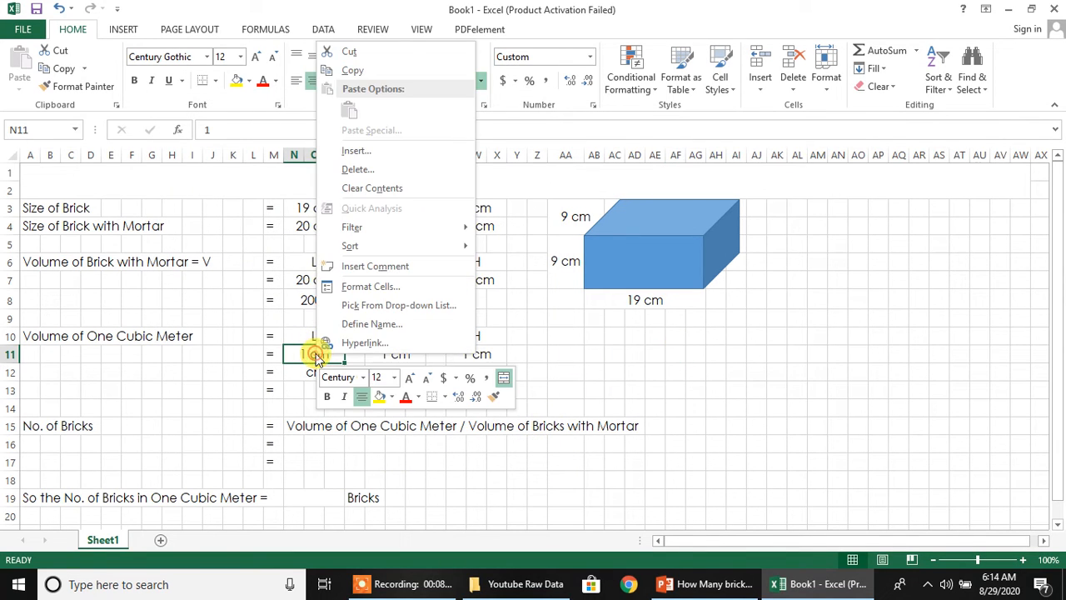
left_click(364, 286)
left_click(191, 278)
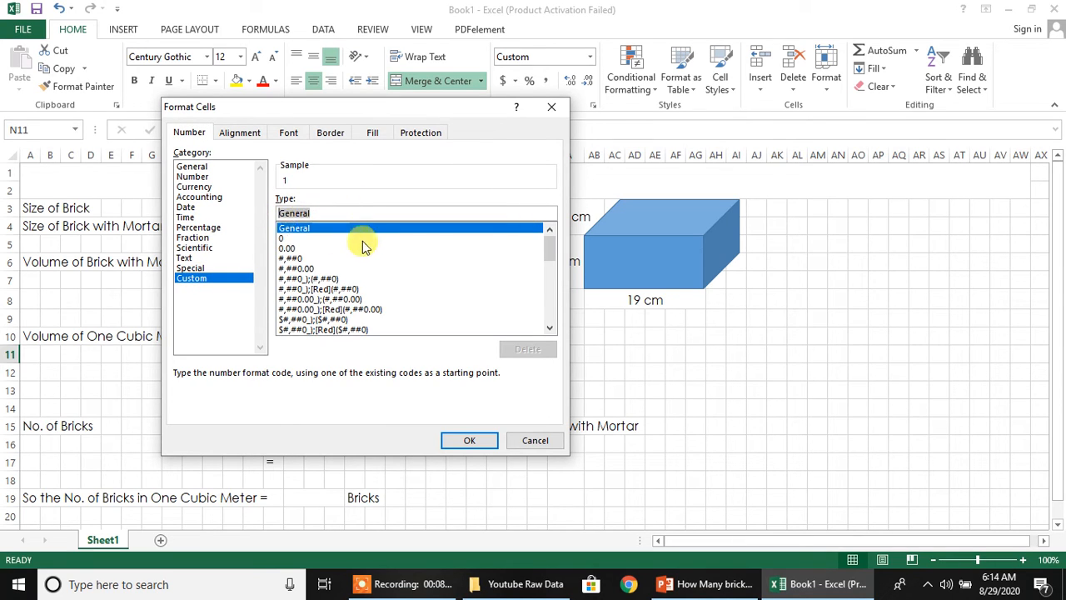
key("BackSpace")
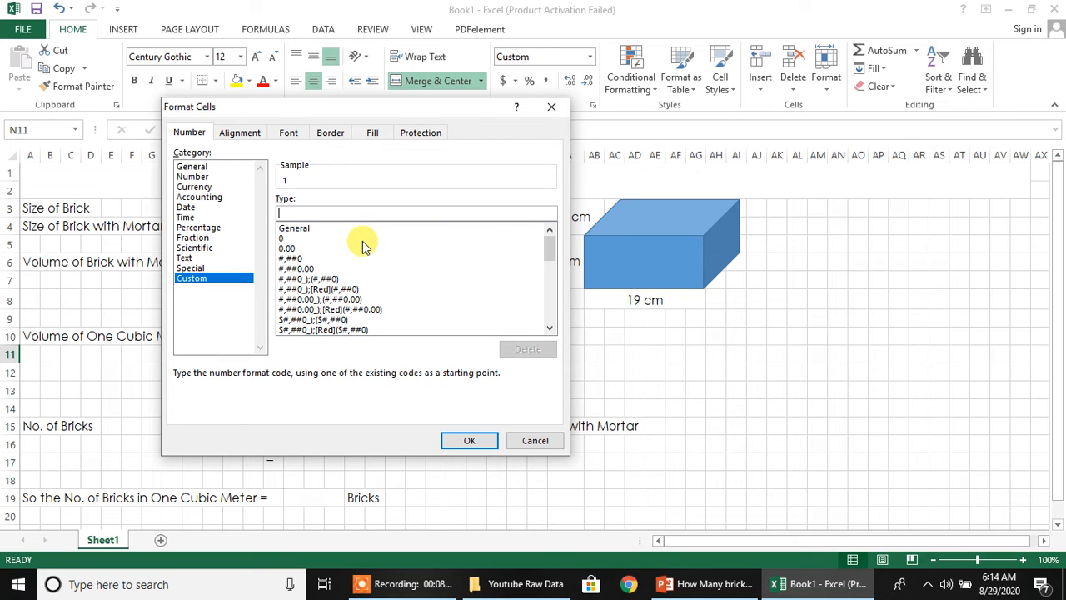
type("#\"")
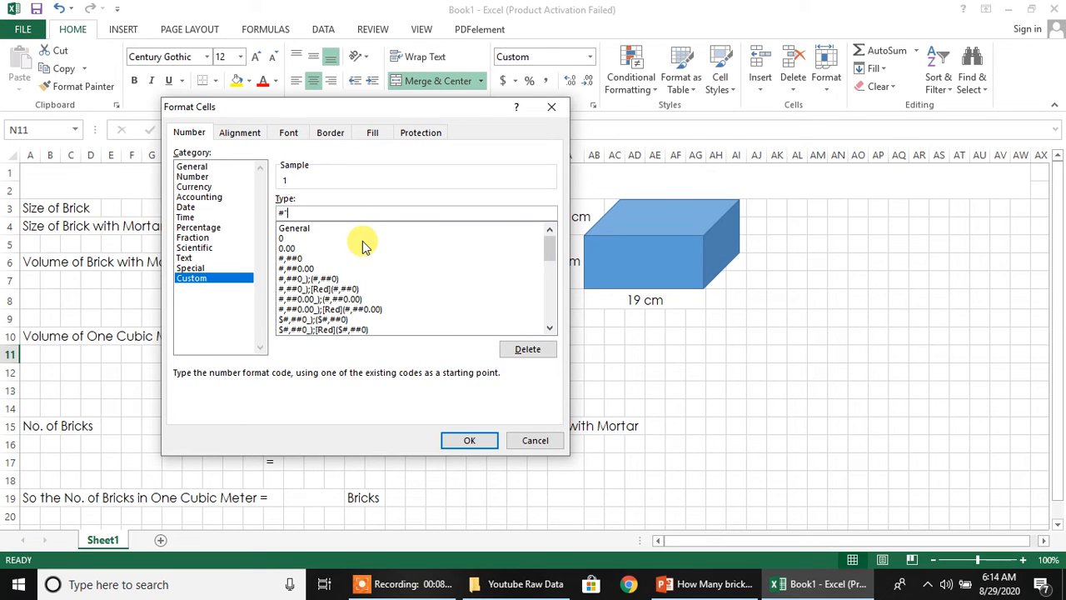
type(" m\"")
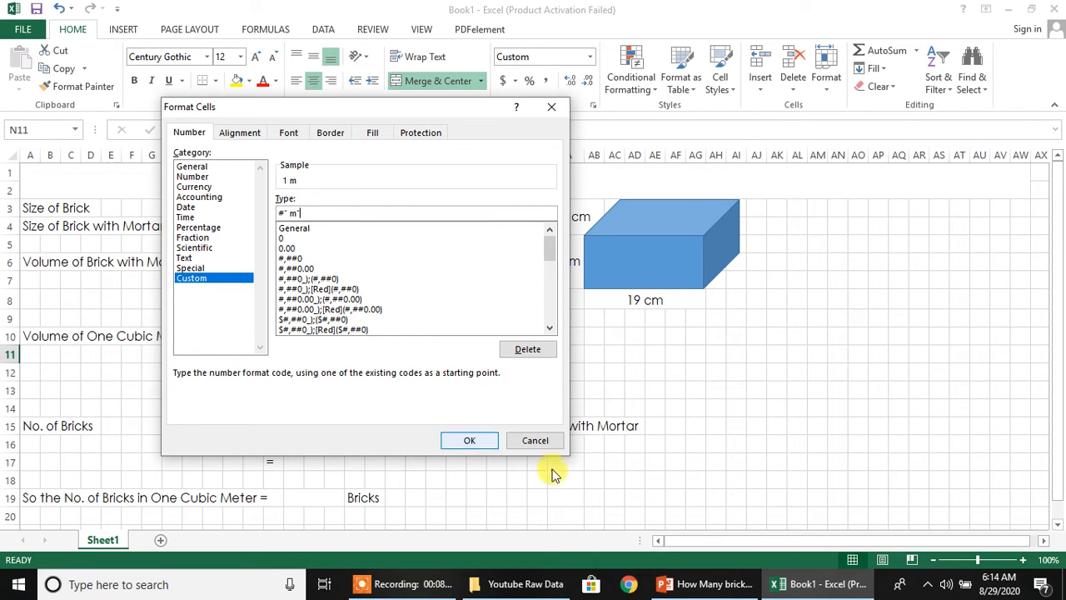
left_click(471, 440)
left_click(490, 460)
Copy the metre formatting of N11 to the breadth in R11 and the height in V11.
left_click(301, 353)
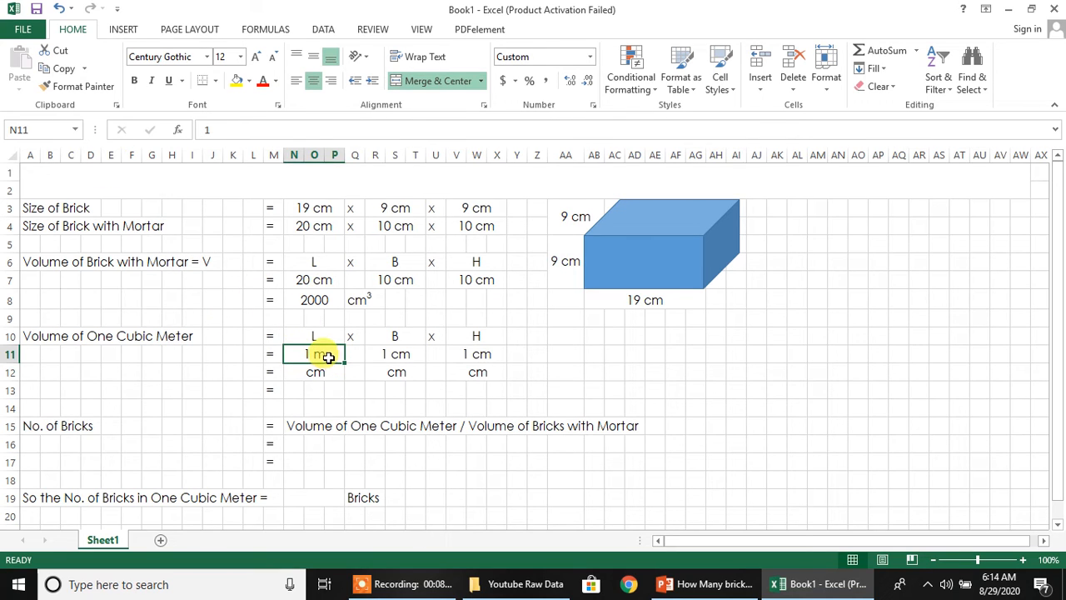
left_click(79, 86)
left_click(377, 353)
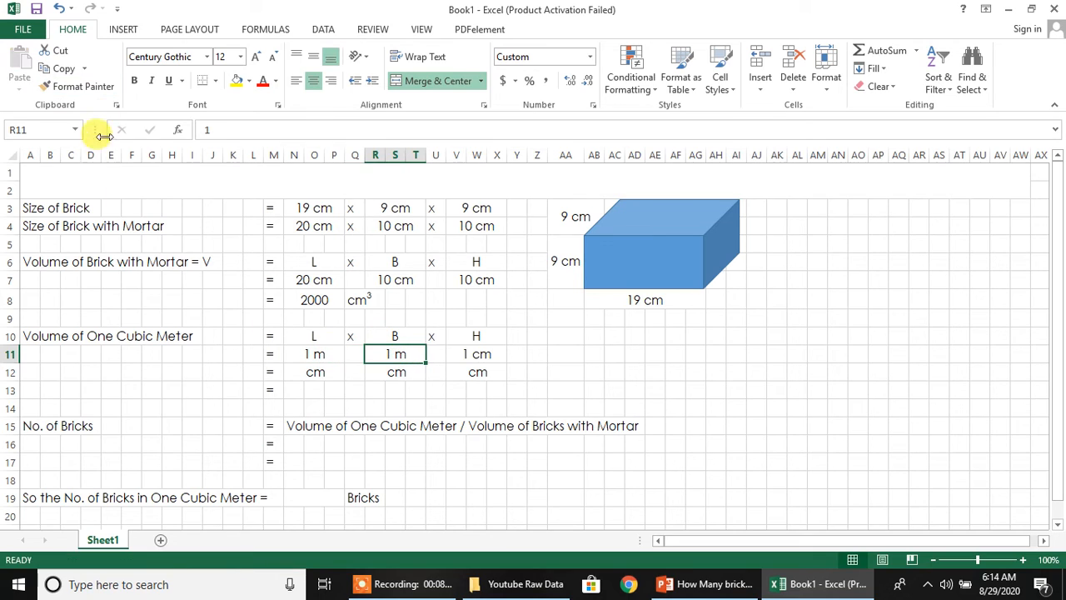
left_click(97, 94)
left_click(471, 355)
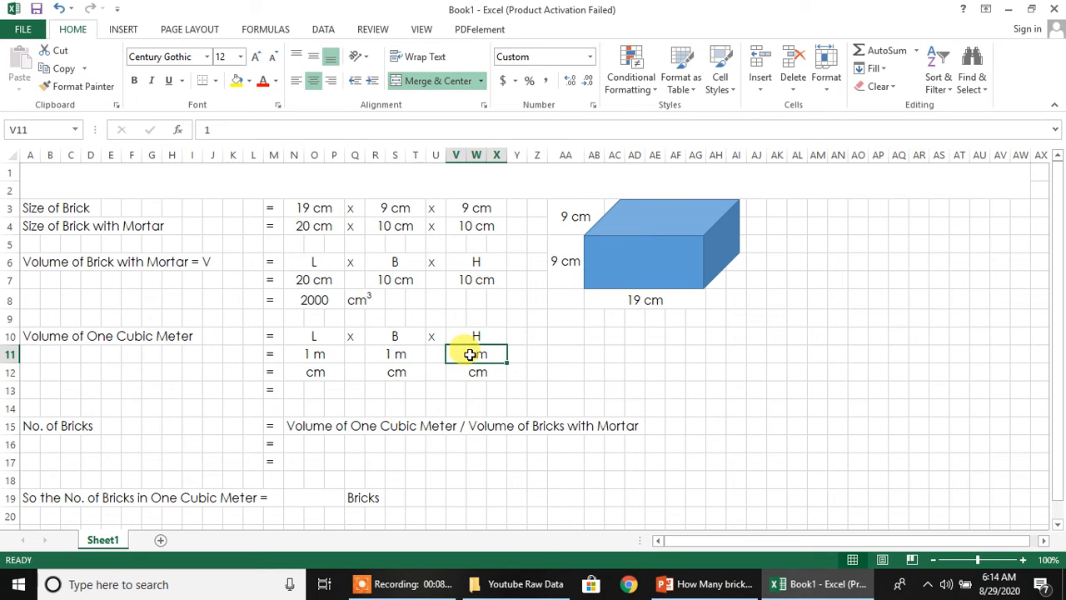
key("Return")
key("Return")
Enter 100 as the centimetre length, breadth and height in N12, R12 and V12.
left_click(324, 373)
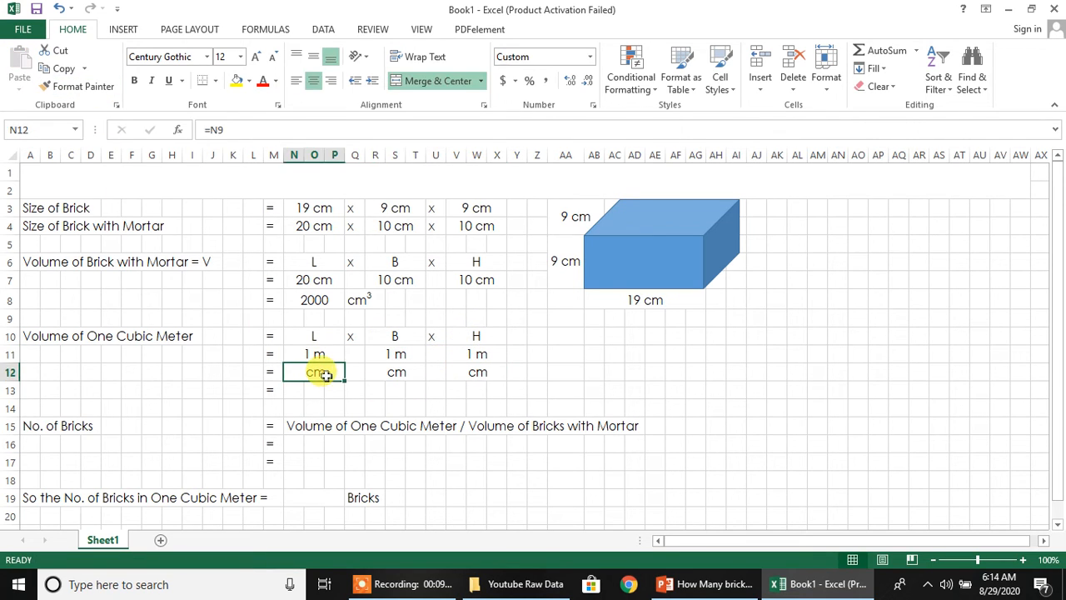
type("100")
key("Return")
left_click(376, 369)
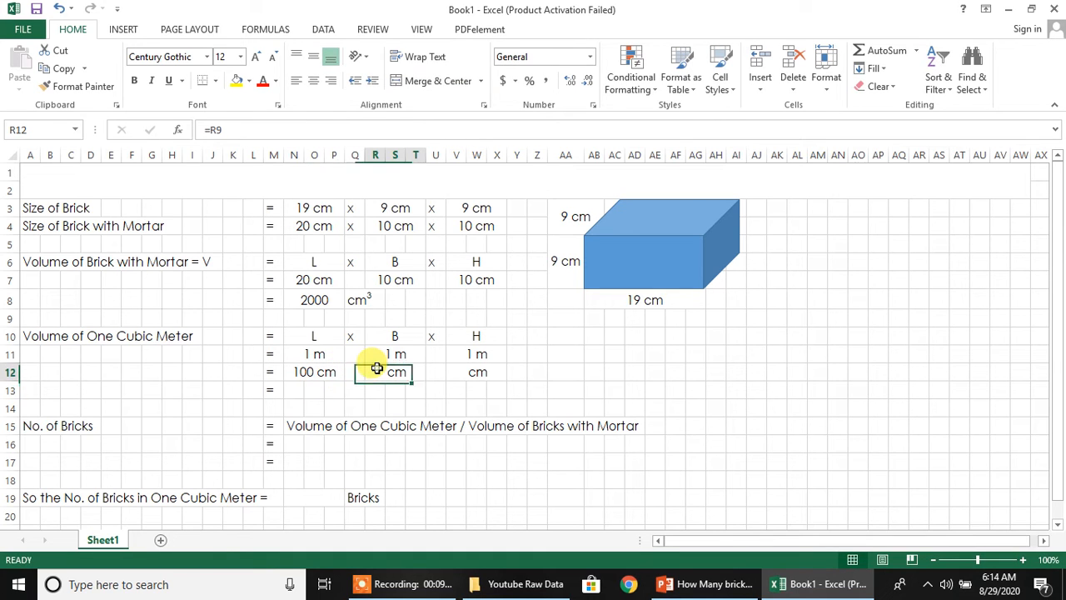
type("100")
left_click(472, 372)
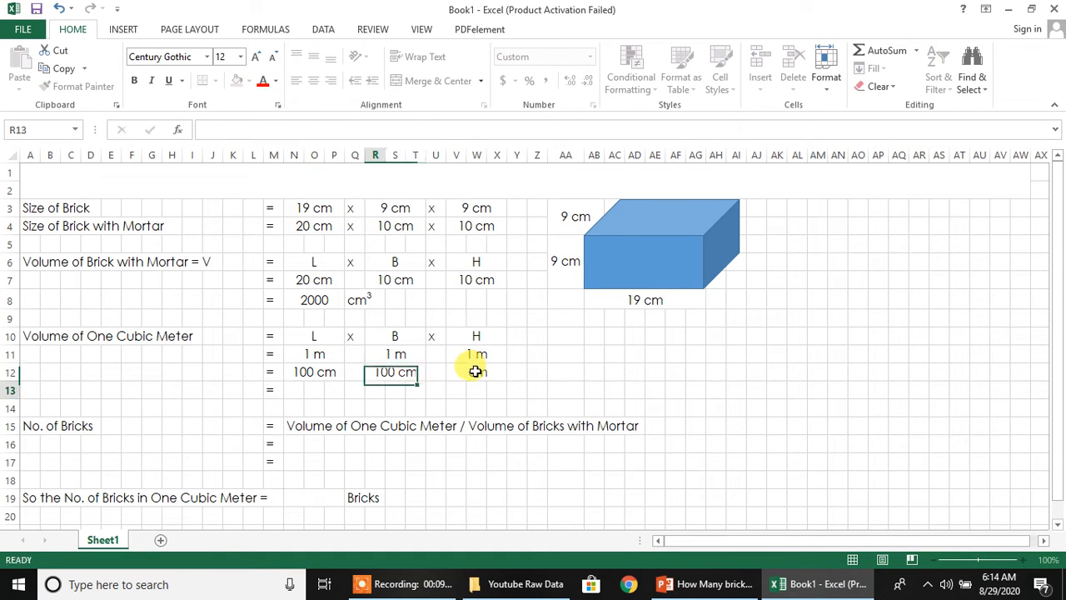
type("100")
key("Return")
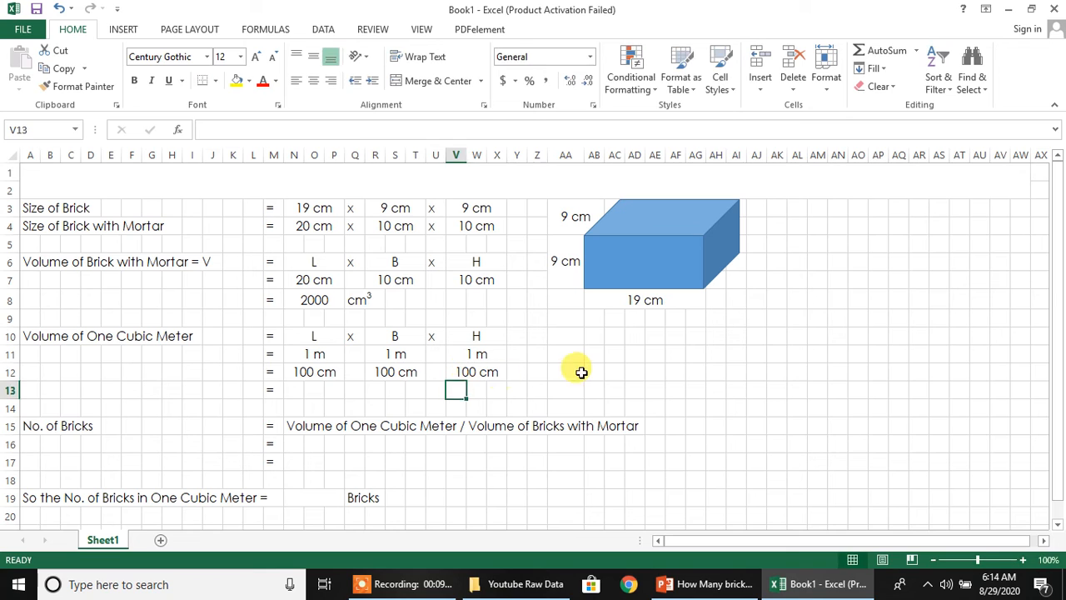
Enter x as the multiplication sign between the centimetre dimensions of the cubic meter, in Q12 and U12.
left_click(571, 372)
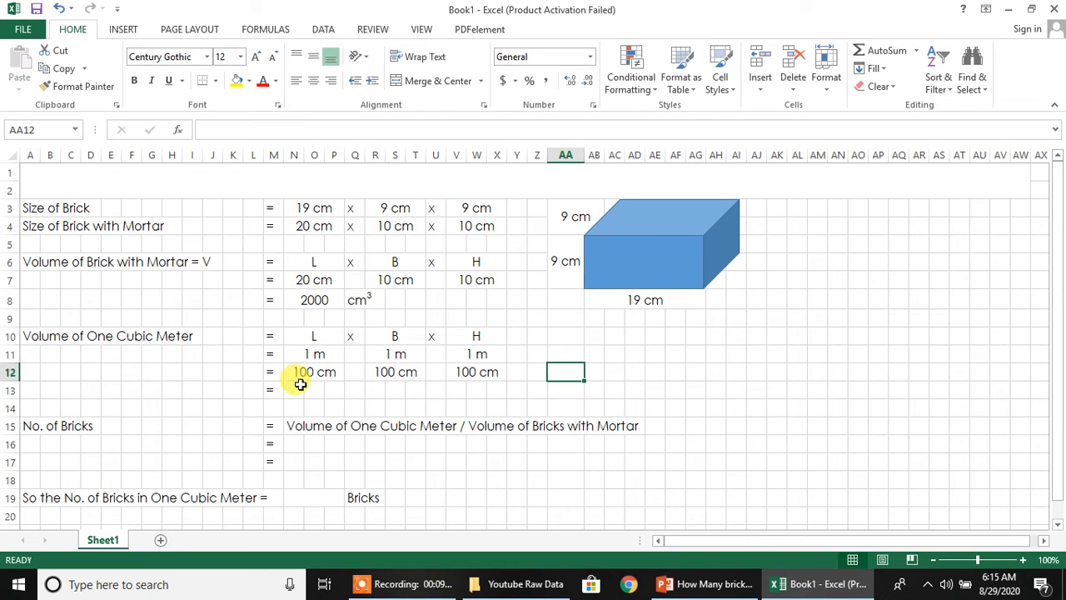
left_click(354, 373)
type("x")
key("Tab")
key("Tab")
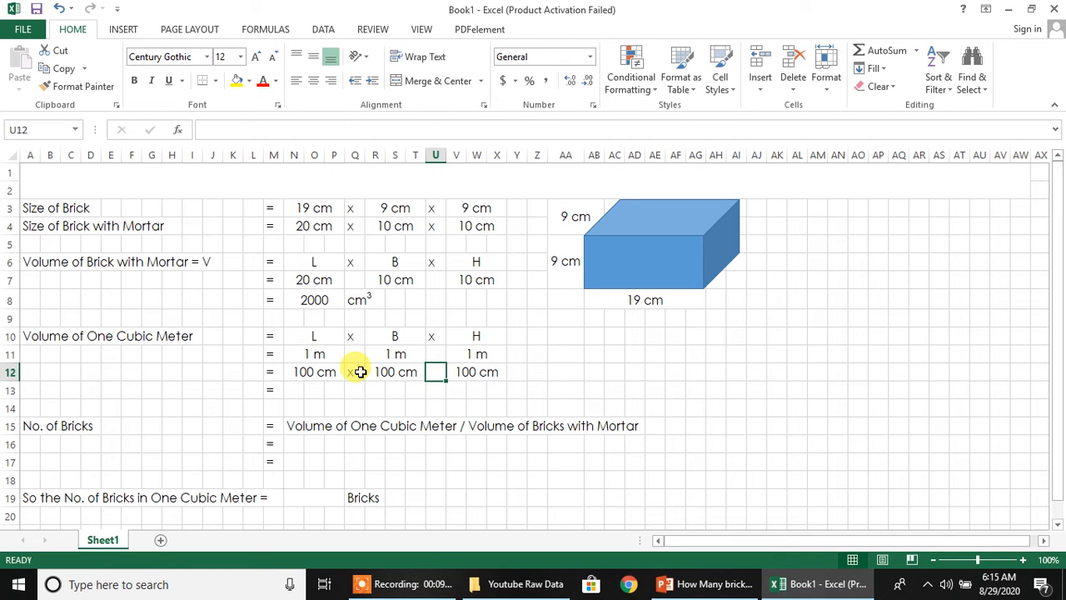
type("x")
key("Return")
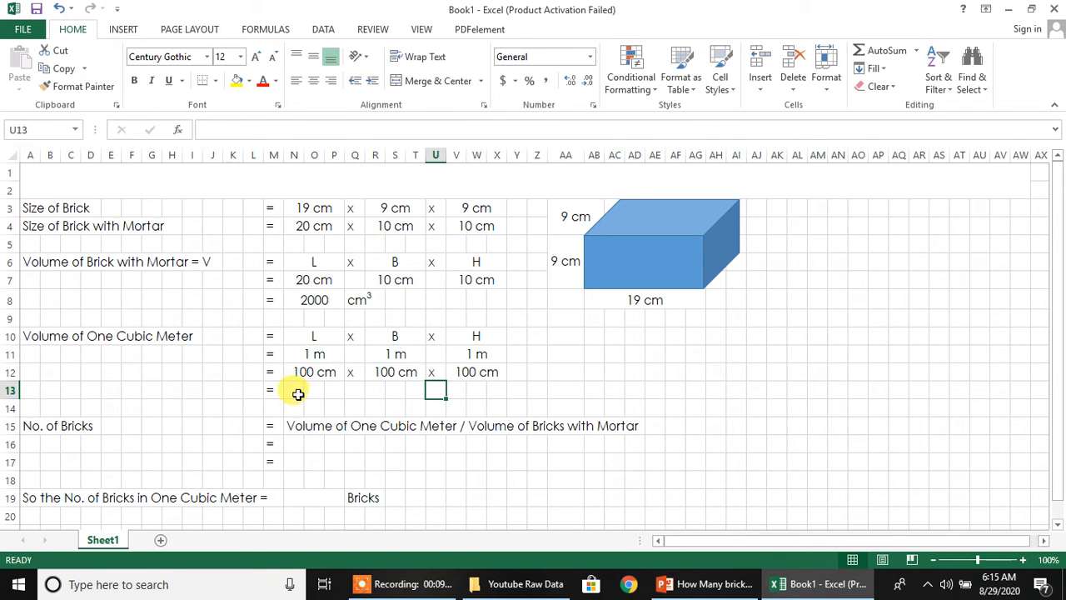
Merge and center N13:P13 and enter the cubic meter volume formula =N12*R12*V12 in it.
left_click_drag(298, 394, 330, 391)
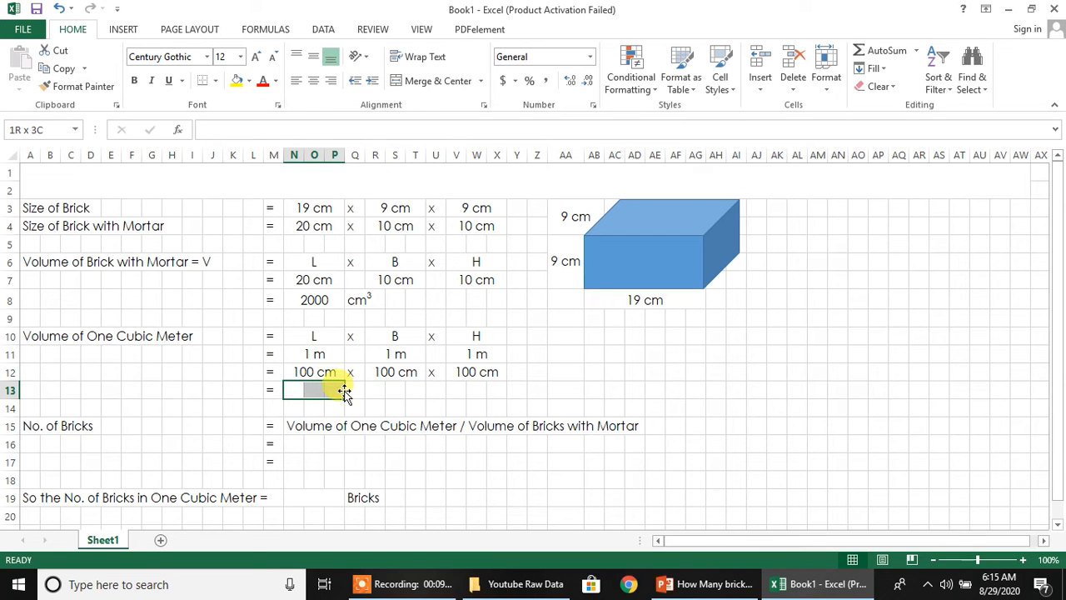
left_click(431, 80)
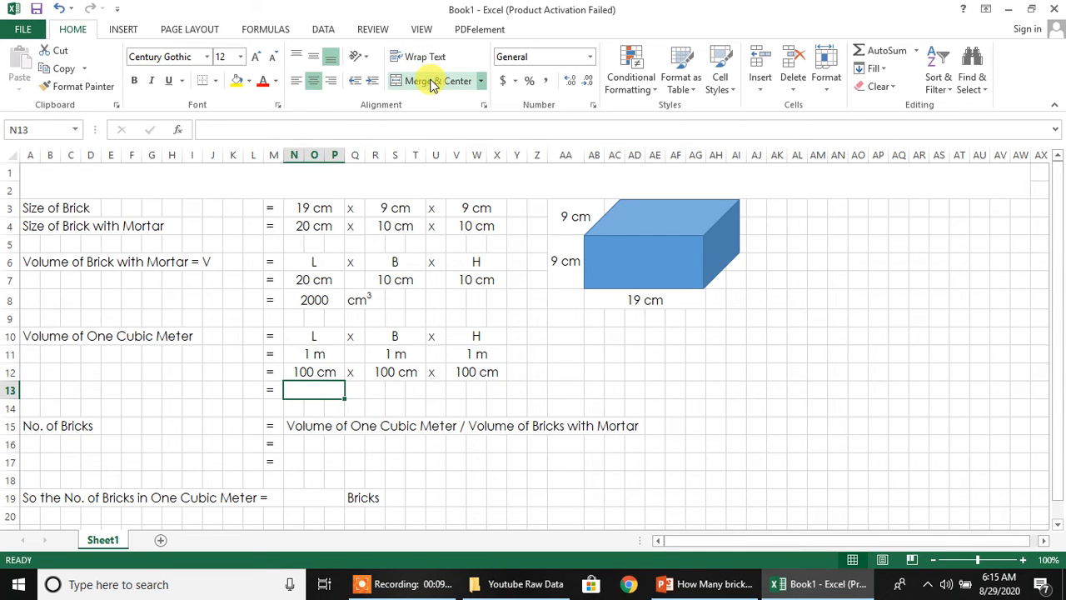
type("=")
left_click(306, 371)
type("*")
left_click(393, 371)
type("*")
left_click(464, 373)
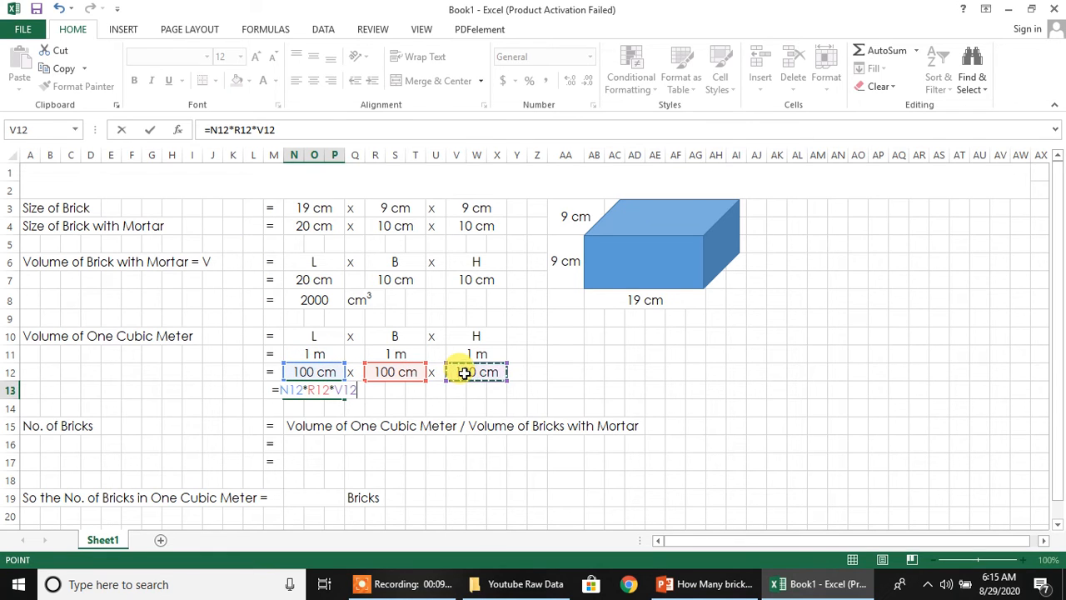
key("Return")
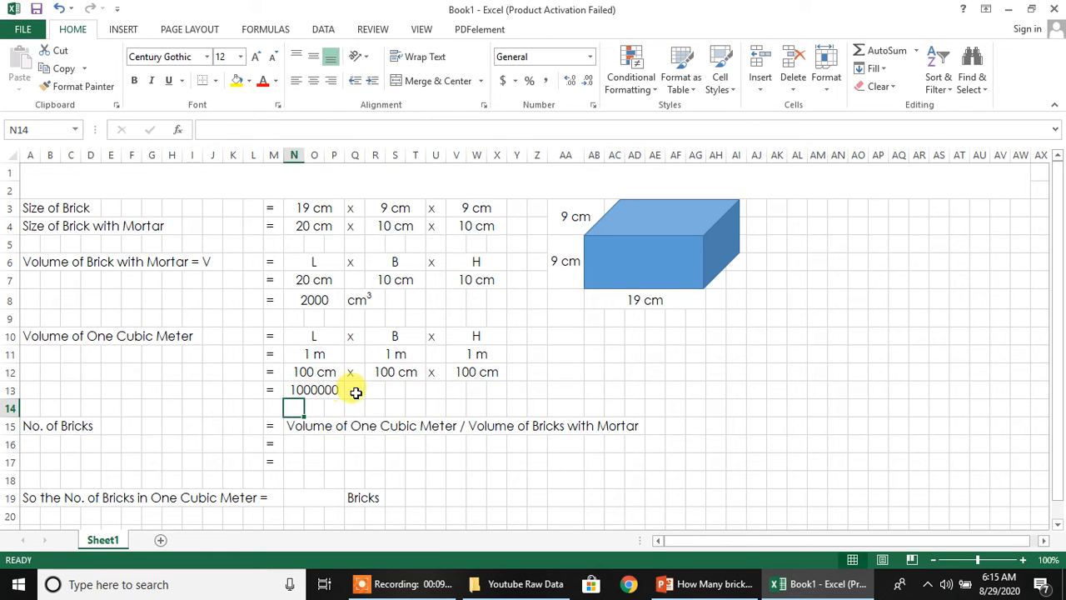
Copy the cm³ unit label from Q8 to Q13, beside the cubic meter volume.
left_click(356, 298)
key("ctrl+c")
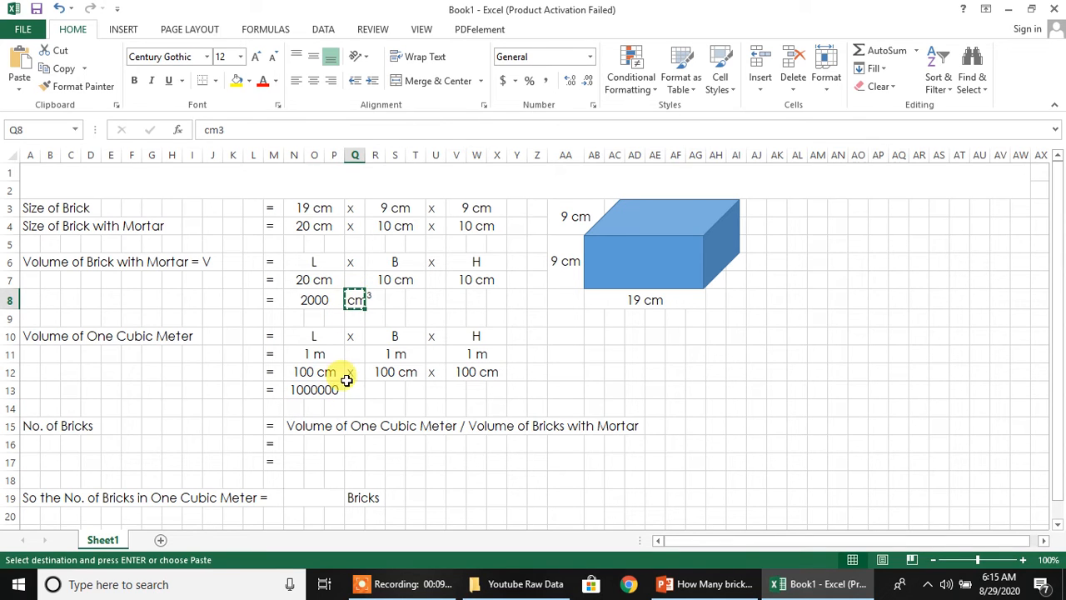
left_click(353, 391)
key("ctrl+v")
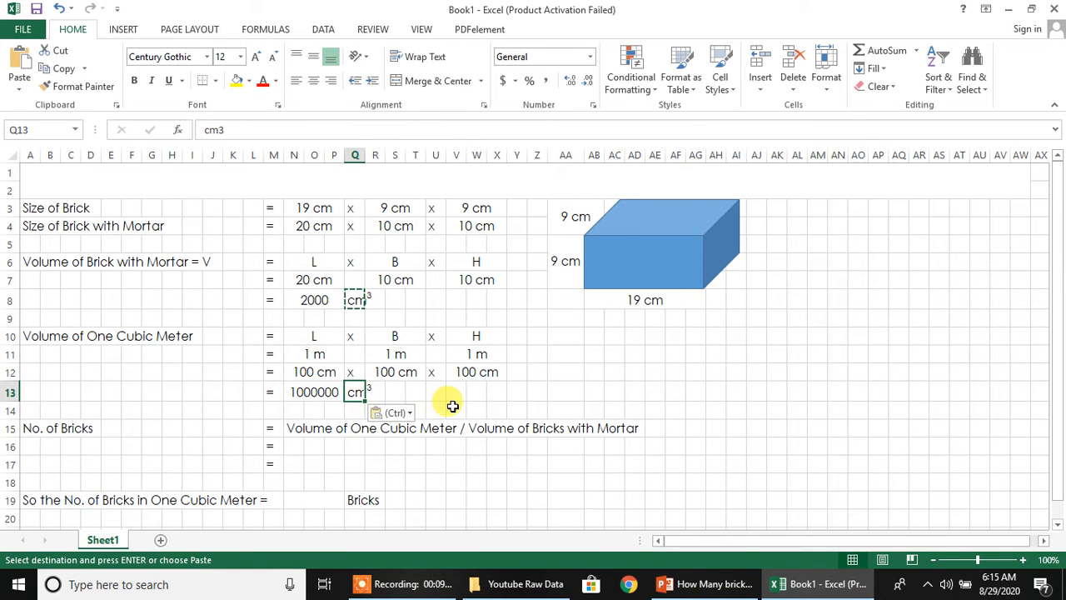
key("Escape")
left_click(492, 390)
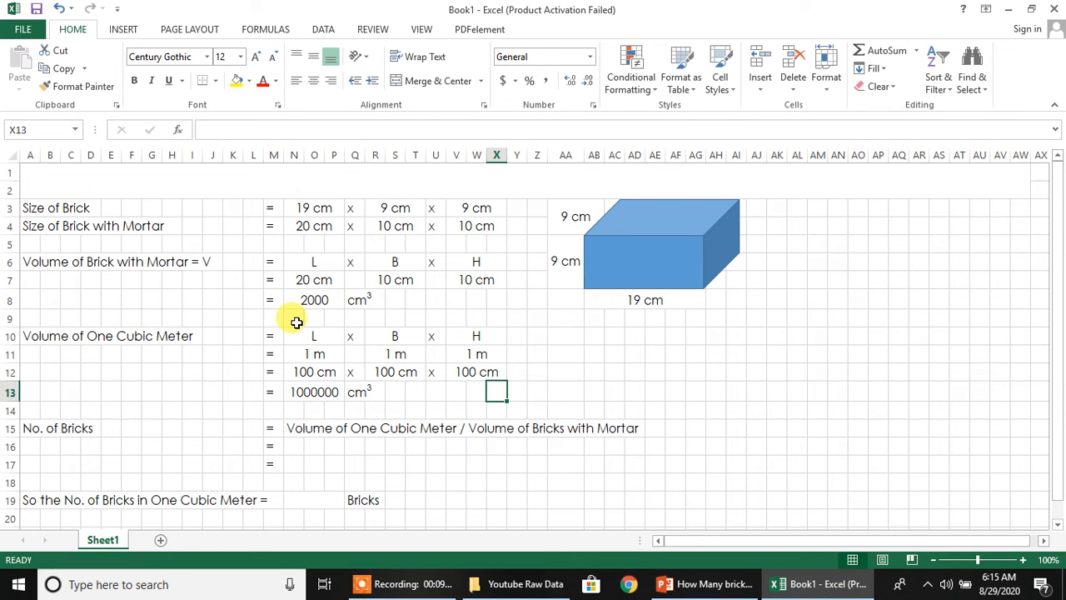
Merge and center N16:P16, and enter the division sign in Q16 with the formula ="/".
left_click_drag(290, 447, 328, 447)
left_click(435, 84)
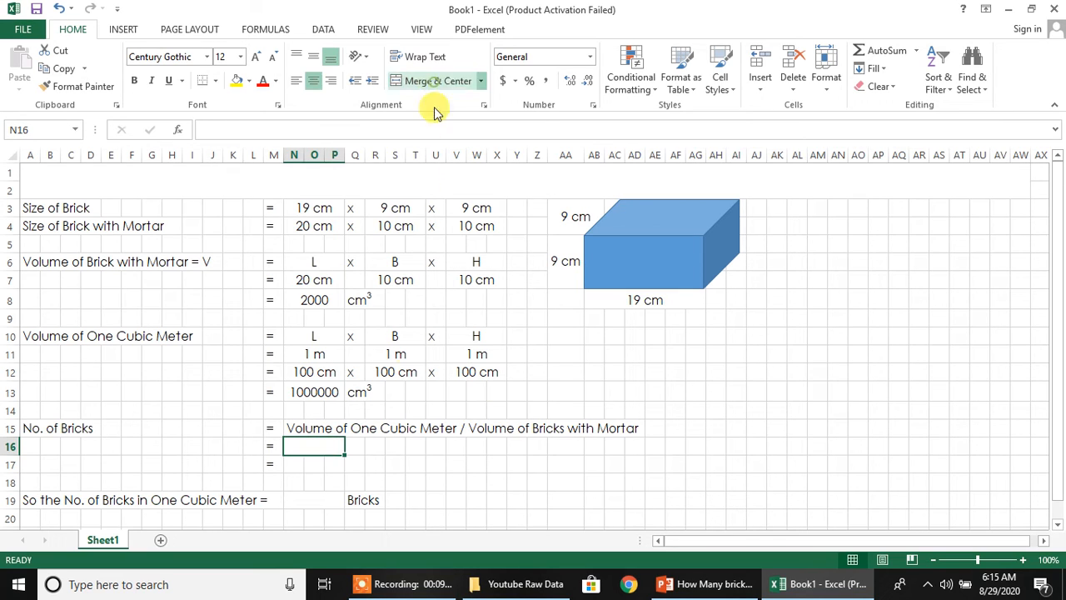
left_click(395, 446)
left_click(350, 446)
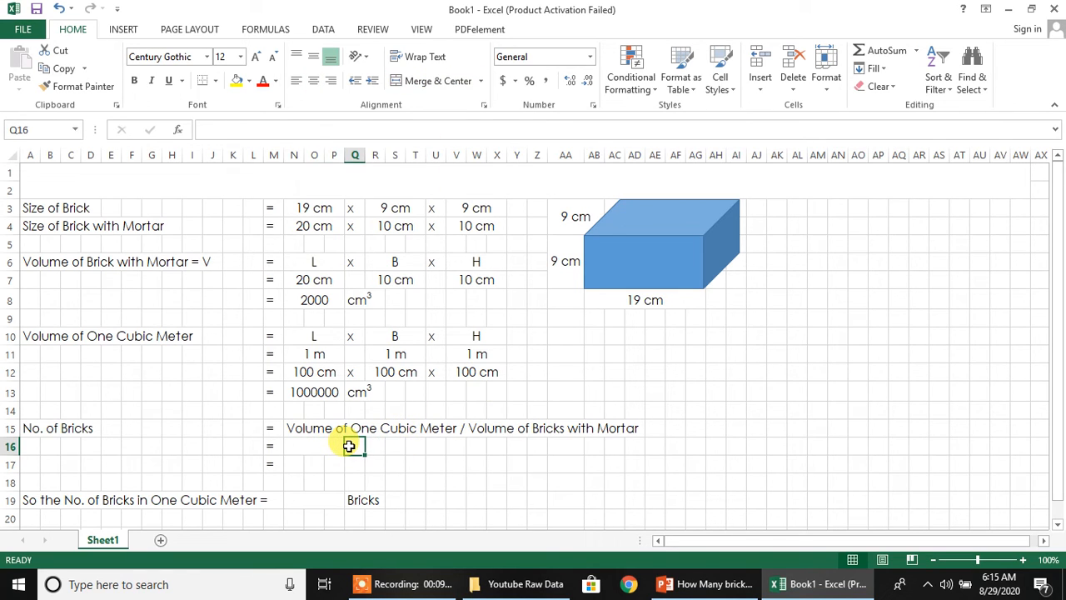
key("alt")
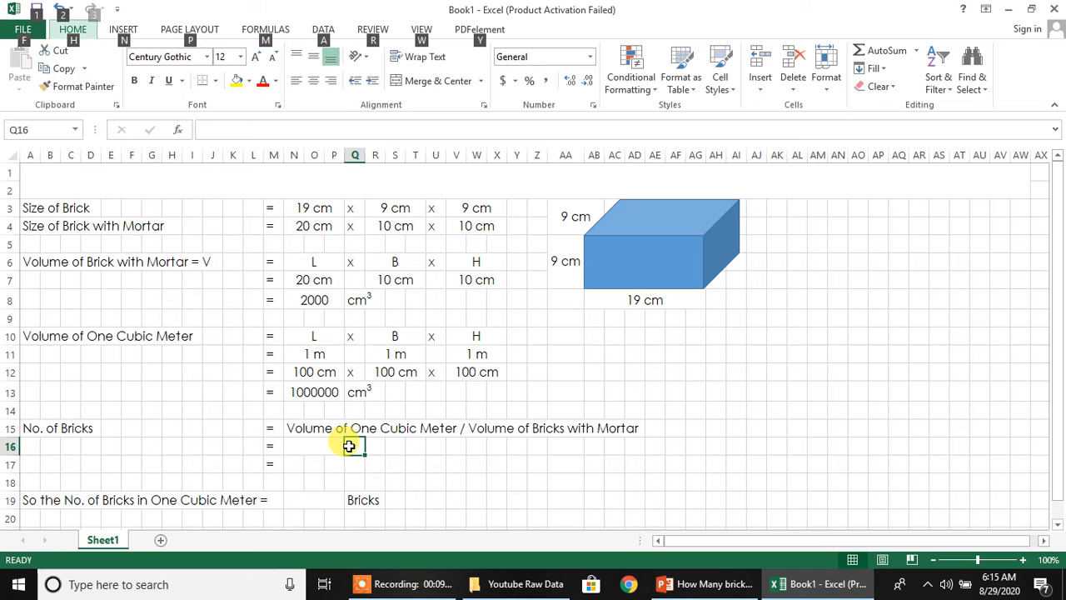
key("alt")
type("=\"/")
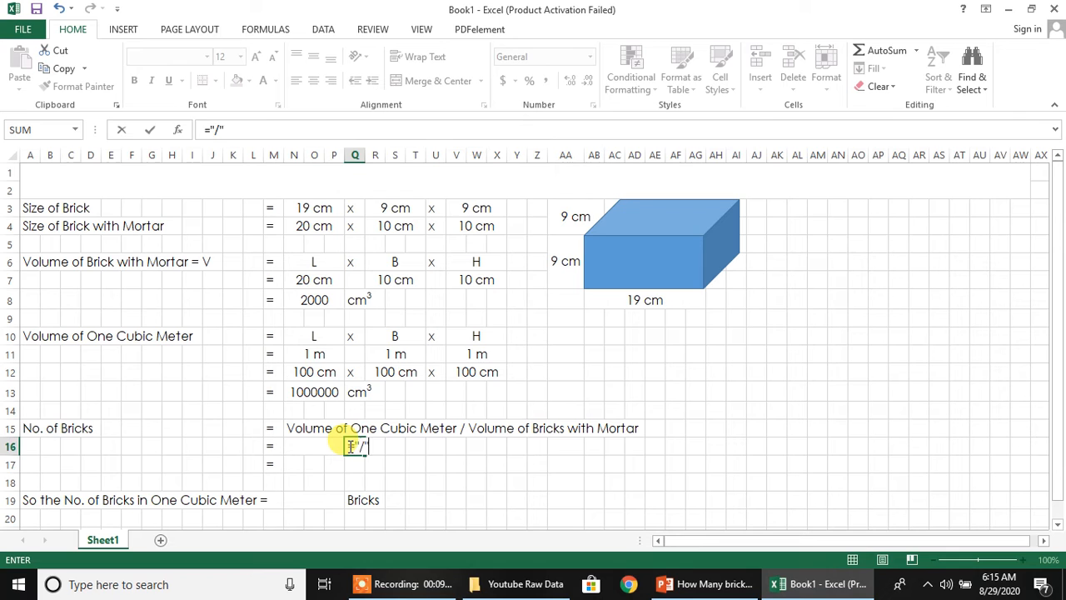
key("Return")
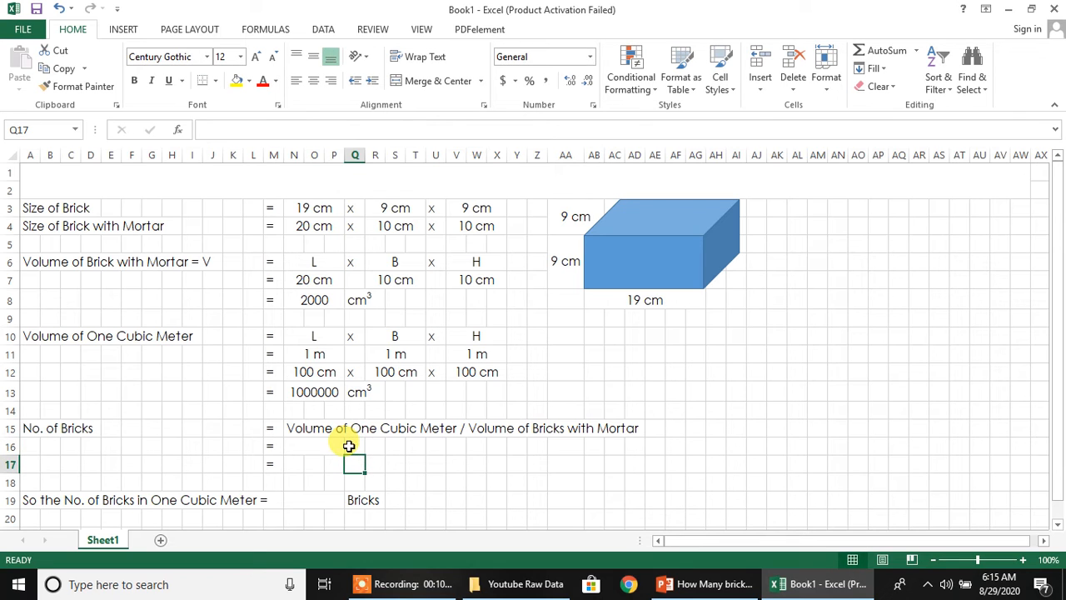
Merge and center R16:T16 to hold the divisor of the number-of-bricks calculation.
left_click_drag(374, 446, 388, 447)
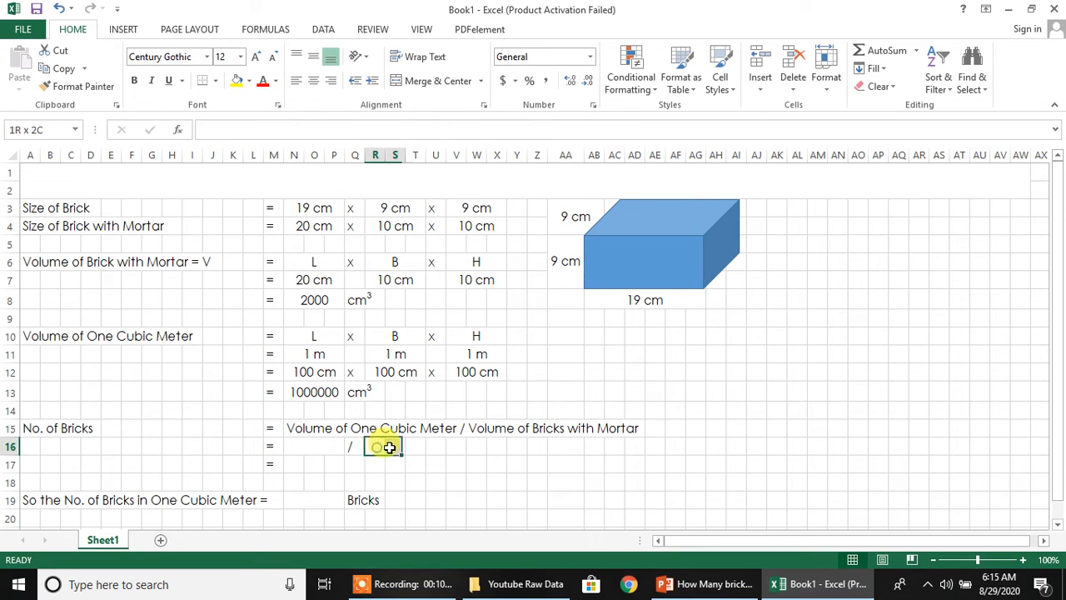
left_click(433, 81)
left_click(494, 377)
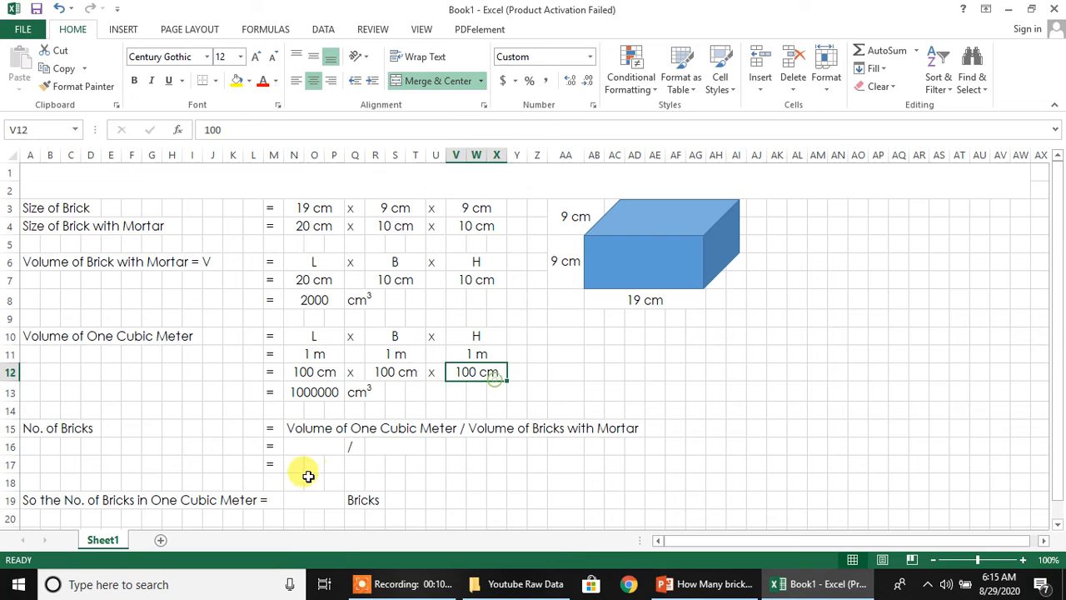
Reference the two volumes in the No. of Bricks row, entering =N13 in N16 and =N8 in R16.
left_click(299, 446)
type("=")
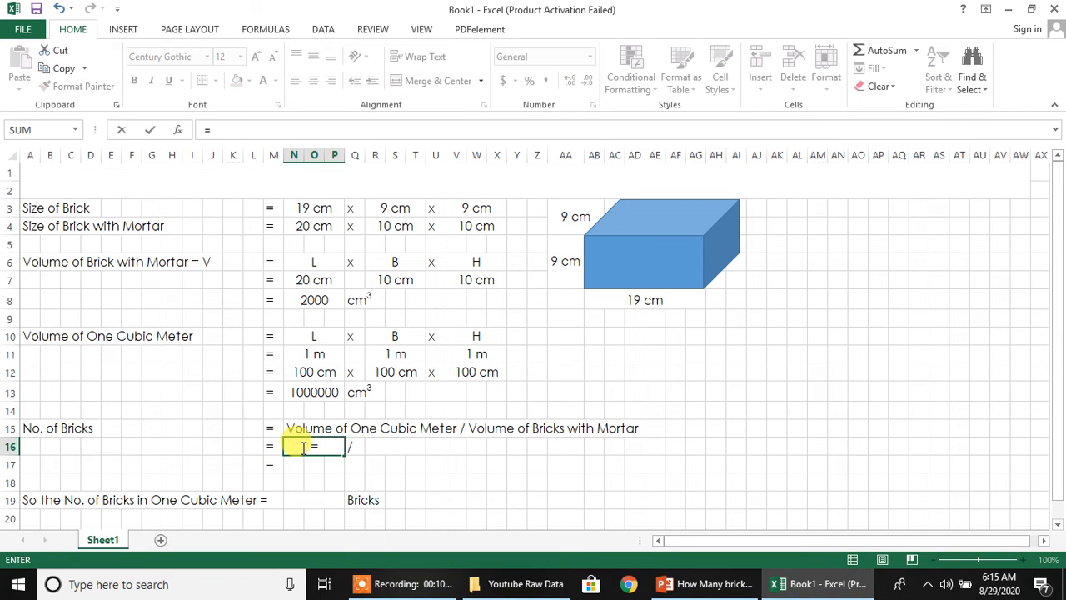
left_click(319, 393)
key("Return")
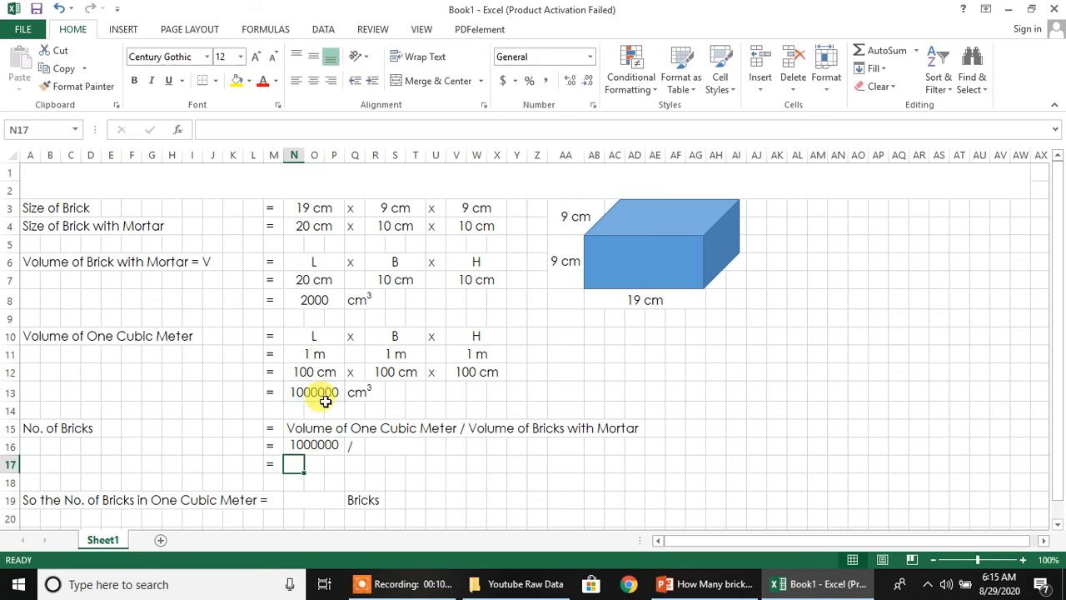
left_click(385, 449)
type("=")
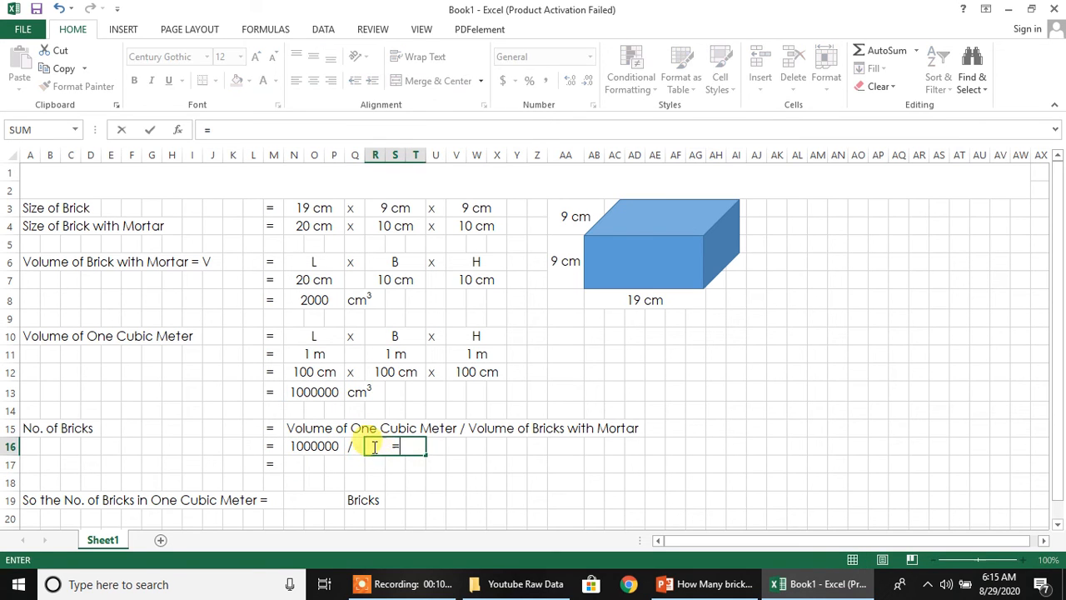
left_click(329, 303)
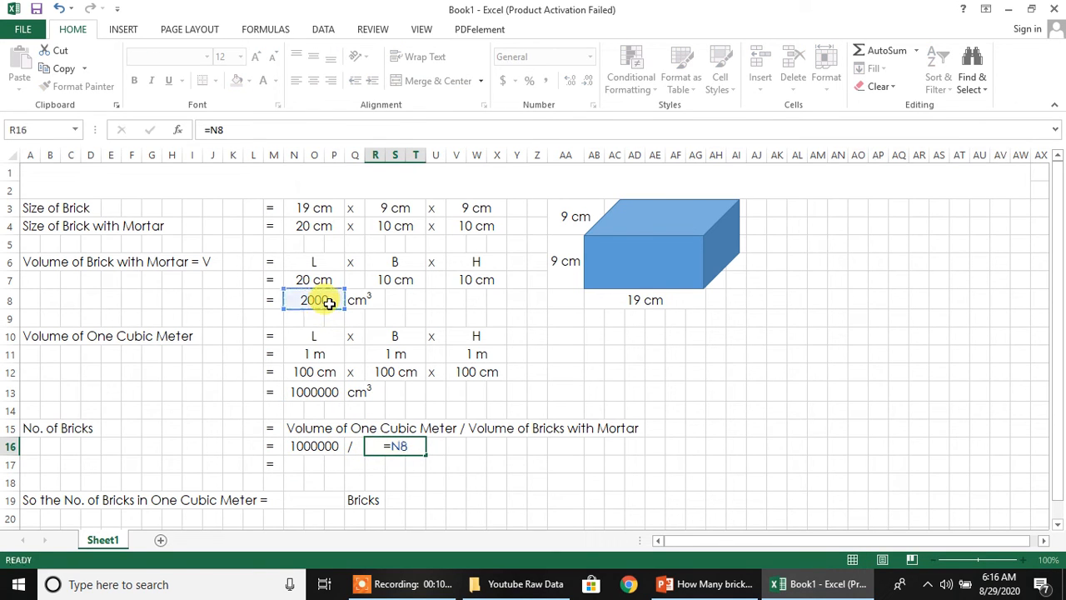
key("Return")
Merge and center N17:P17 and enter the number-of-bricks formula =N16/R16 in it.
left_click_drag(296, 464, 334, 464)
left_click(438, 81)
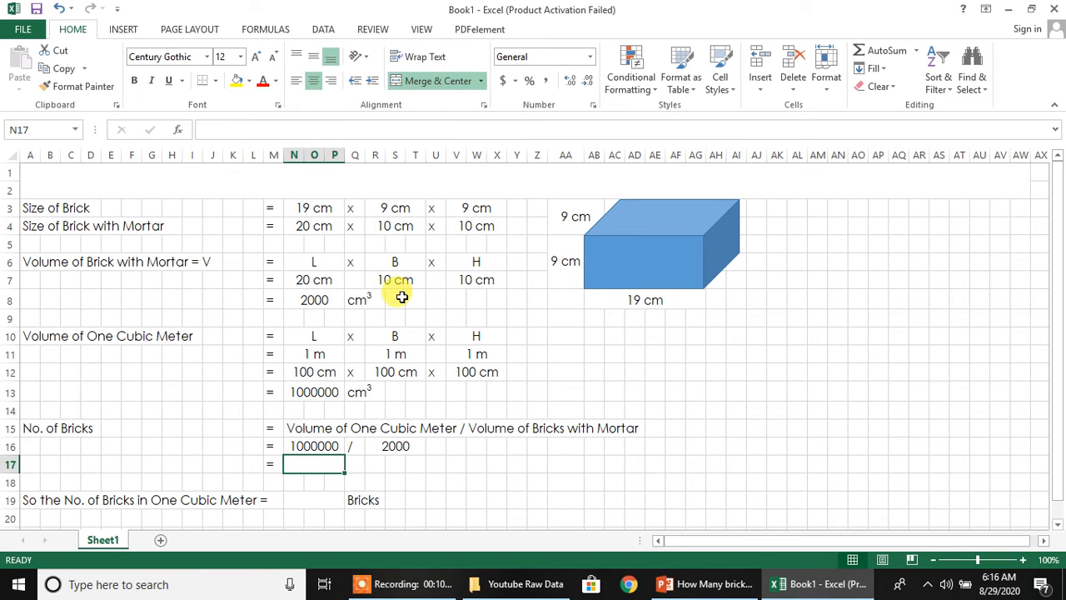
type("=")
left_click(309, 446)
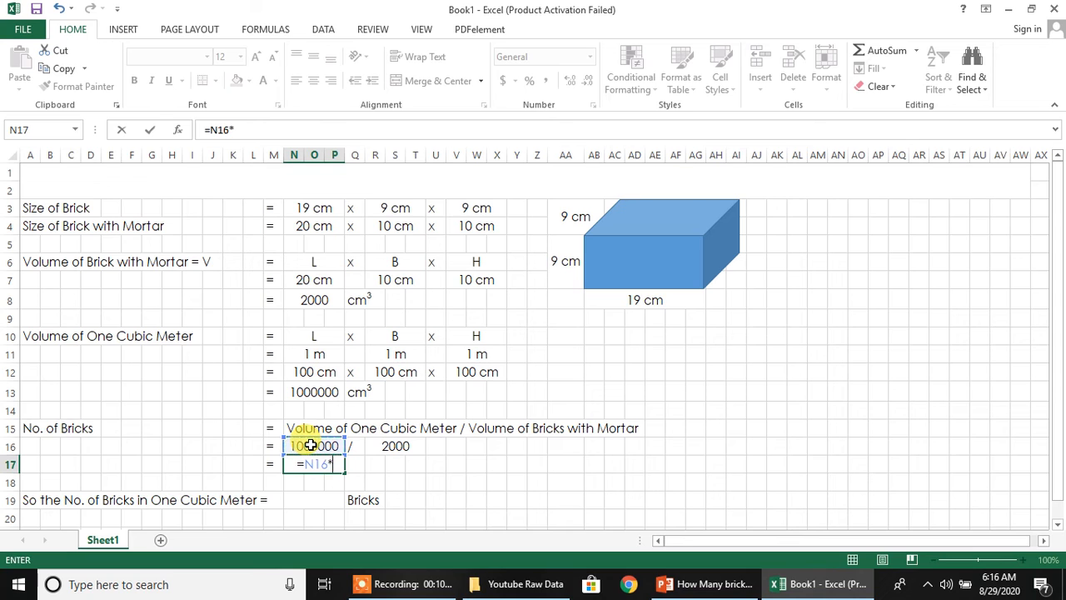
type("/")
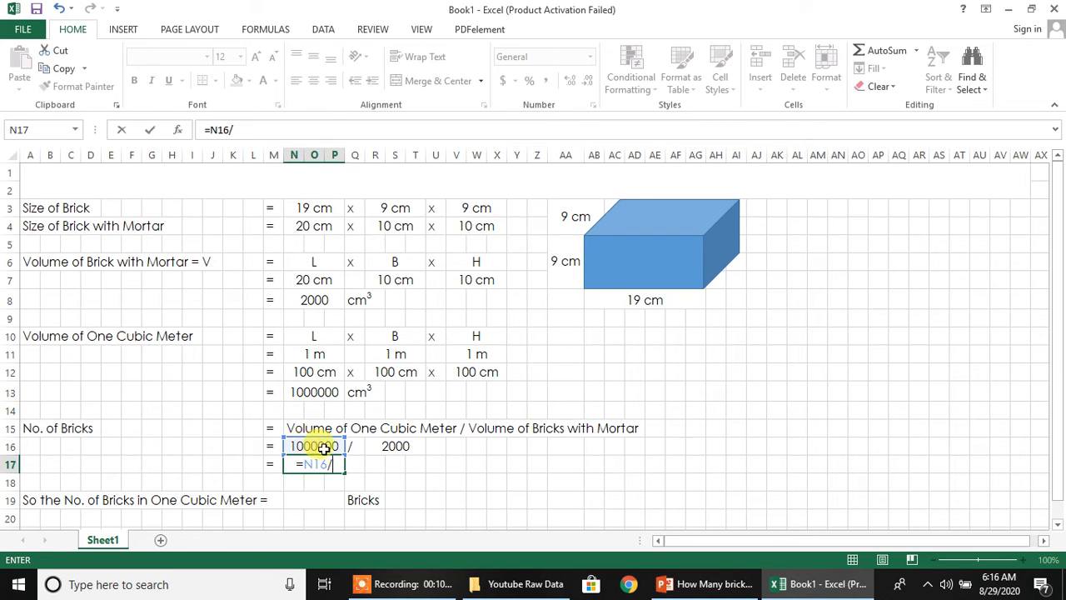
left_click(392, 445)
key("Return")
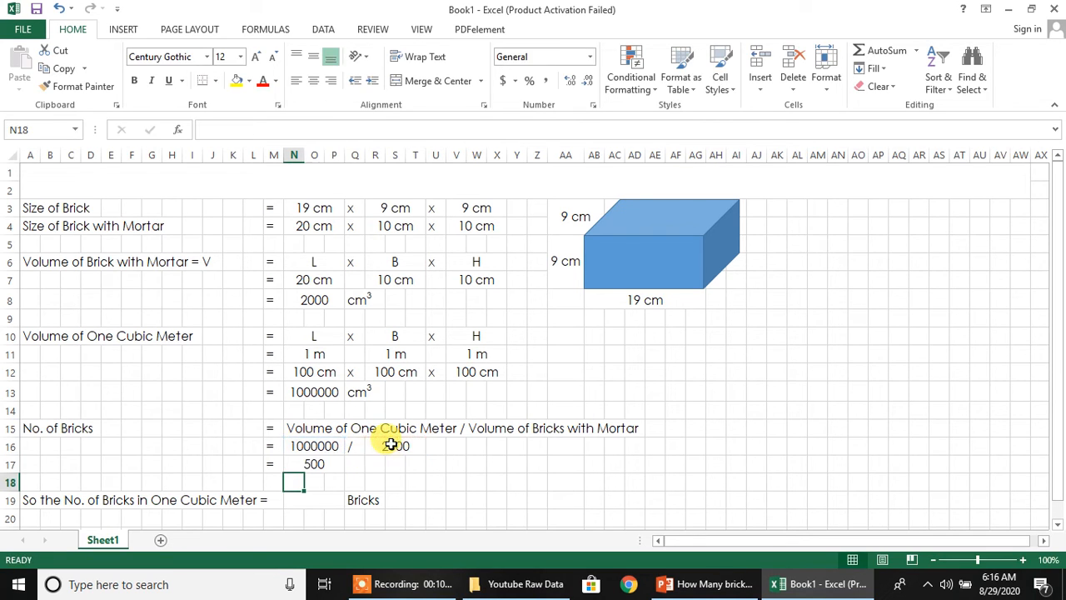
Enter the label Bricks in Q17, beside the calculated number of bricks.
left_click(320, 464)
left_click(355, 467)
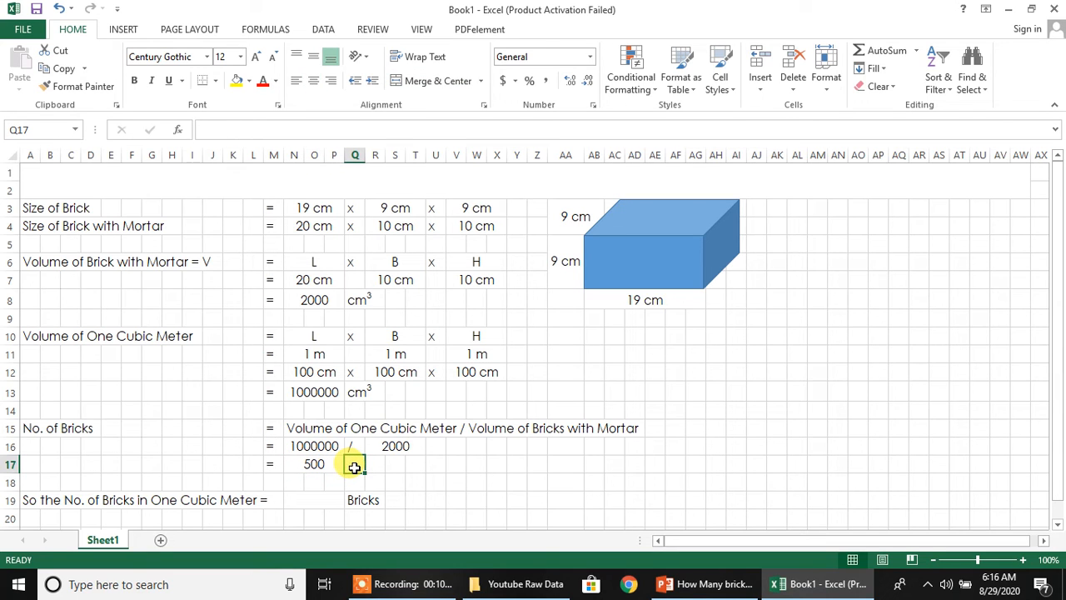
type("Bricks")
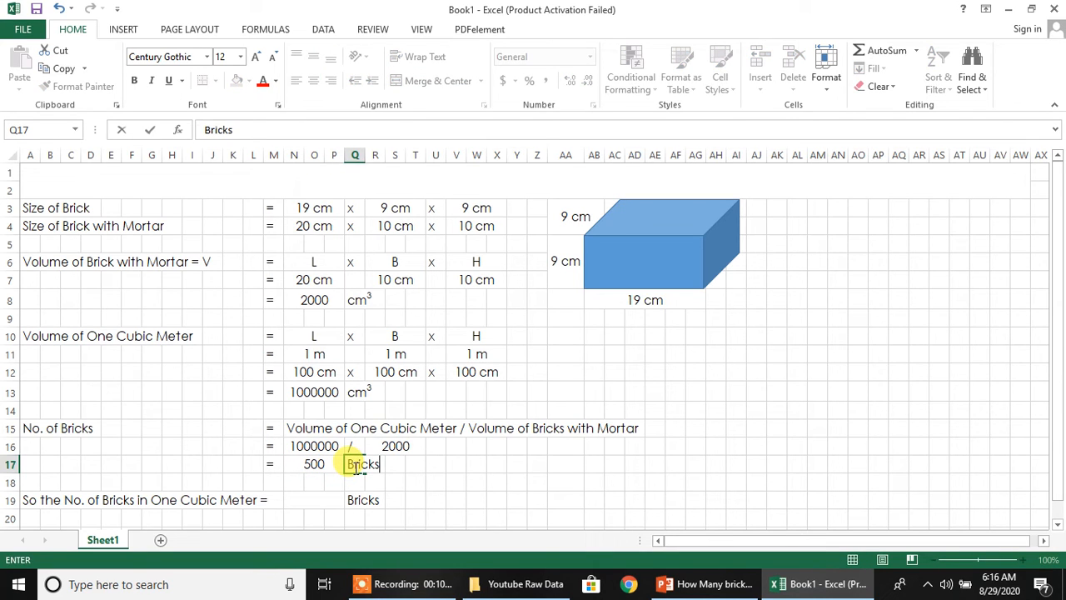
key("Return")
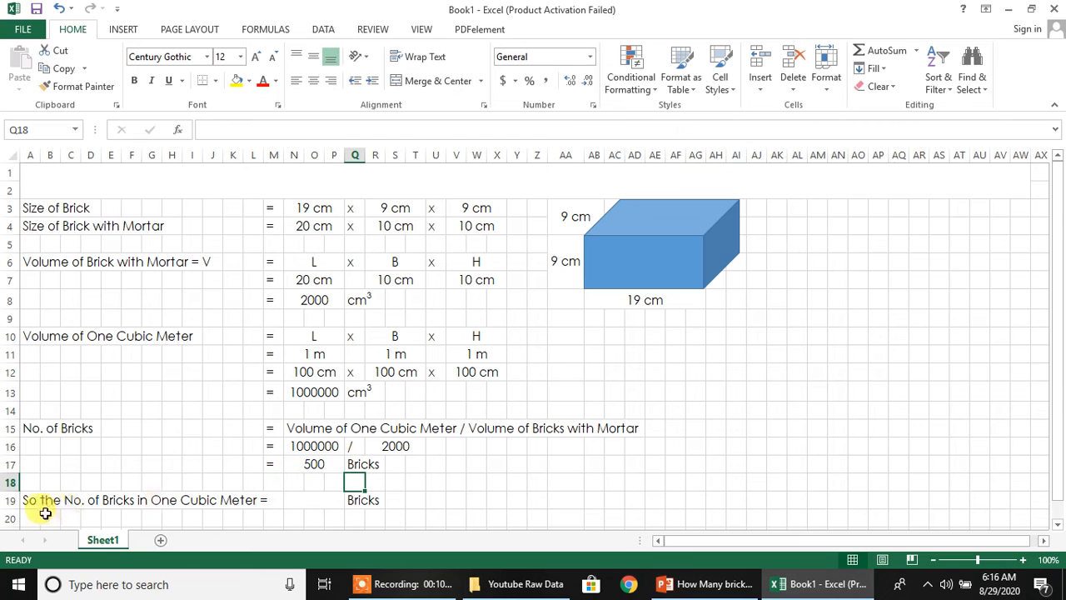
Enter =N17 in N19 to show the number of bricks in the concluding line.
left_click(306, 502)
type("=")
left_click(311, 462)
key("Return")
left_click(494, 464)
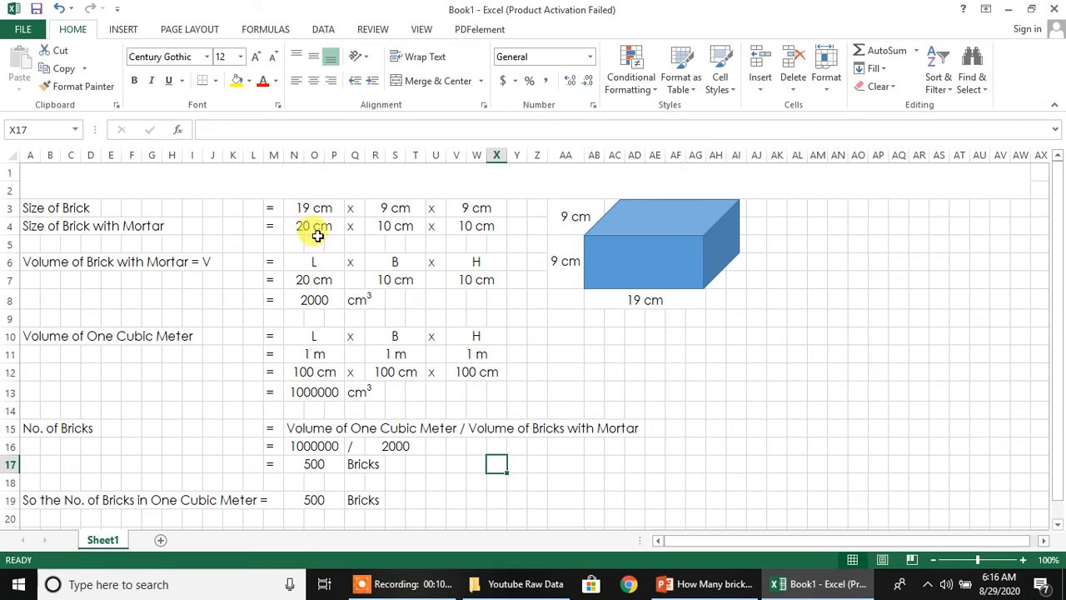
Try a different brick size, entering 20 as the length in N3 and 10 as the breadth and height in R3 and V3.
left_click(314, 207)
type("20")
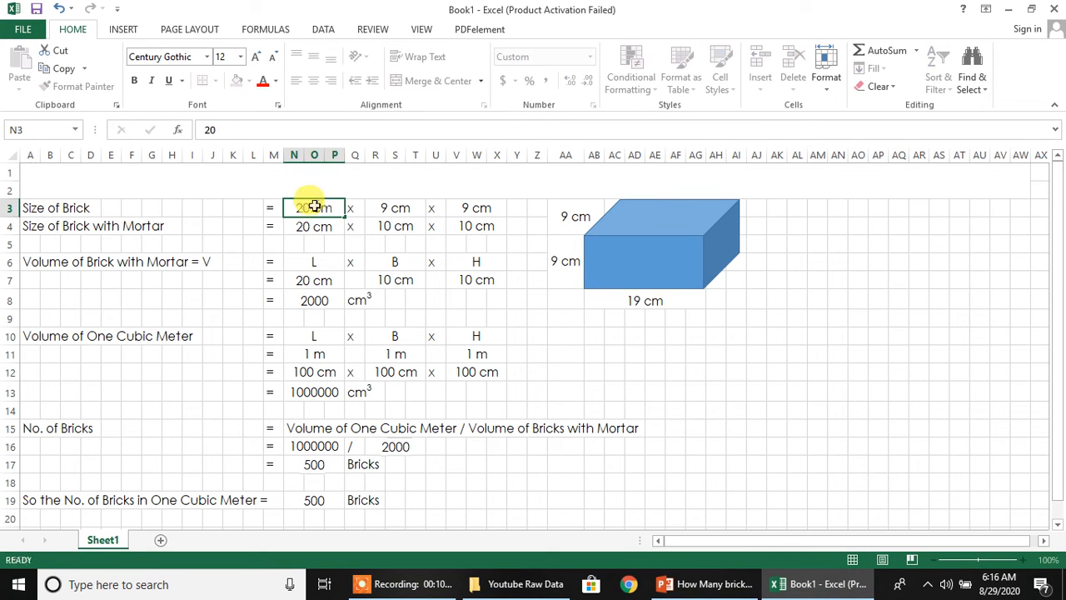
key("Return")
left_click(400, 210)
type("10")
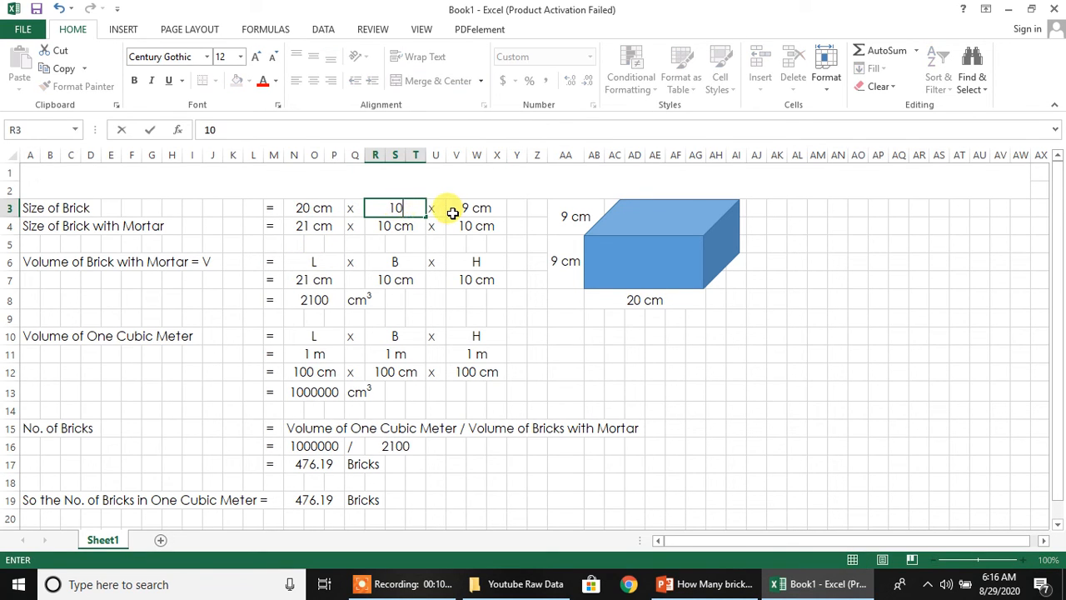
key("Return")
left_click(472, 209)
type("10")
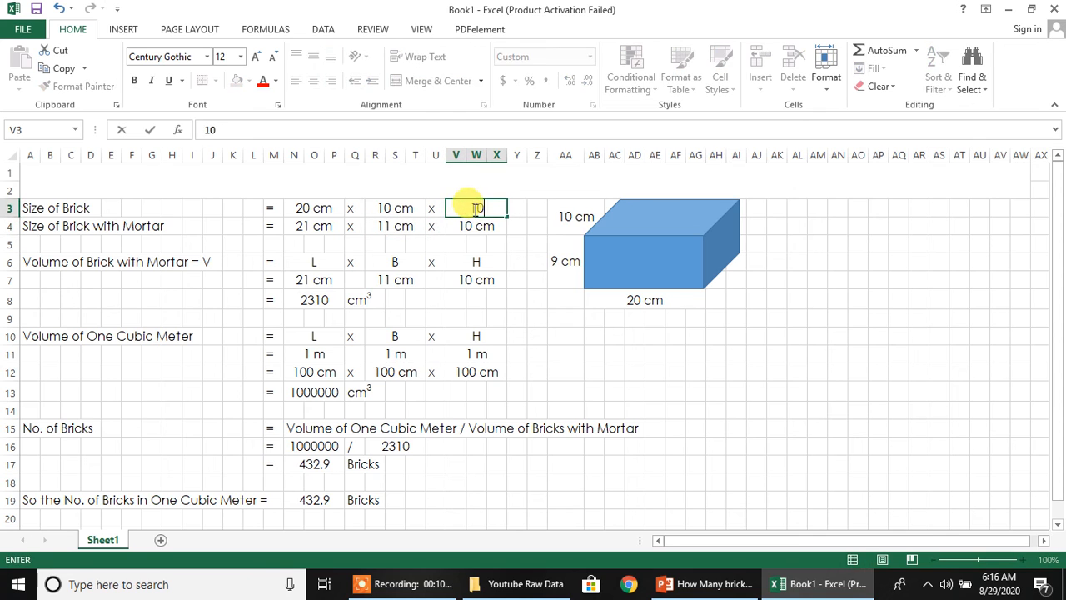
key("Return")
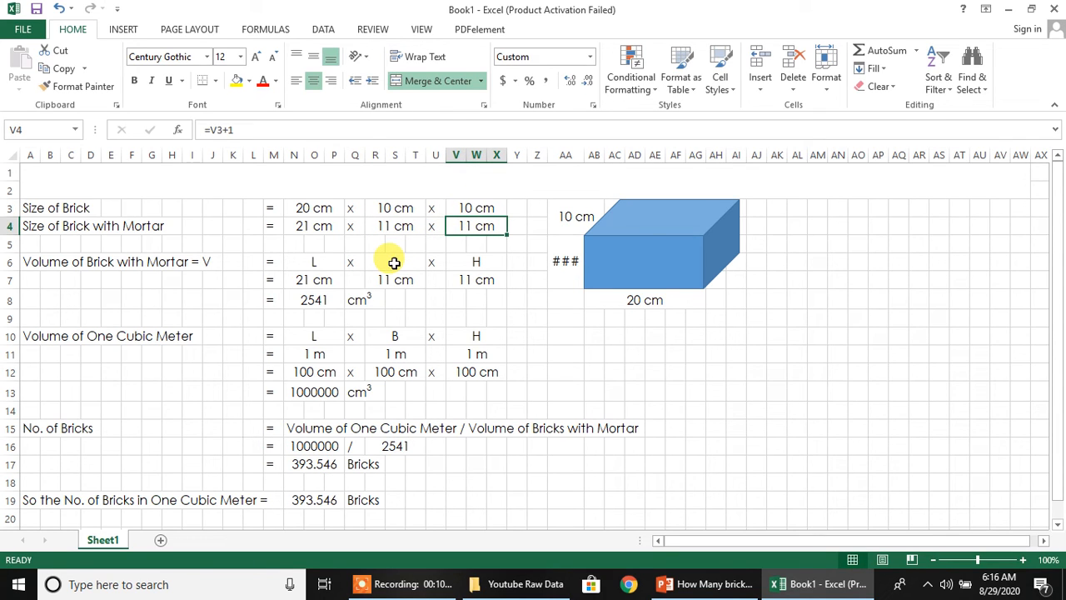
Undo the last three brick size changes in V3, R3 and N3.
key("ctrl+z")
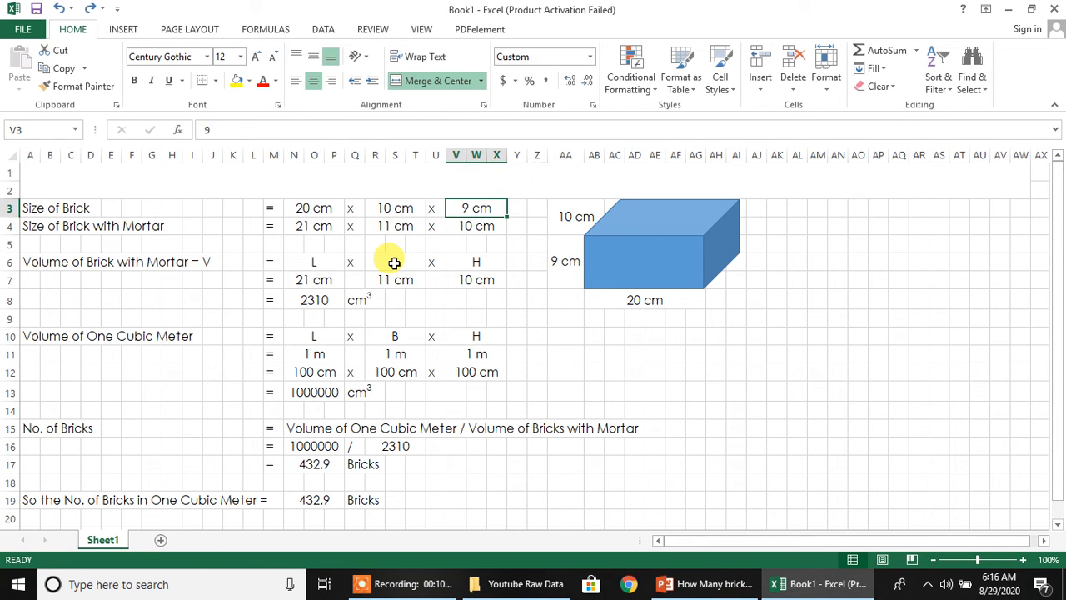
key("ctrl+z")
key("ctrl+z")
left_click(366, 298)
left_click(327, 385)
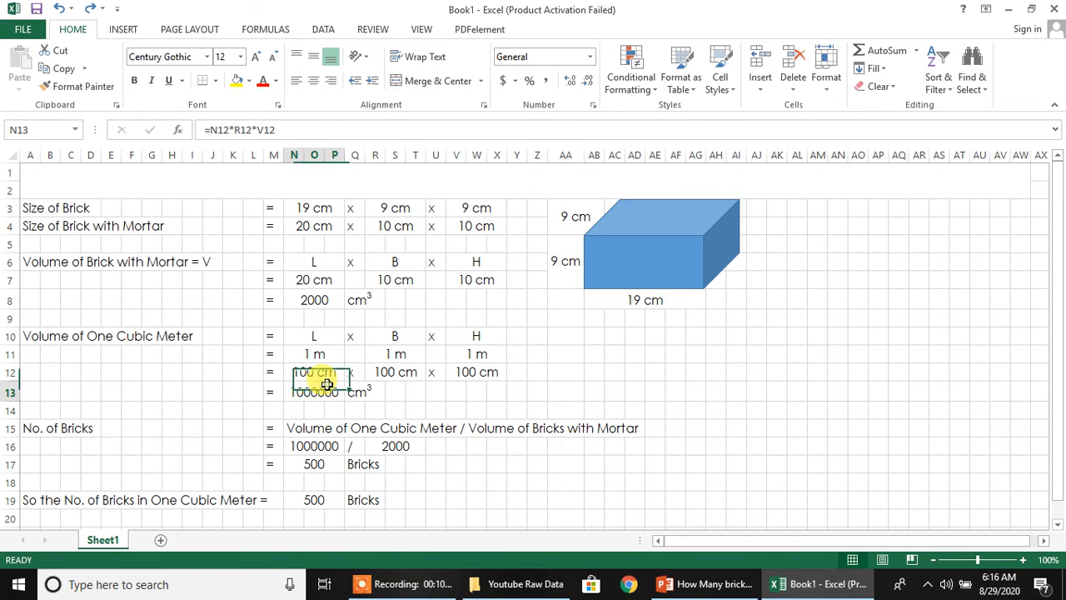
Make the row labels from Size of Brick to the concluding line bold, along with the equals signs in column M.
left_click_drag(27, 207, 258, 502)
key("ctrl+b")
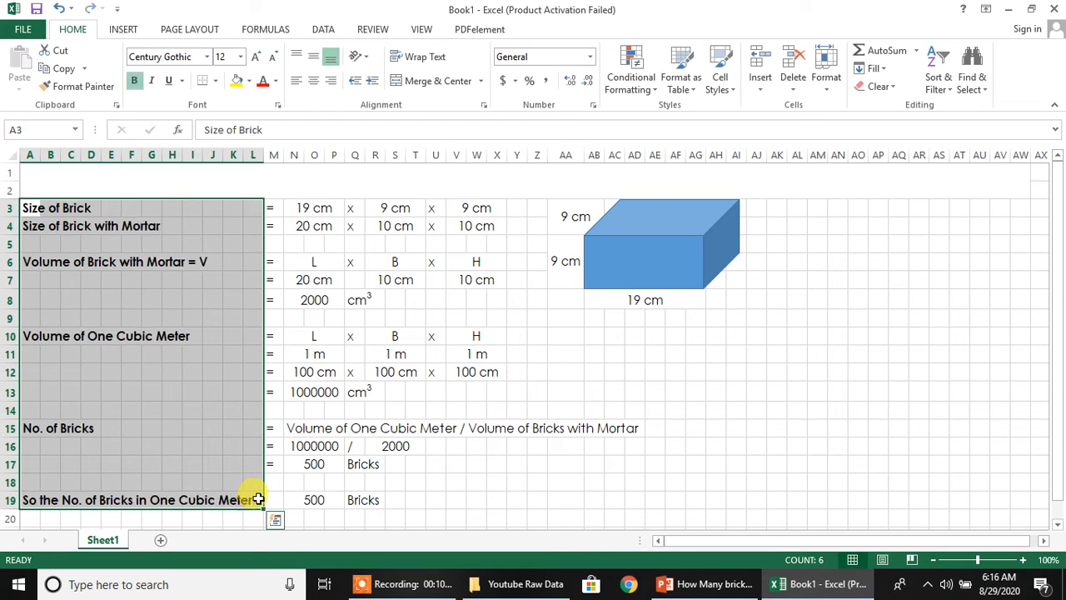
left_click_drag(273, 208, 267, 481)
Format the brick size values in row 3 as bold blue text.
left_click_drag(143, 207, 487, 206)
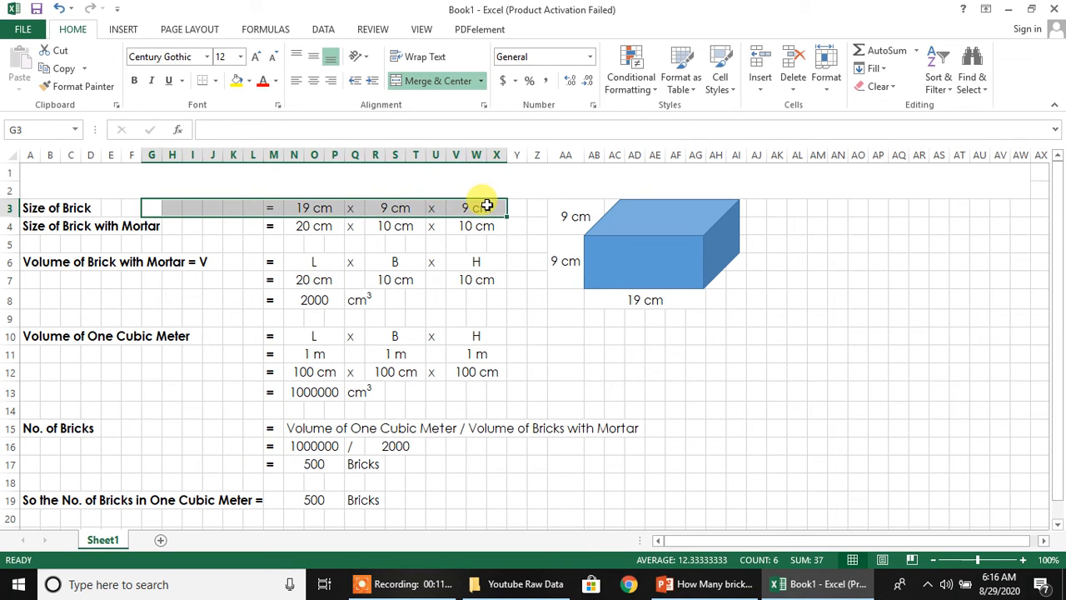
left_click(135, 81)
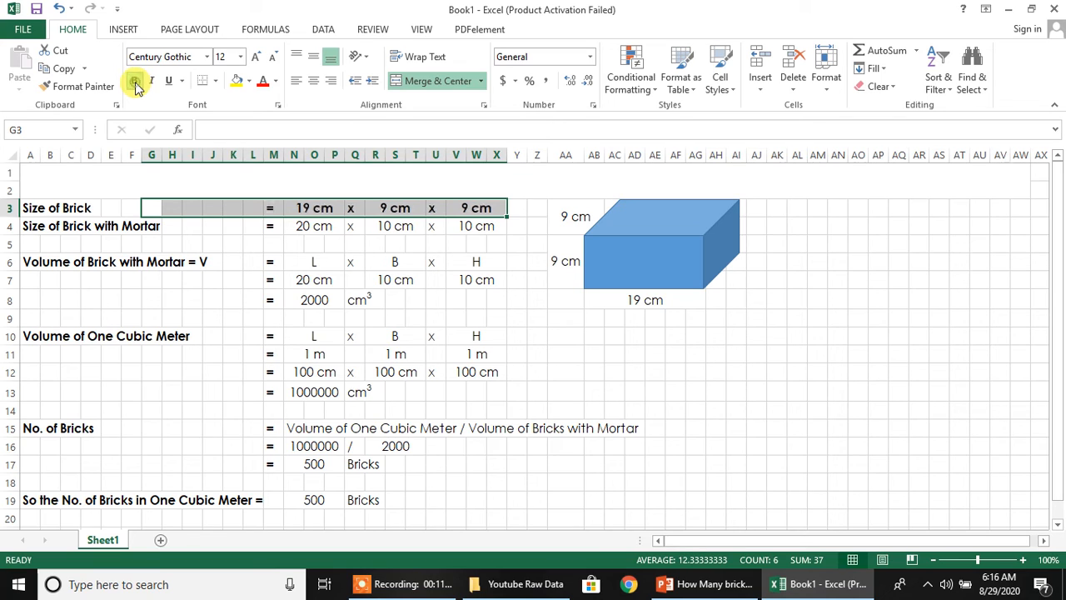
left_click(275, 80)
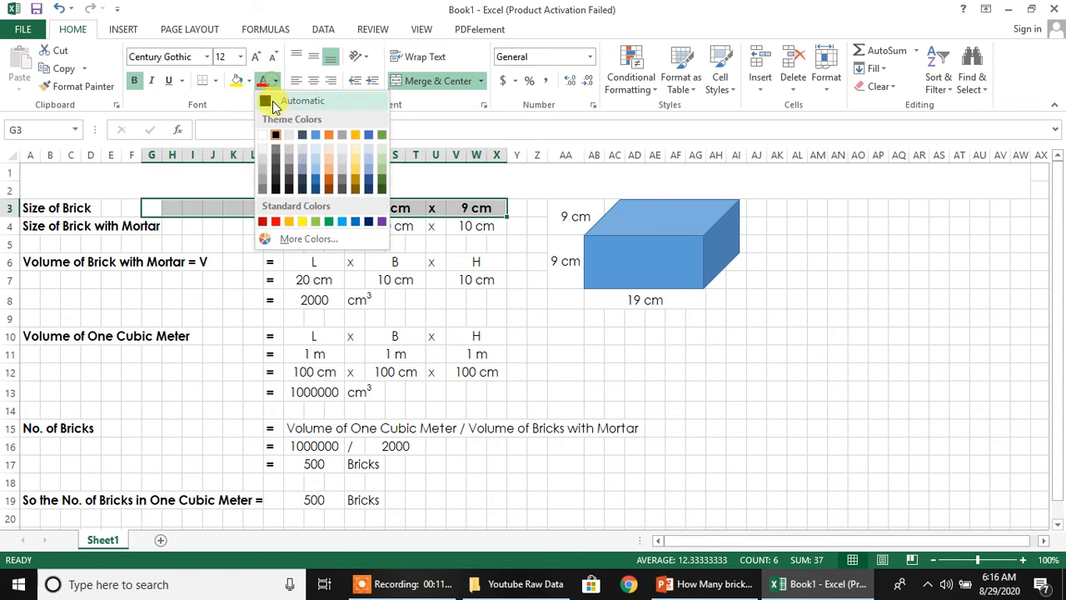
left_click(355, 222)
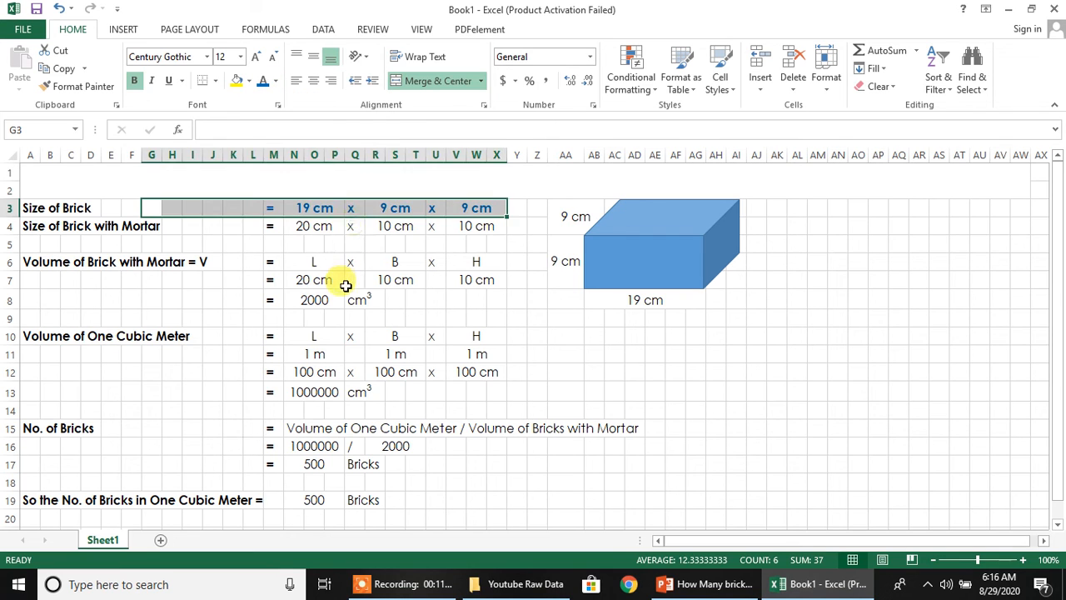
left_click(348, 280)
Bold the L x B x H headings in rows 6 and 10 and the number-of-bricks formula text in row 15.
left_click_drag(88, 263, 478, 258)
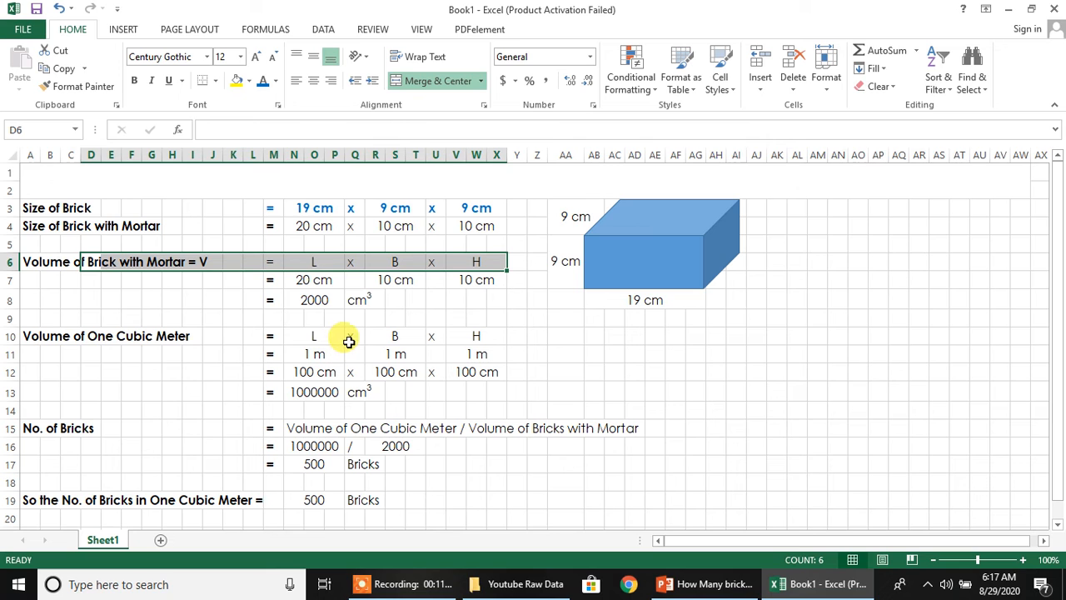
key("ctrl+b")
left_click(316, 392)
left_click_drag(286, 335, 473, 325)
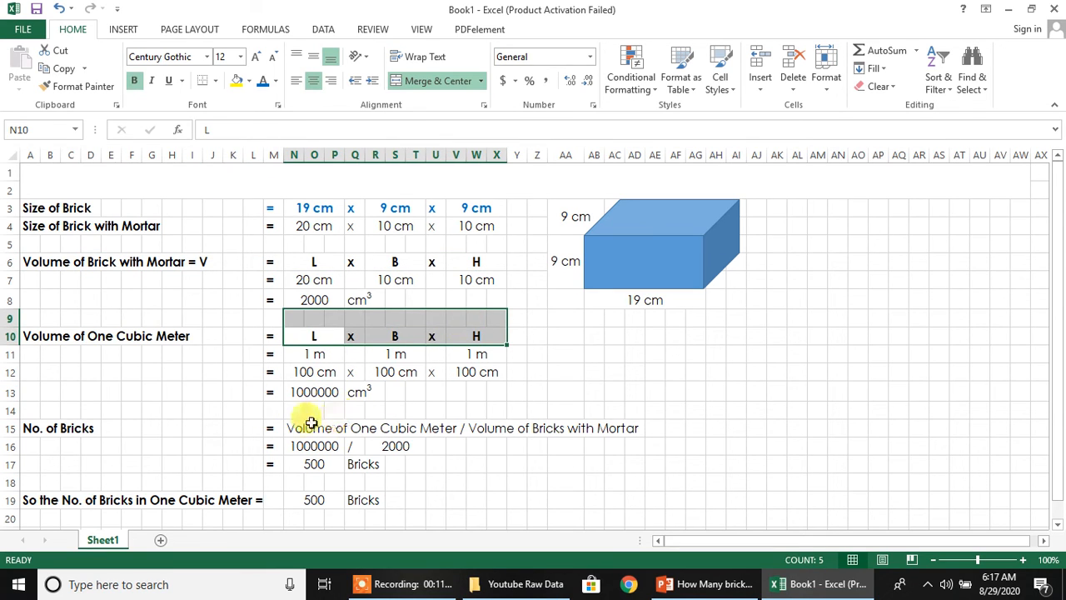
left_click_drag(288, 429, 620, 424)
key("ctrl+b")
left_click(616, 389)
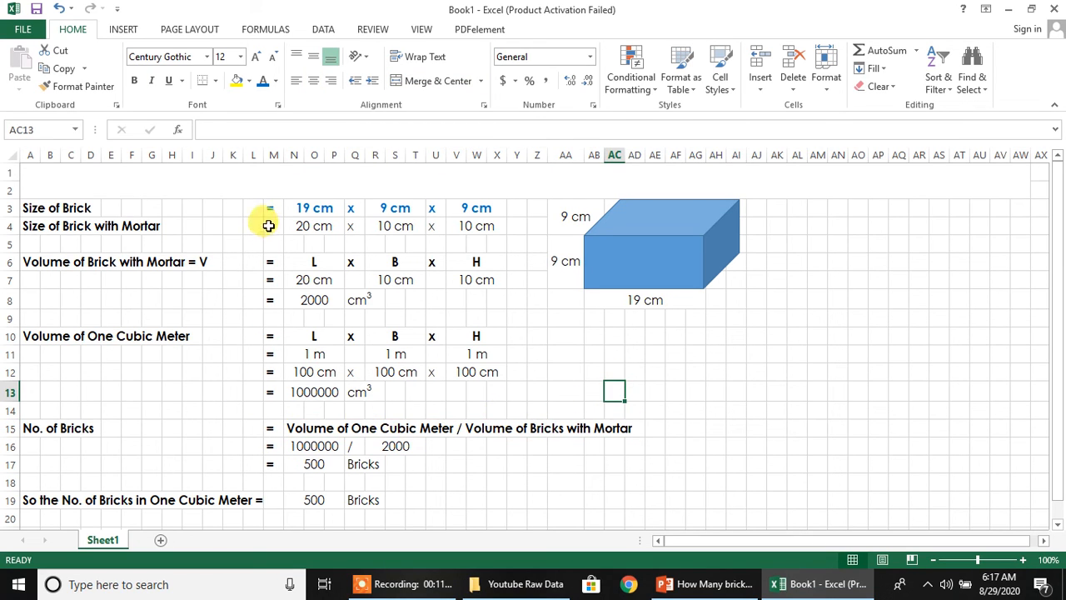
Format the results with their units in rows 8, 13, 17 and 19 as bold red text.
left_click_drag(271, 301, 372, 300)
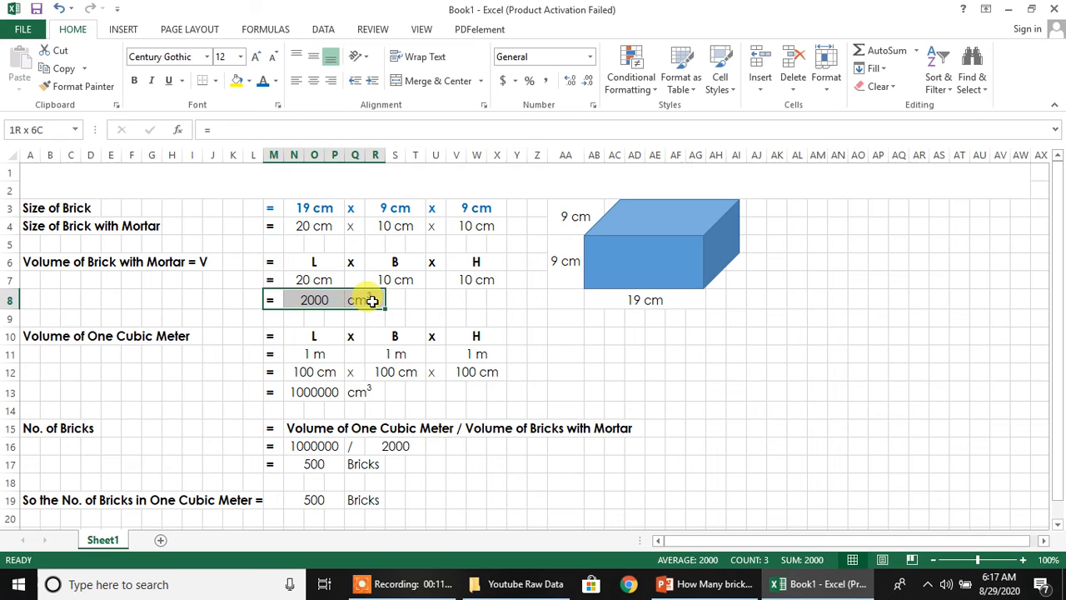
left_click_drag(266, 391, 374, 392)
left_click_drag(274, 464, 375, 463)
left_click_drag(310, 499, 374, 500)
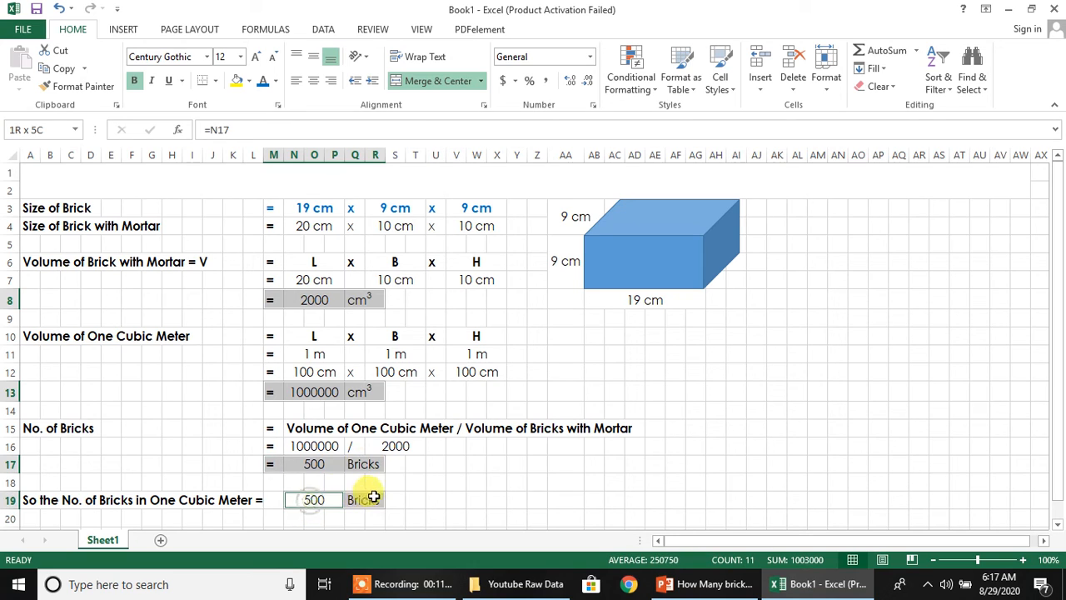
left_click(274, 83)
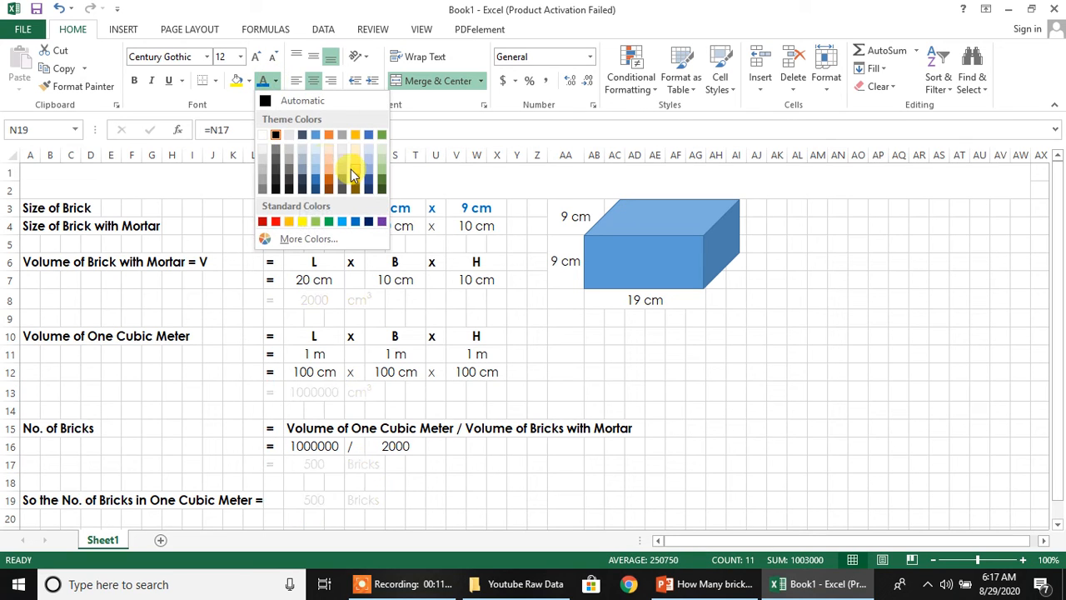
left_click(267, 218)
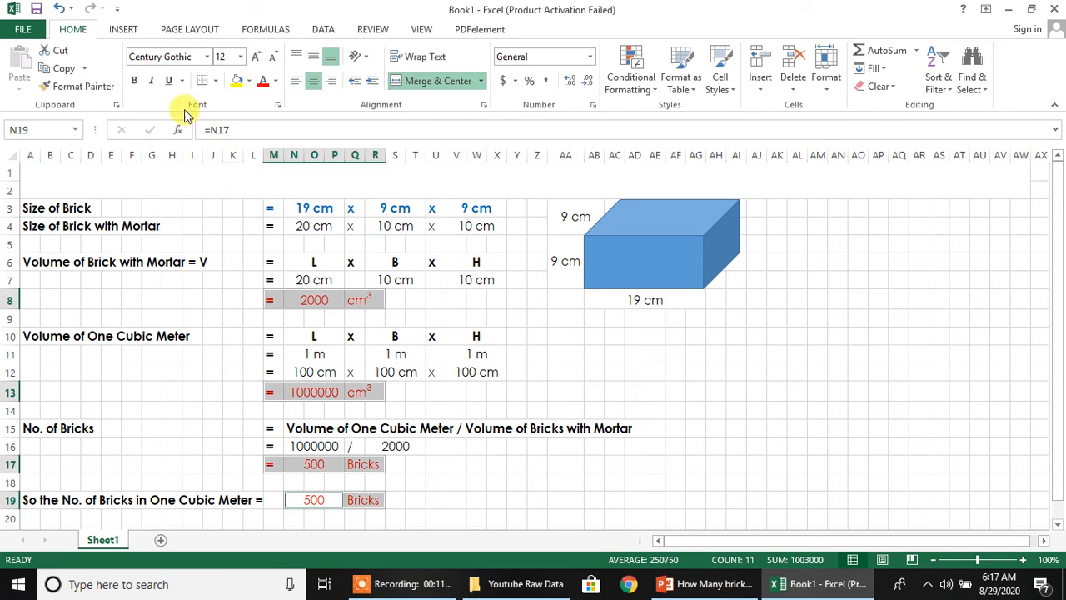
left_click(134, 80)
left_click(450, 325)
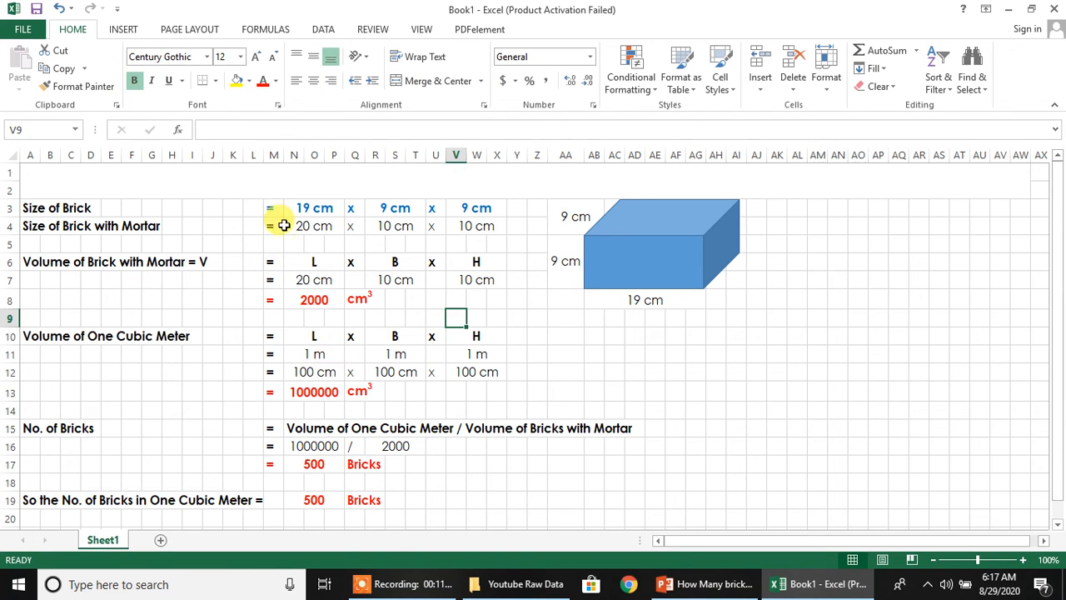
Enter the title "BRICKS QUANTITY: How Many Bricks in One Cubic Meter (In MS Excel)" in the merged cell A1.
left_click(293, 176)
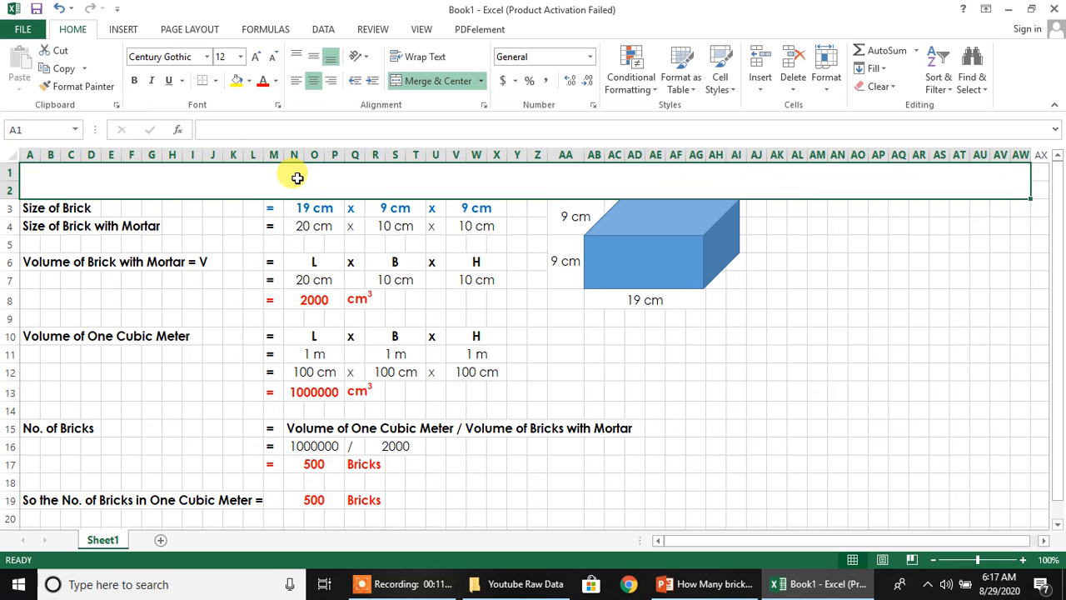
type("BRICKS QUANT")
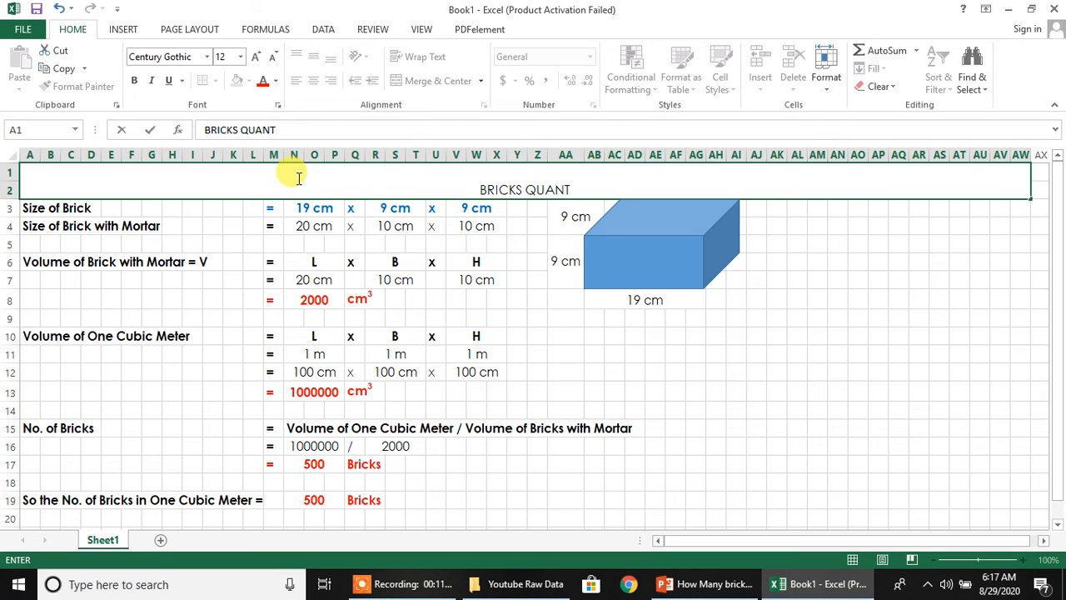
type("ITY: ")
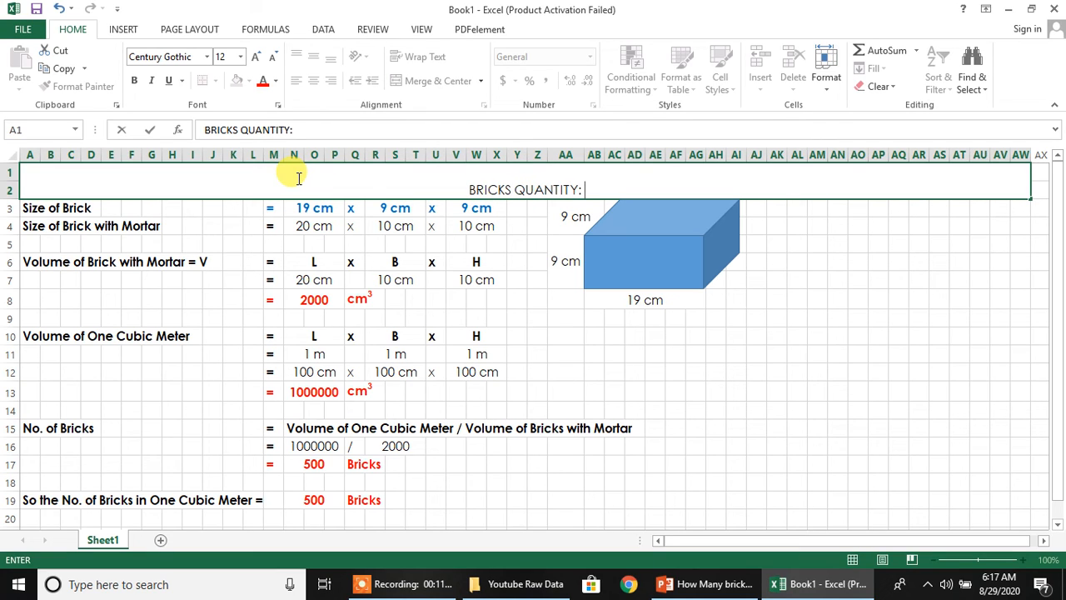
type("How M")
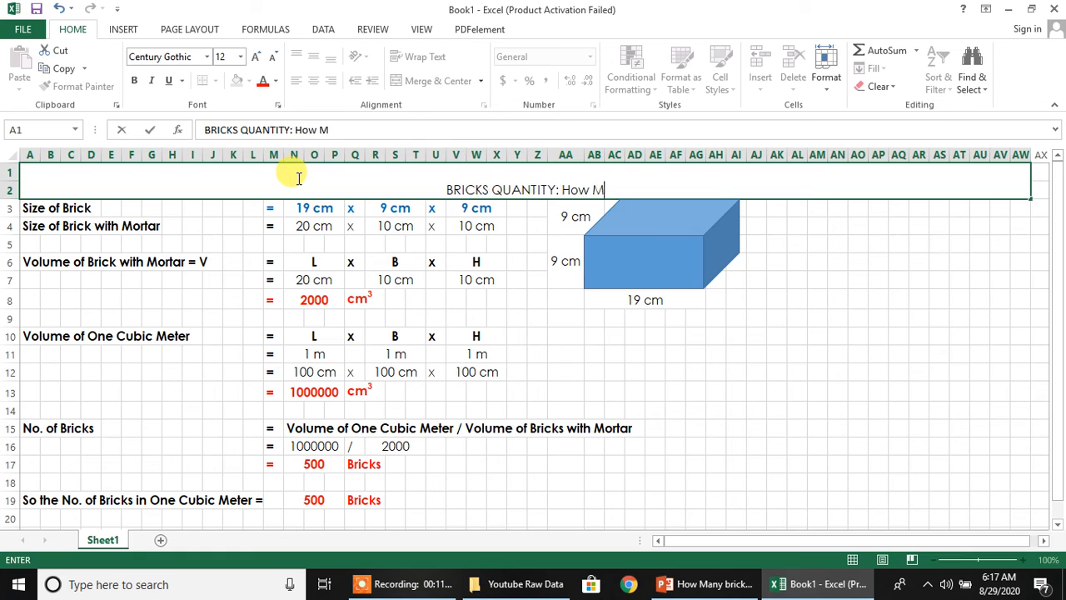
type("any Bricks in ")
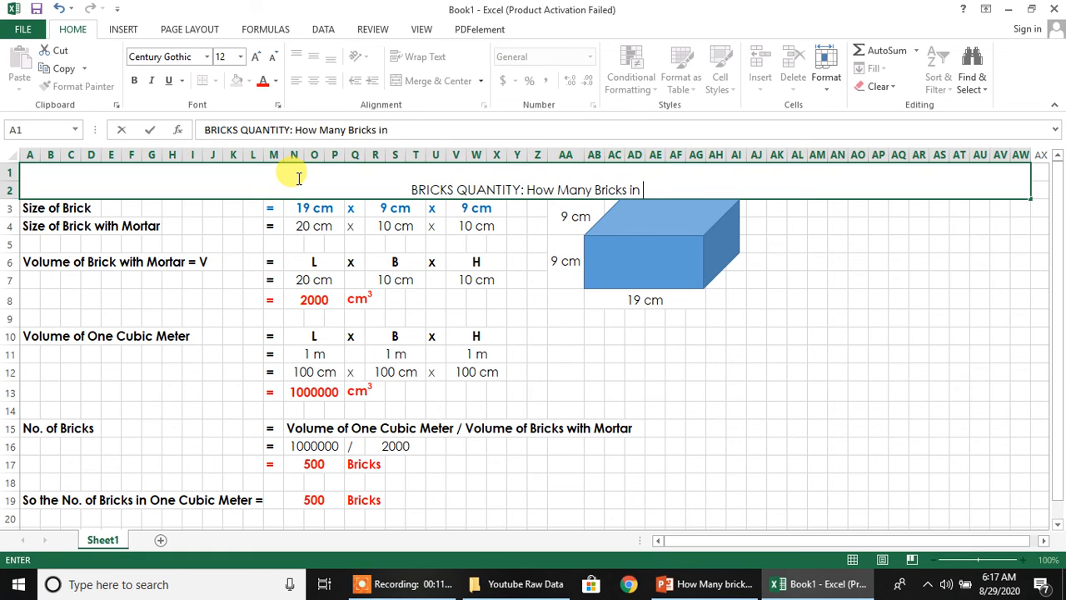
type("One ")
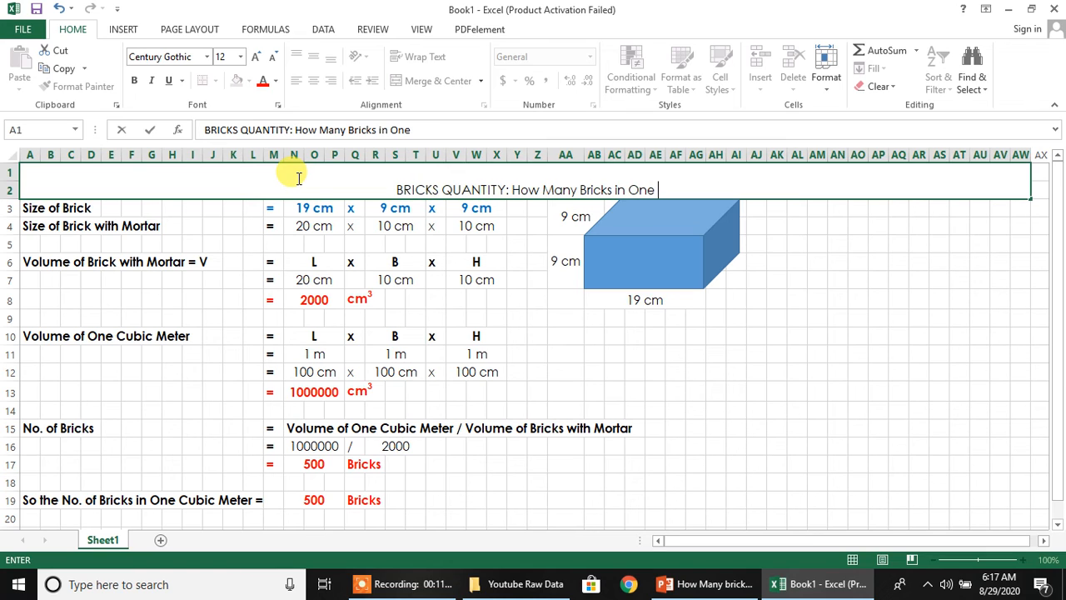
type("C")
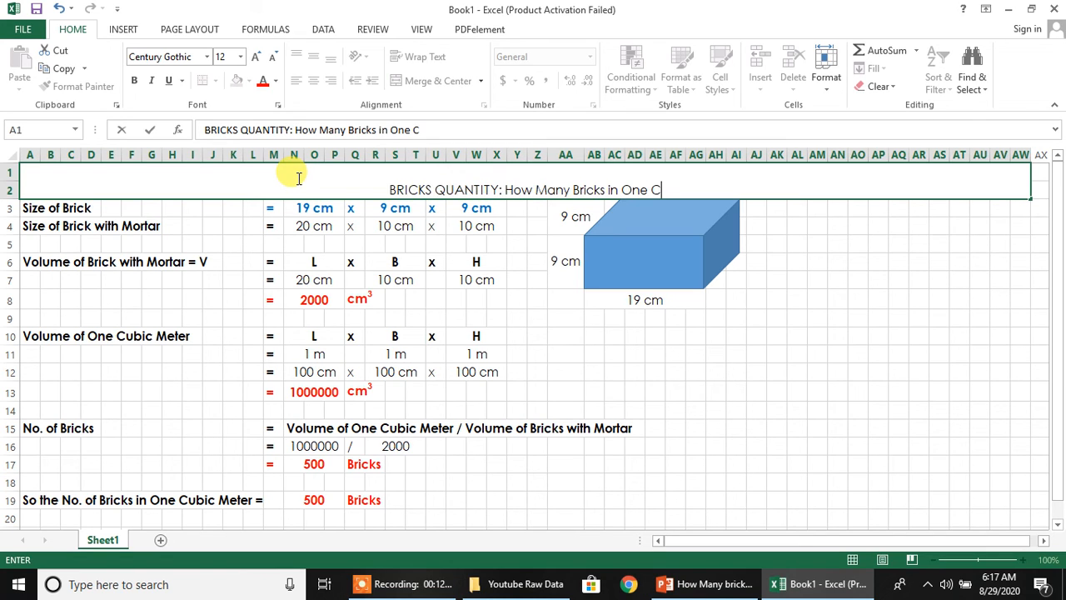
type("ubic ")
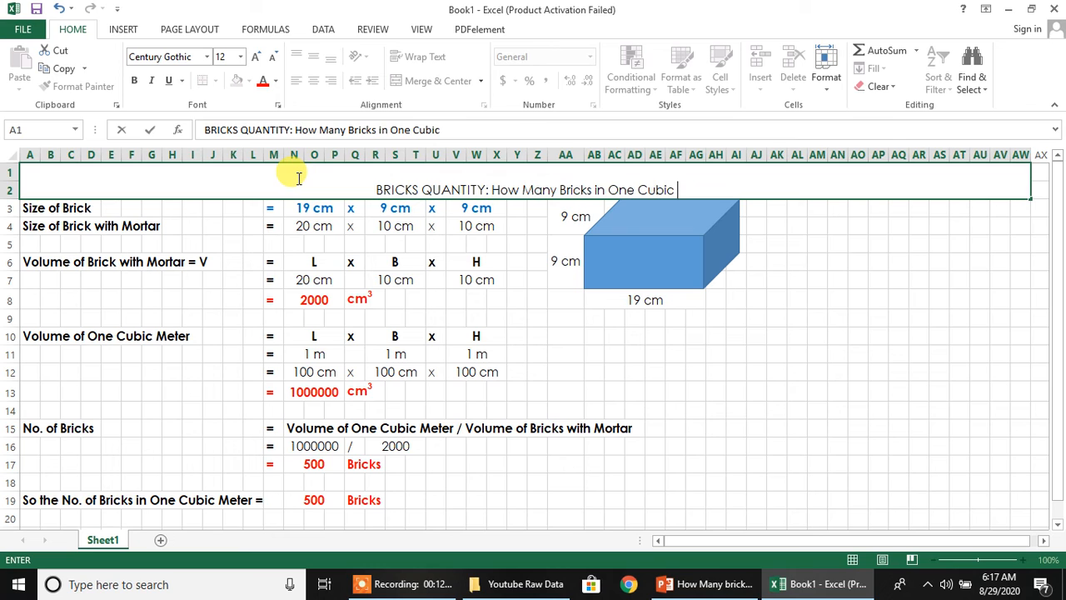
type("Meter")
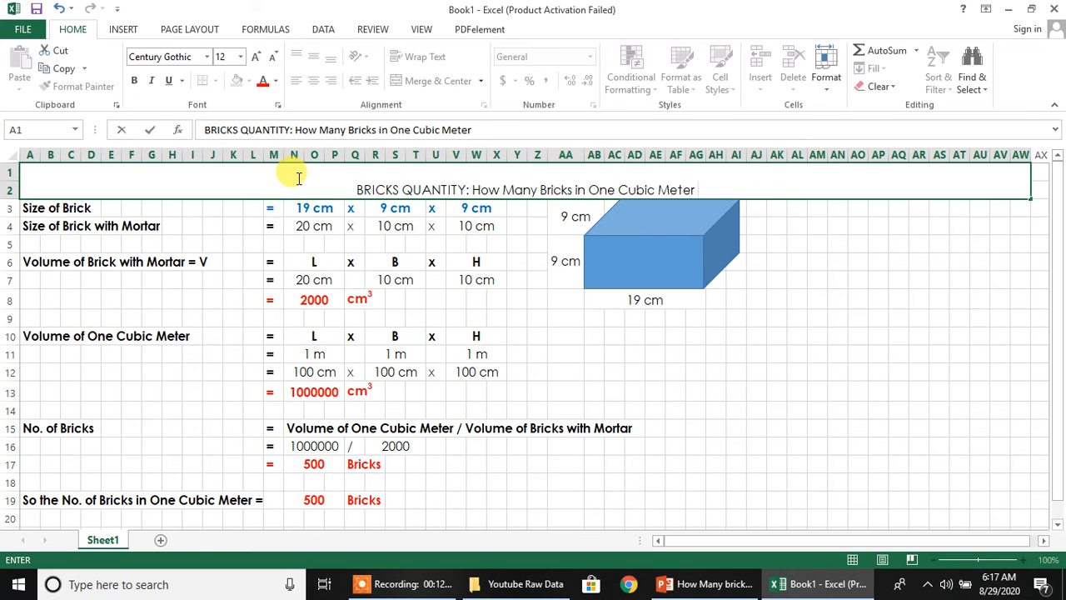
type(" (In M")
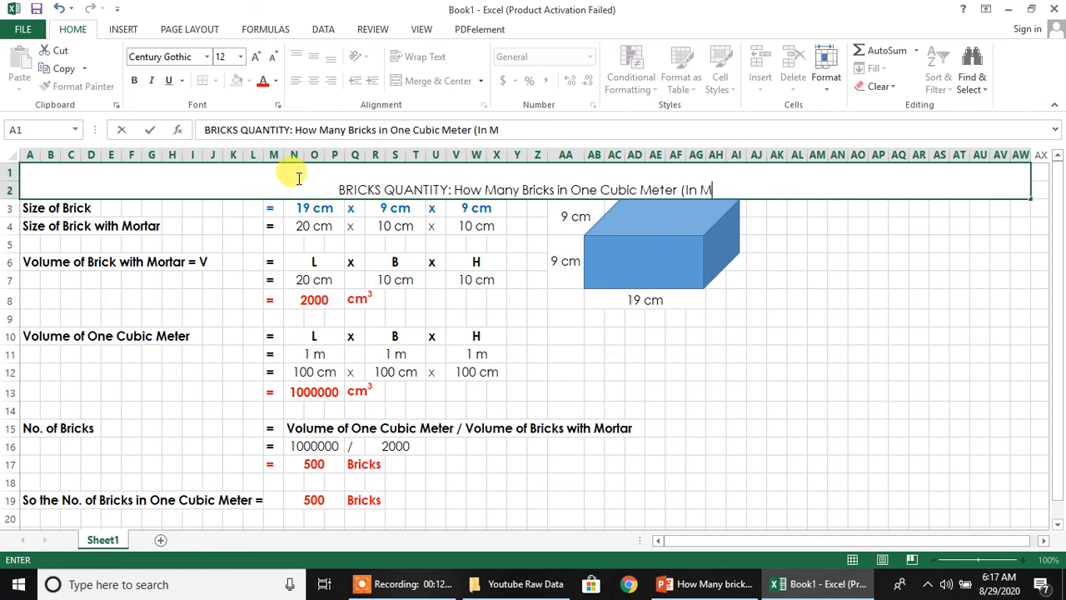
type("S Ex")
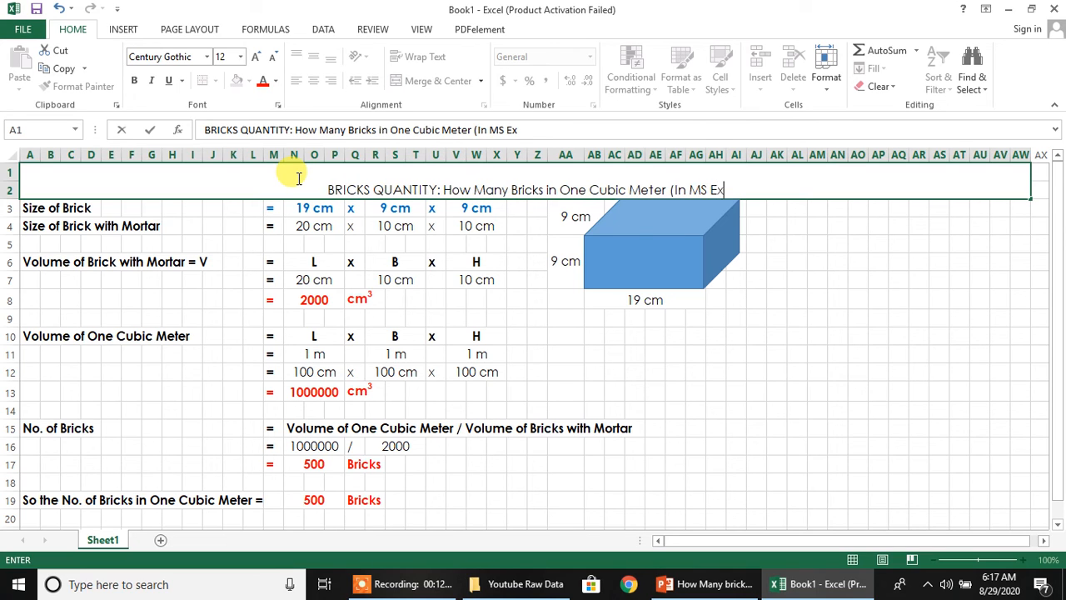
type("cel)")
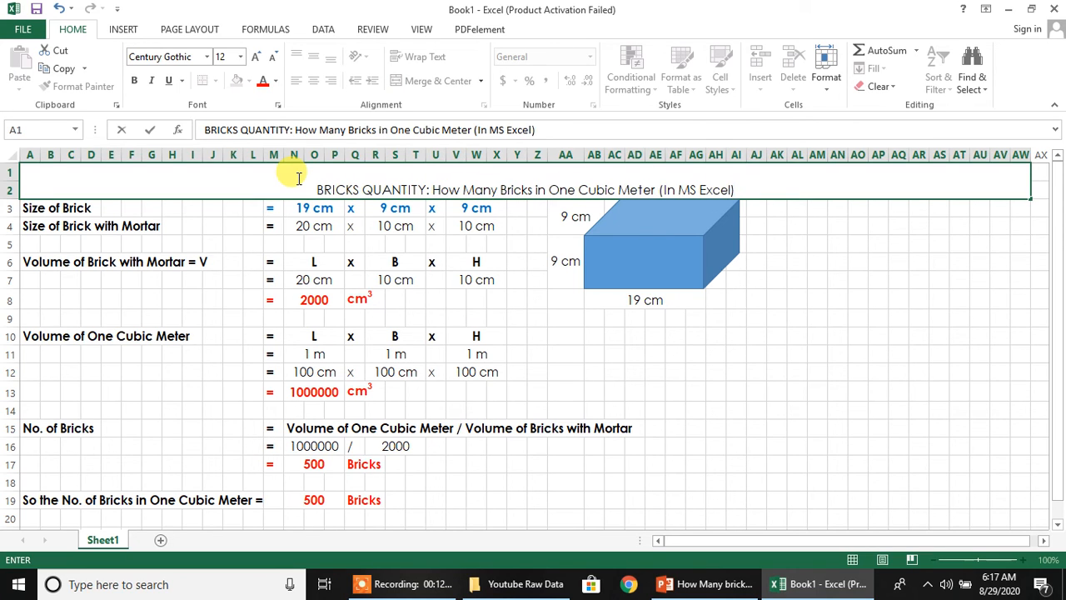
left_click(327, 260)
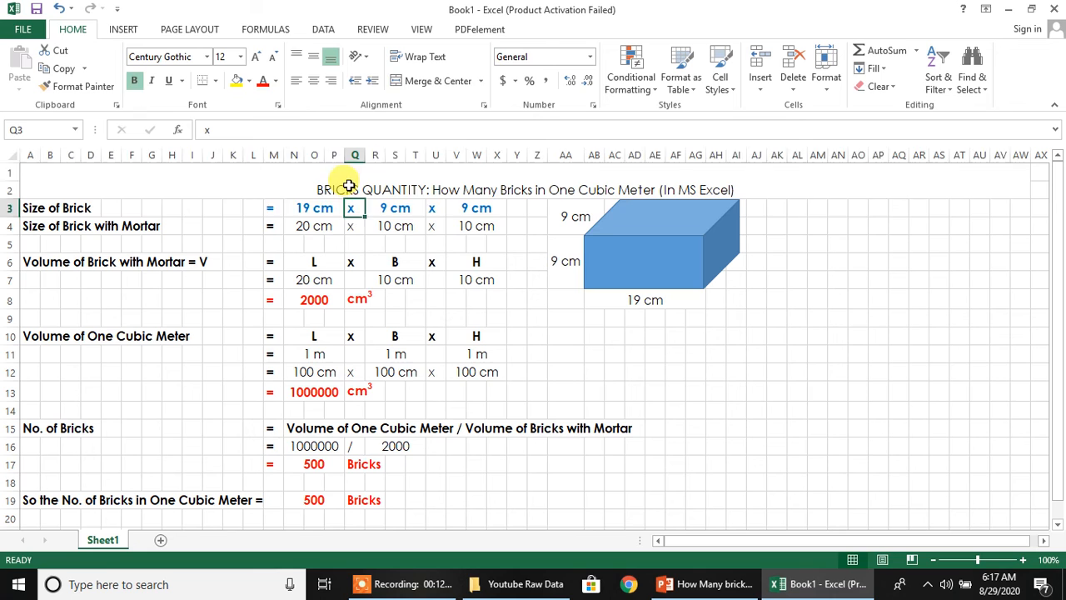
Set the sheet title to font size 24 and bold.
left_click(350, 190)
left_click(240, 56)
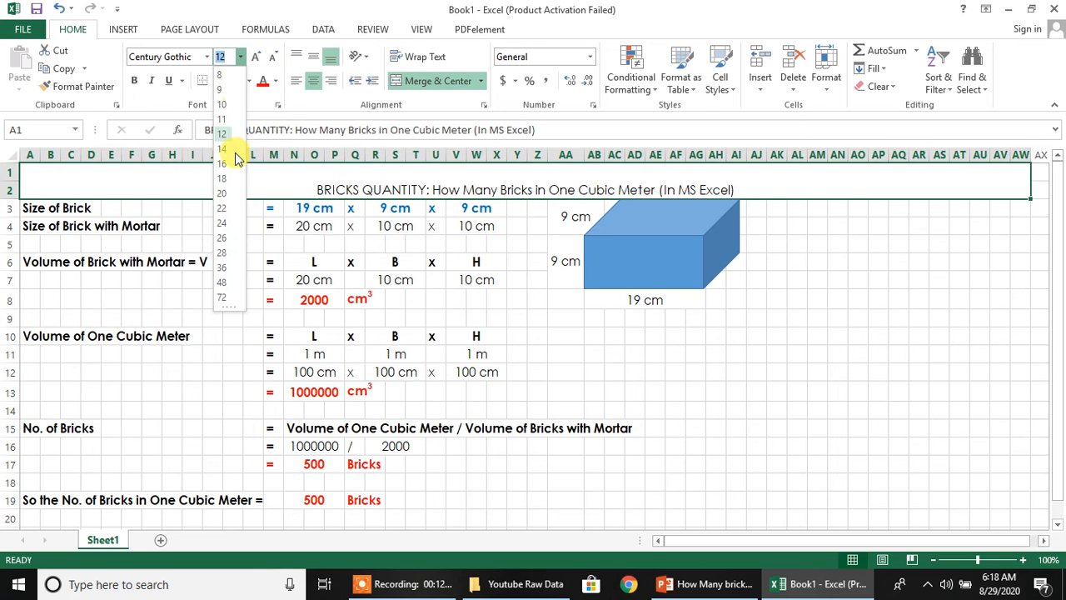
left_click(226, 223)
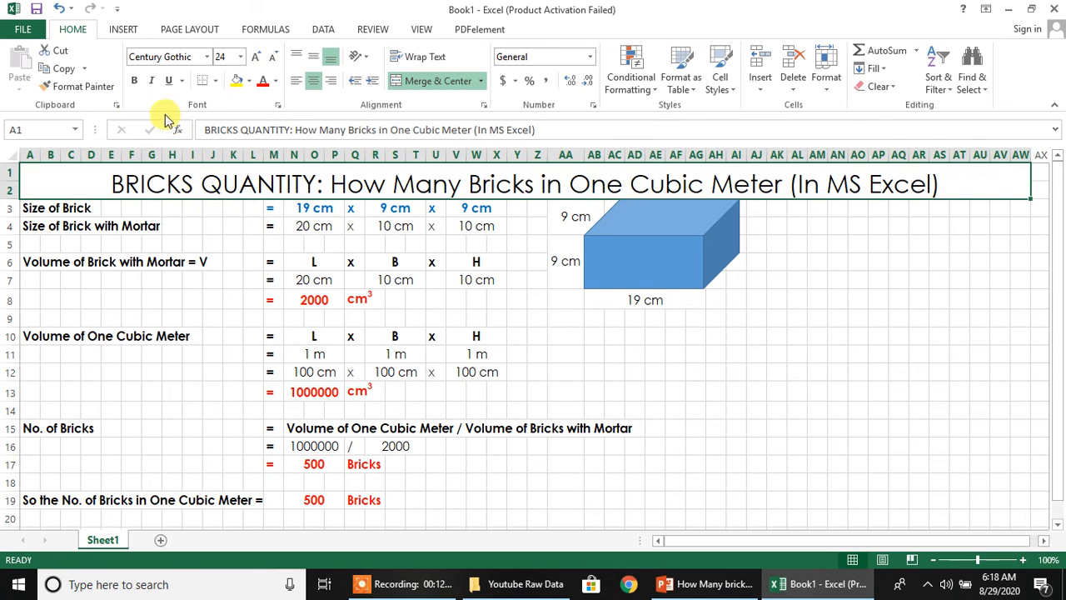
left_click(134, 80)
left_click(395, 317)
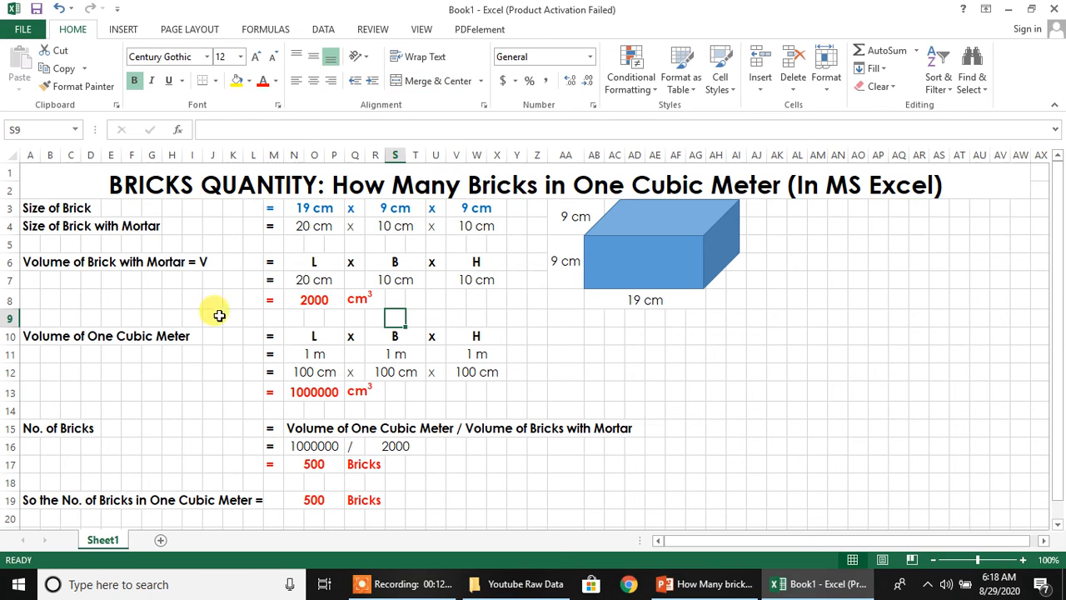
Bold the three dimension labels around the brick drawing.
left_click(564, 214)
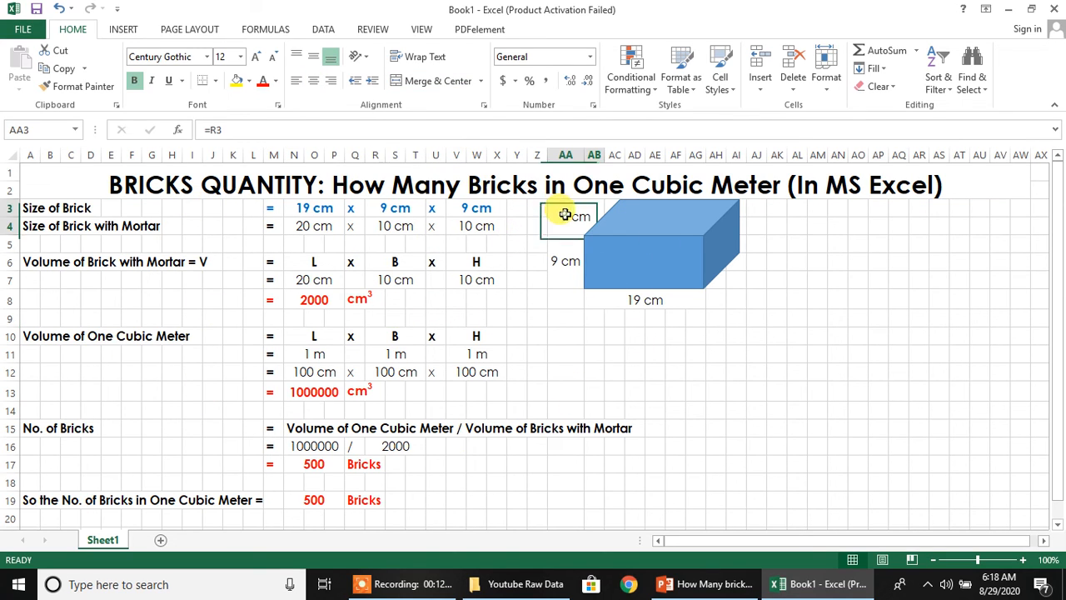
key("ctrl+b")
left_click(561, 245)
key("ctrl+b")
left_click(627, 299)
key("ctrl+b")
left_click(676, 337)
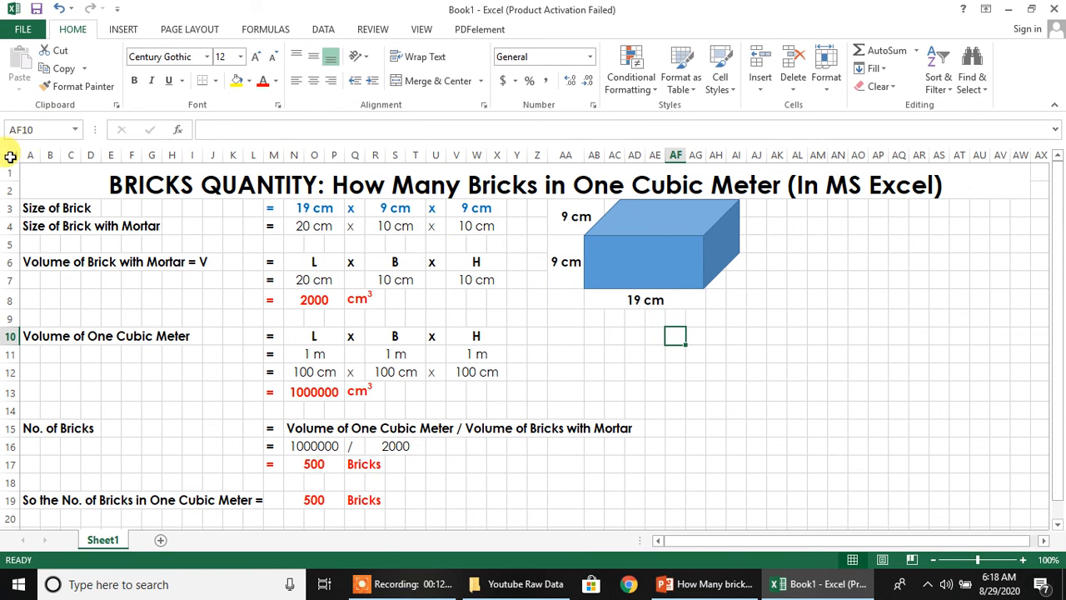
Fill the entire sheet with white to hide the gridlines.
left_click(10, 157)
left_click(249, 81)
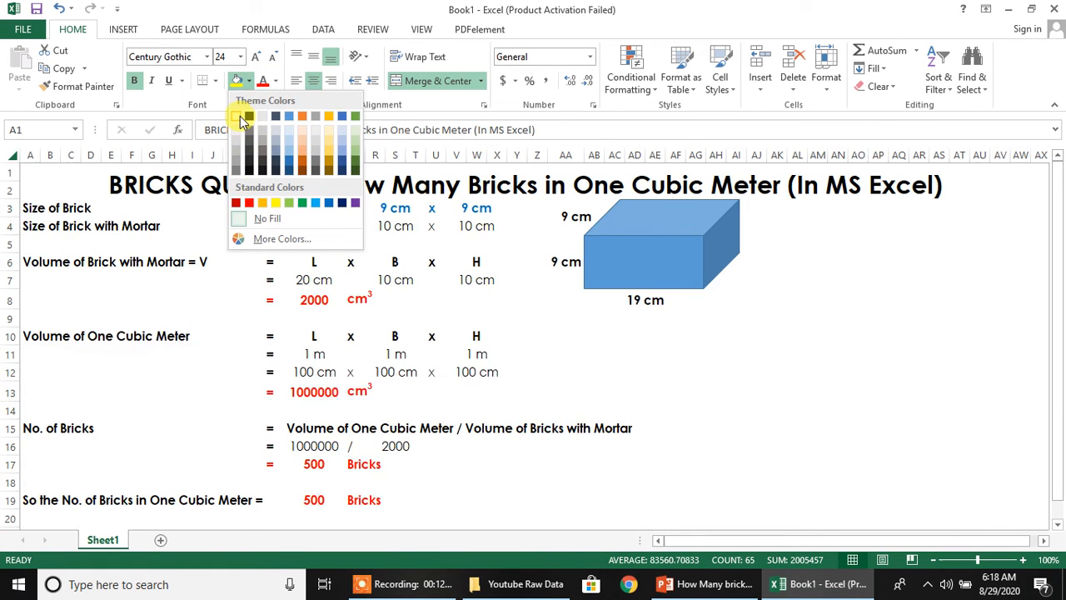
left_click(240, 121)
left_click(526, 366)
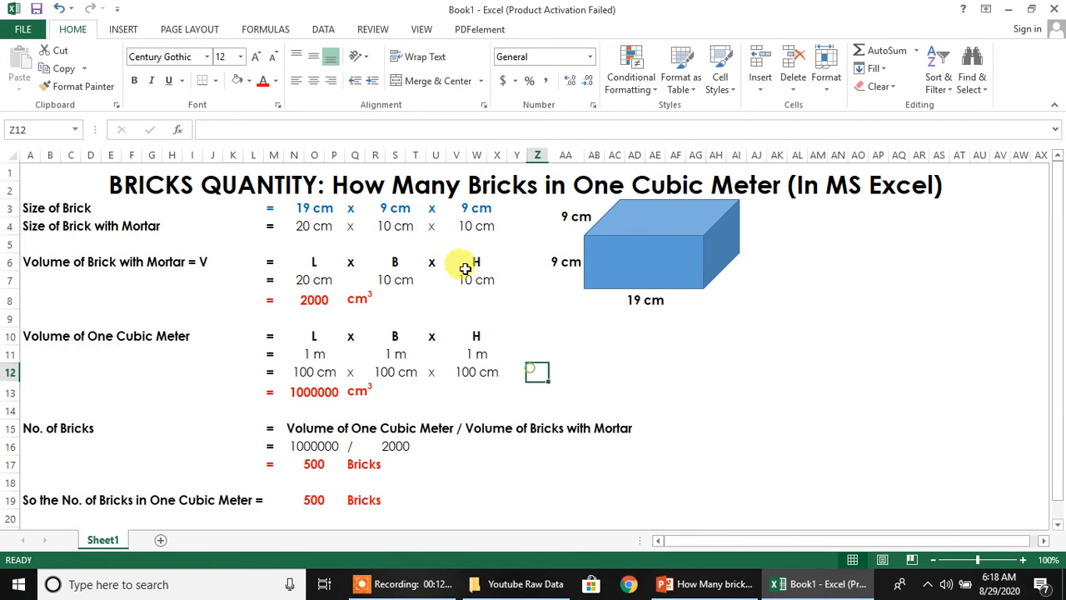
Give the merged title cell a yellow fill.
left_click(464, 188)
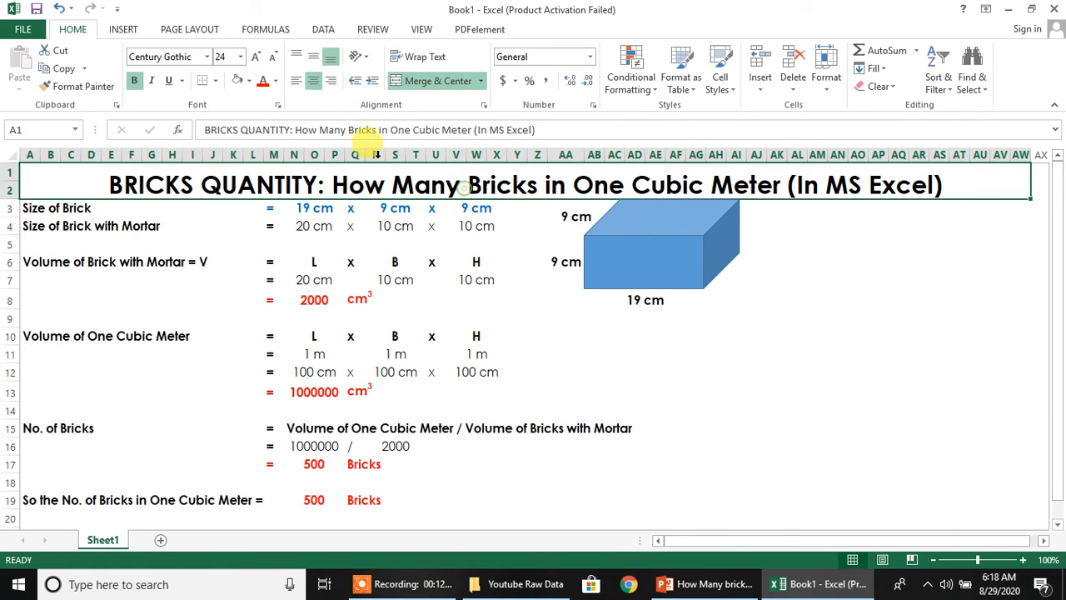
left_click(249, 80)
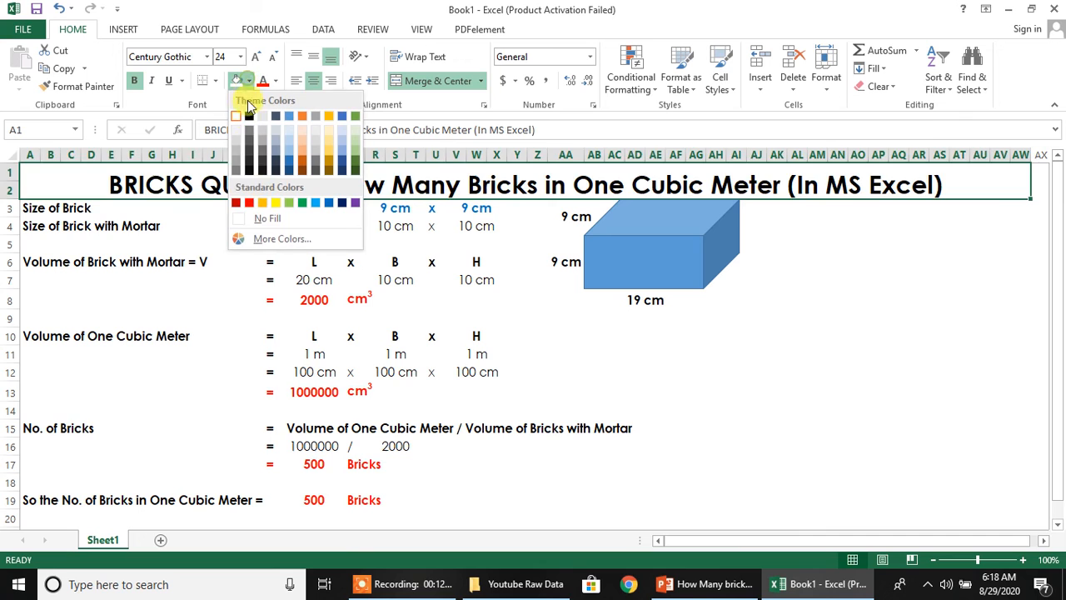
left_click(272, 203)
left_click(293, 243)
left_click(286, 184)
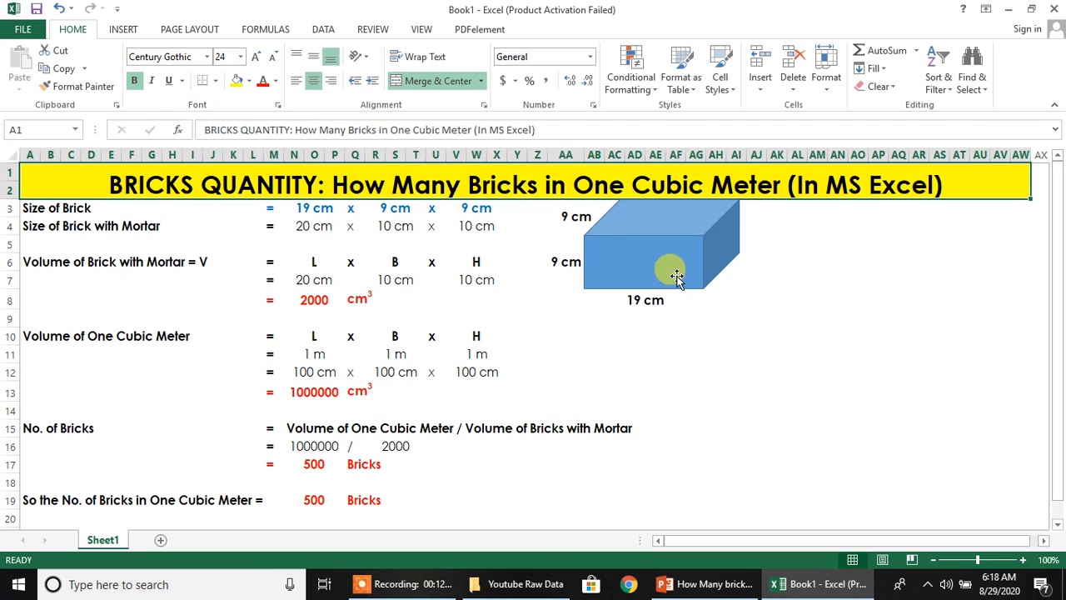
left_click(797, 298)
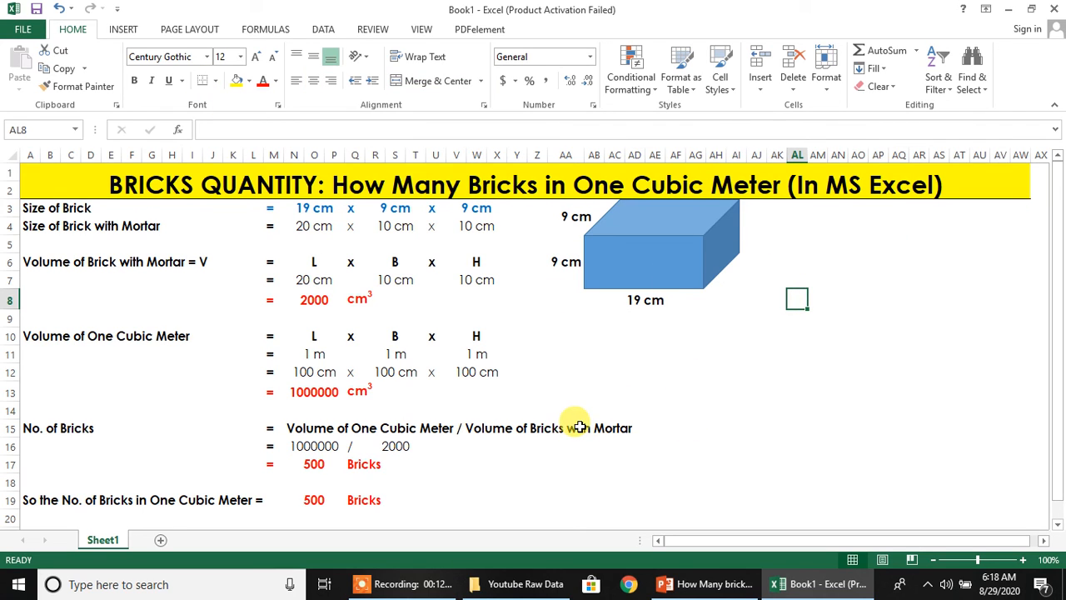